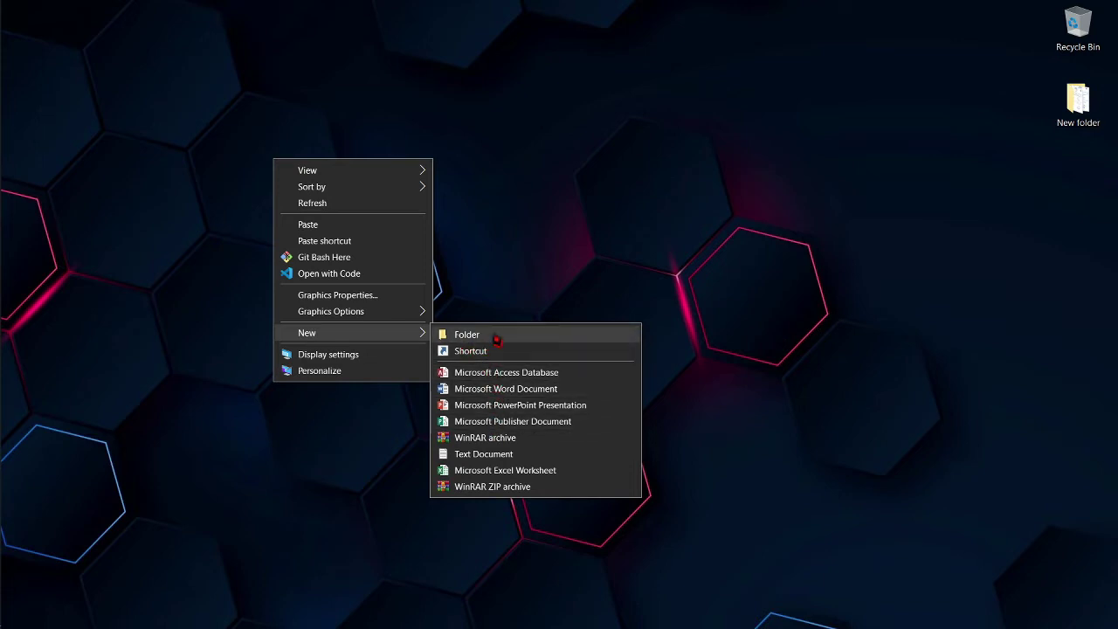
- Create a new folder on the desktop and name it "my folder"
click(495, 337)
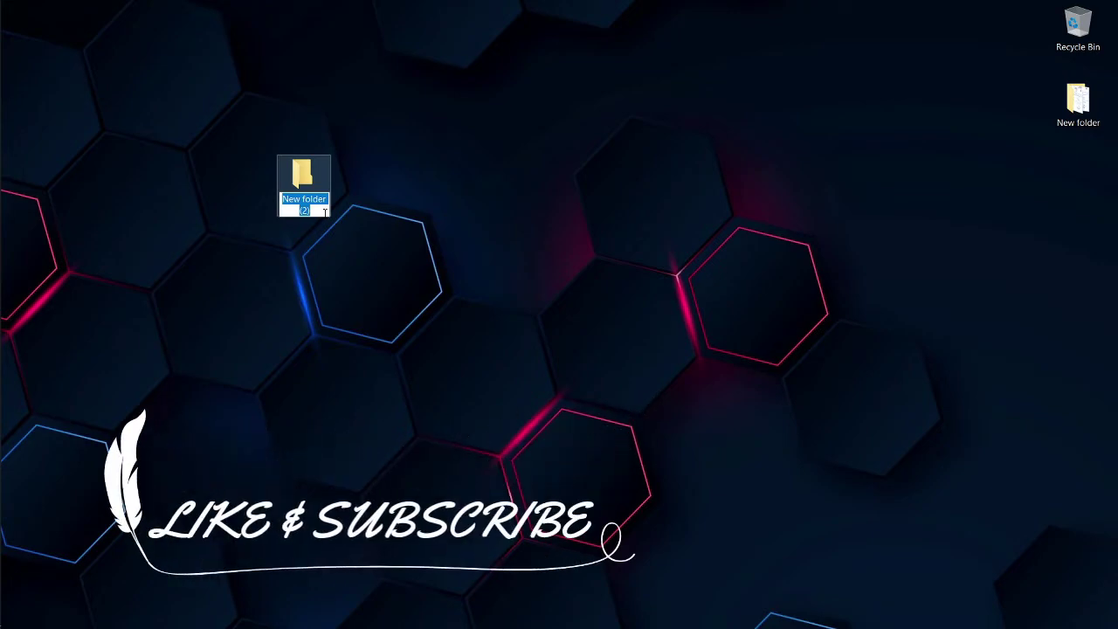
text(my folder)
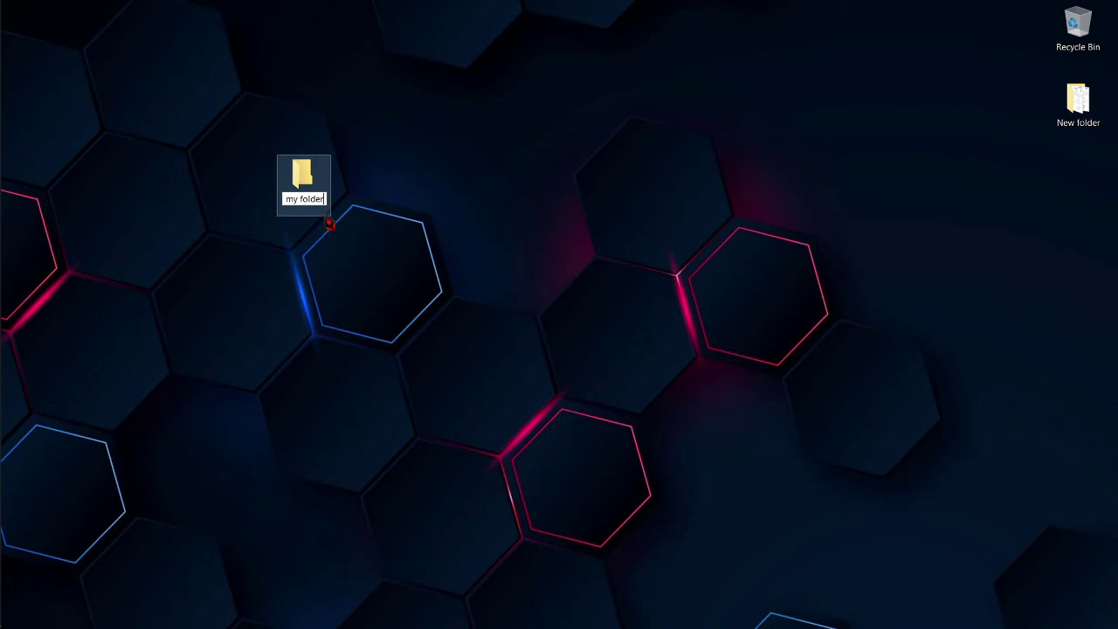
key(Return)
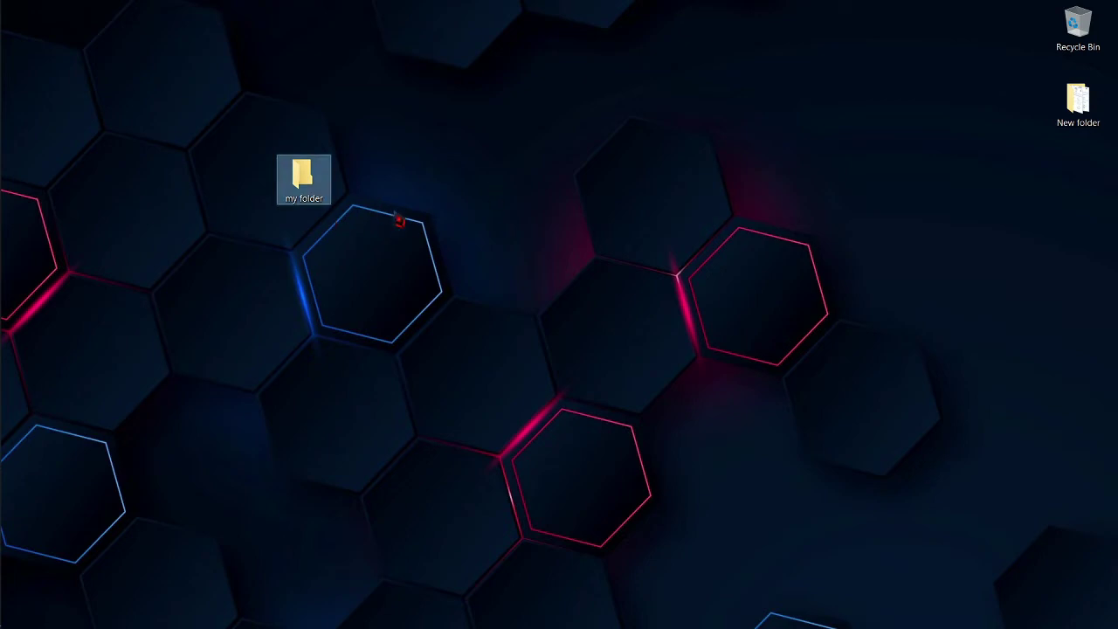
click(479, 142)
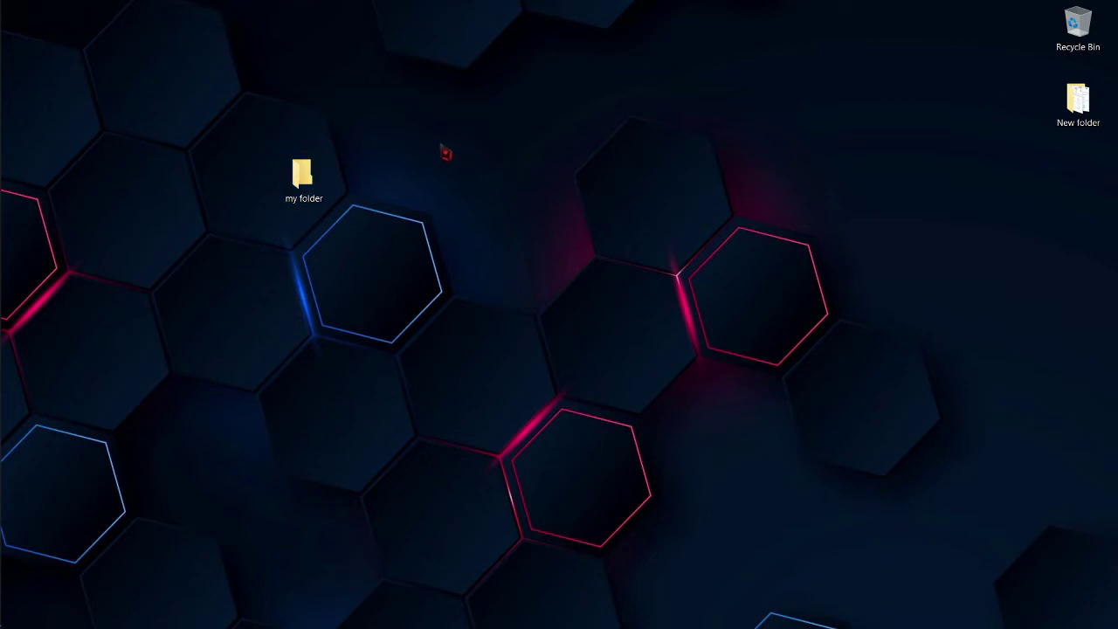
- Create another folder on the desktop beside "my folder" and name it "music"
right_click(440, 145)
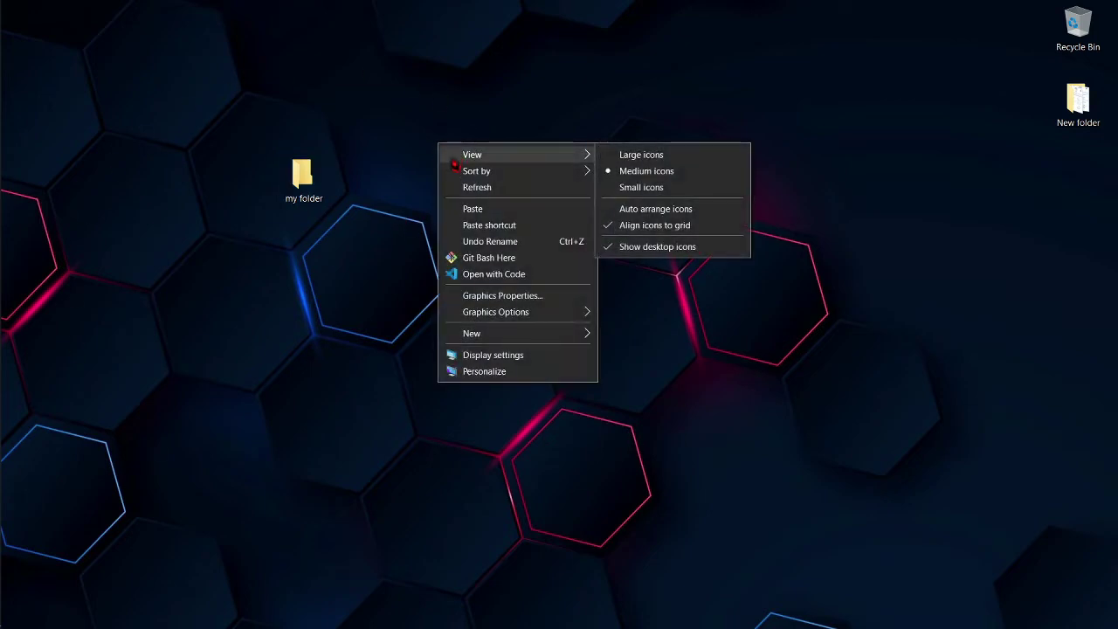
mouse_move(491, 342)
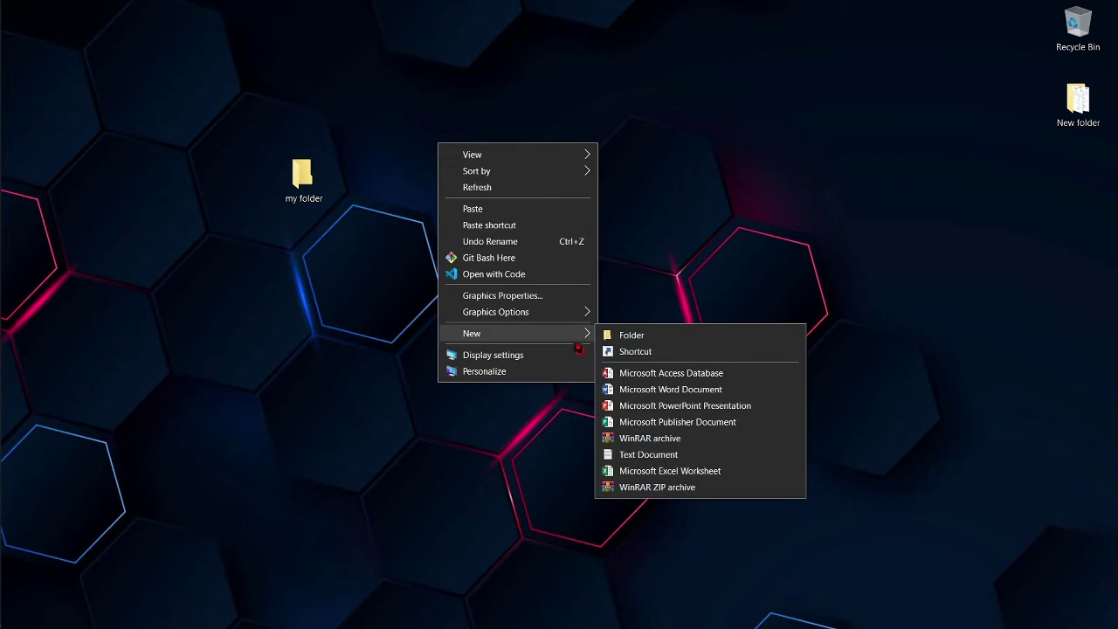
click(651, 340)
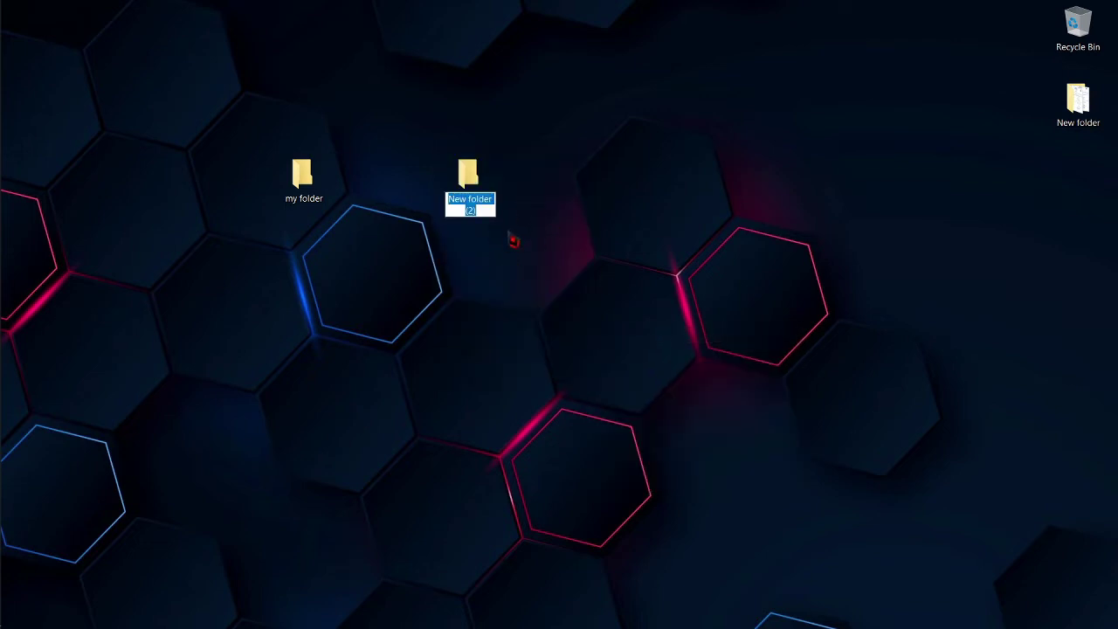
text(music)
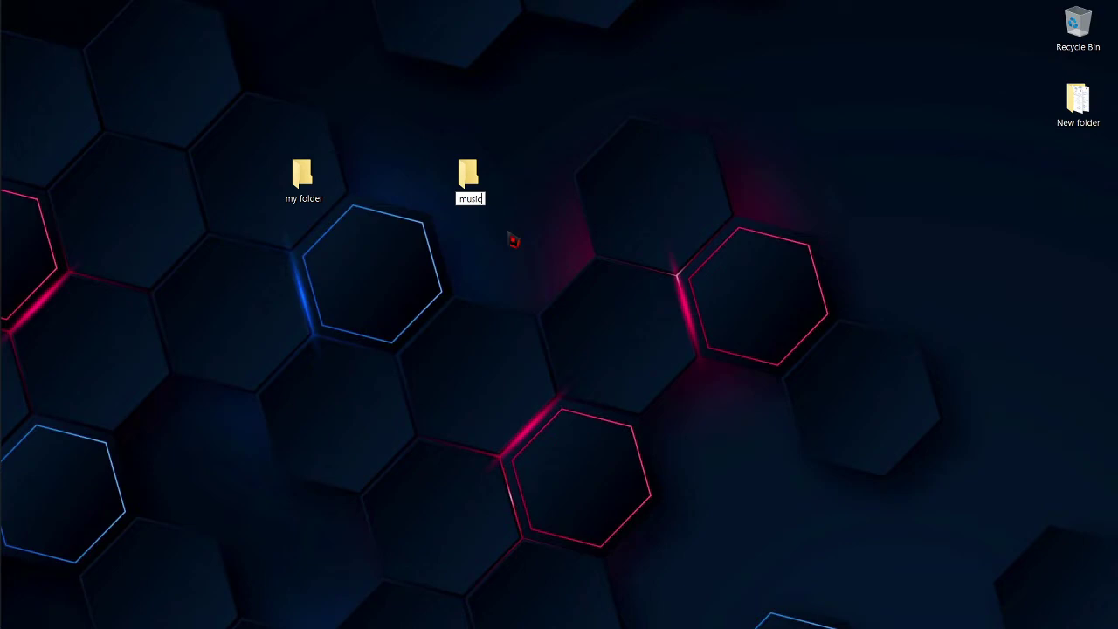
key(Return)
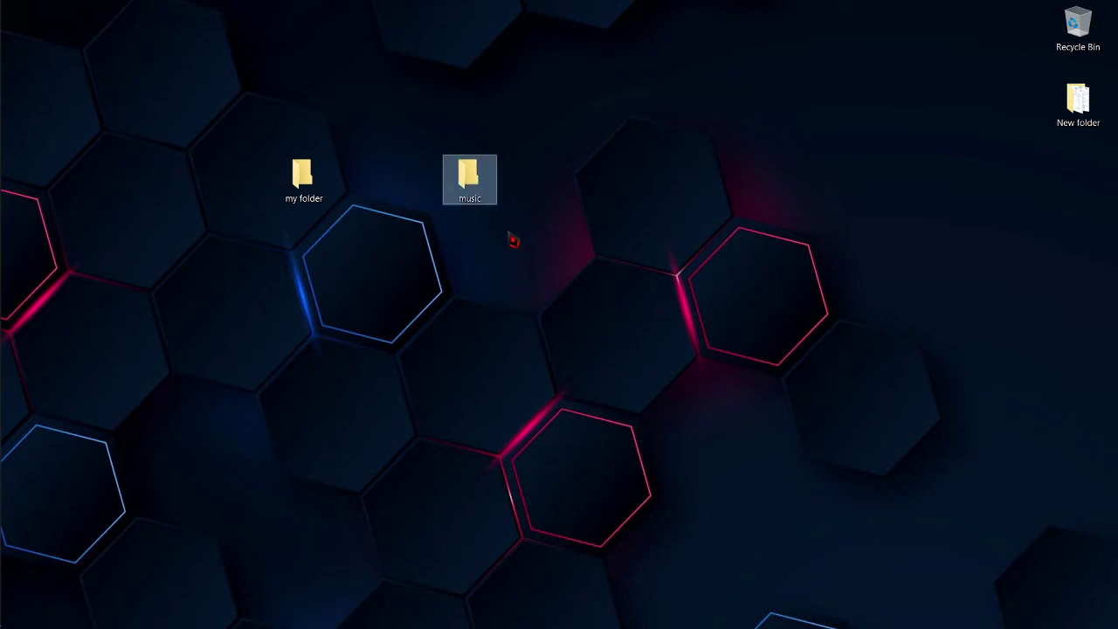
click(512, 242)
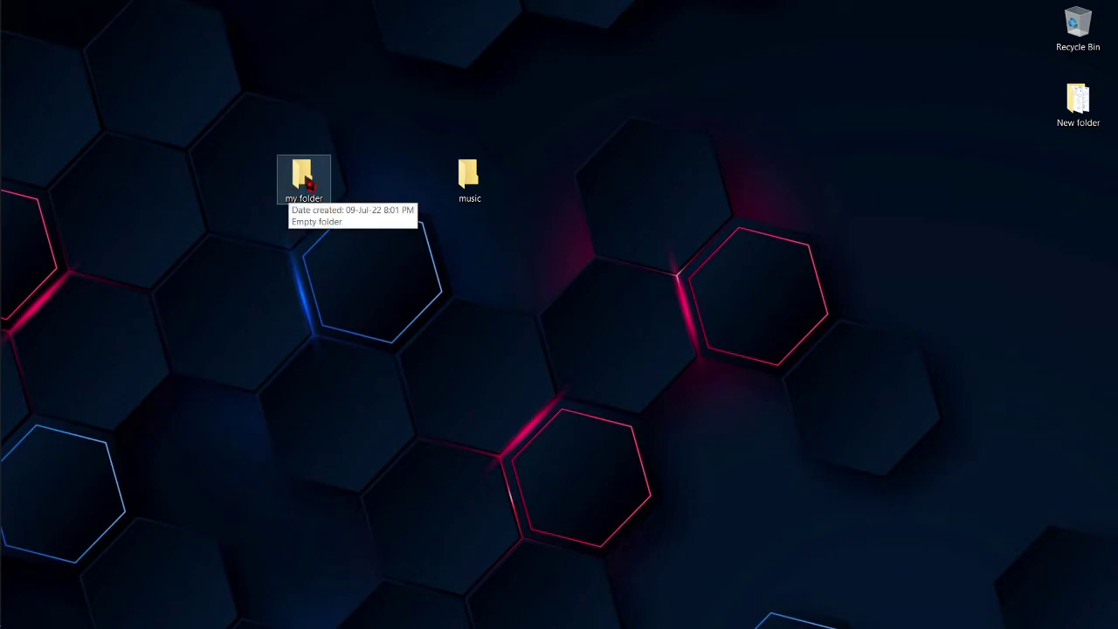
- Open "my folder" twice to view its contents, closing its window each time
double_click(307, 182)
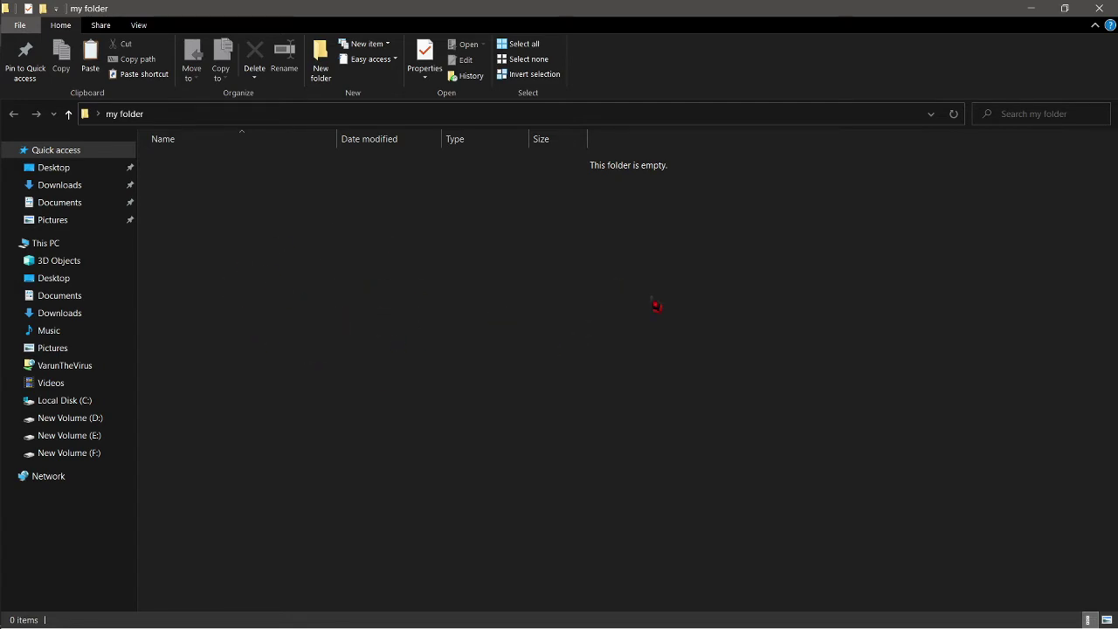
click(1099, 9)
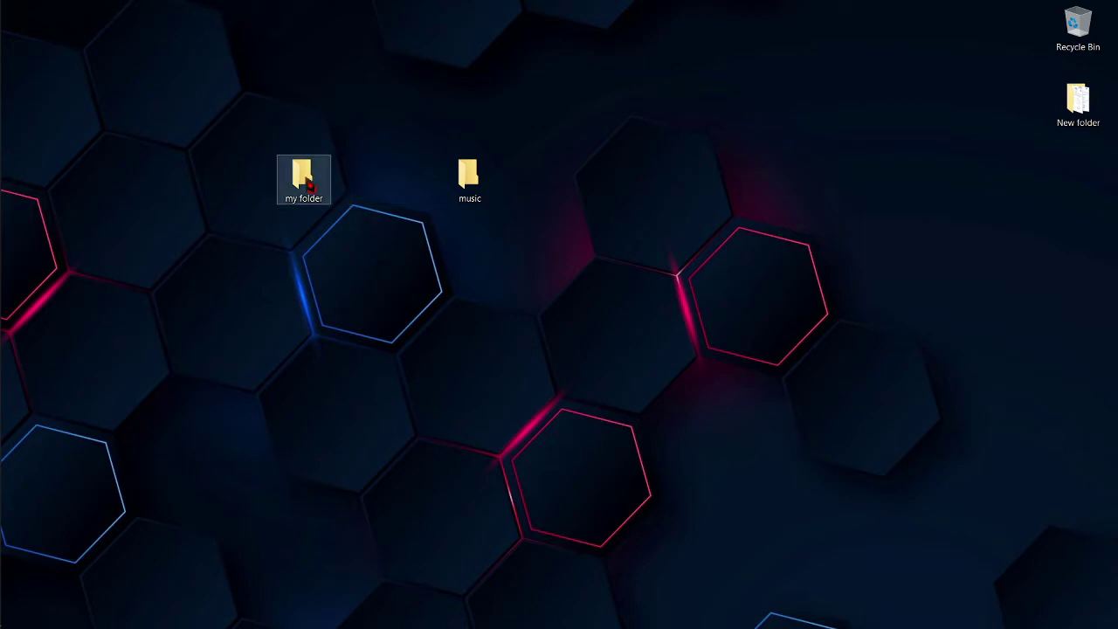
mouse_move(309, 185)
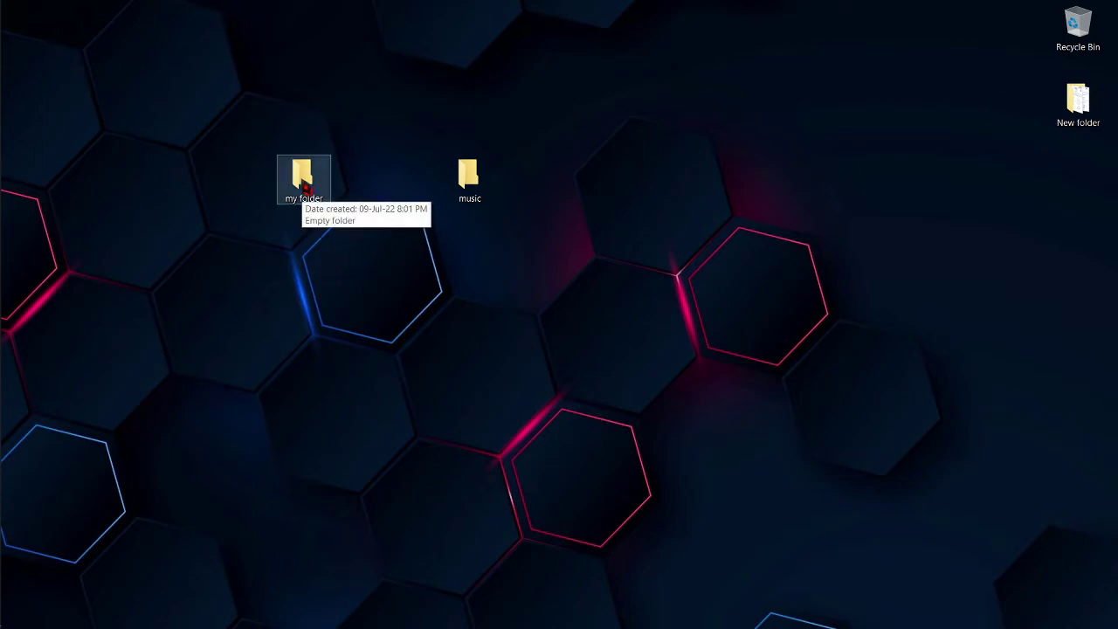
click(308, 187)
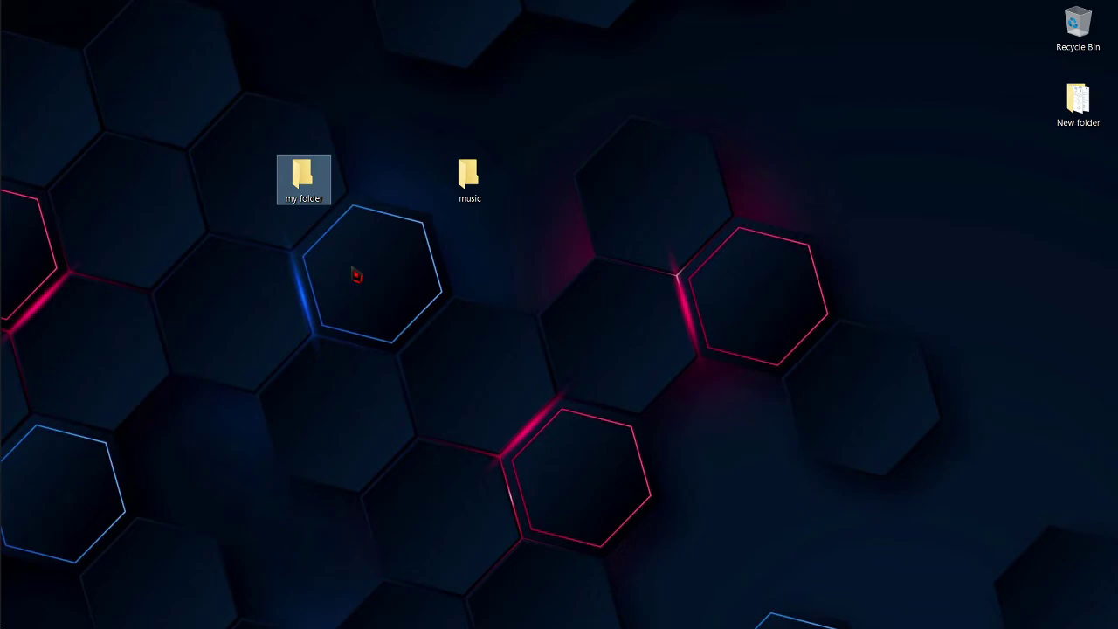
key(Return)
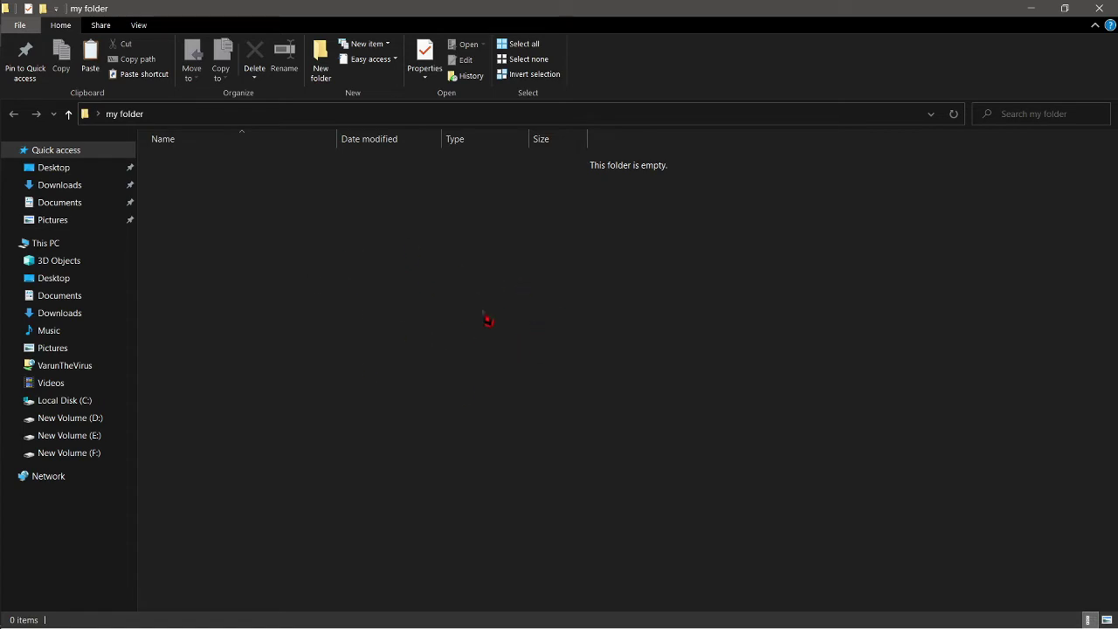
key(alt+F4)
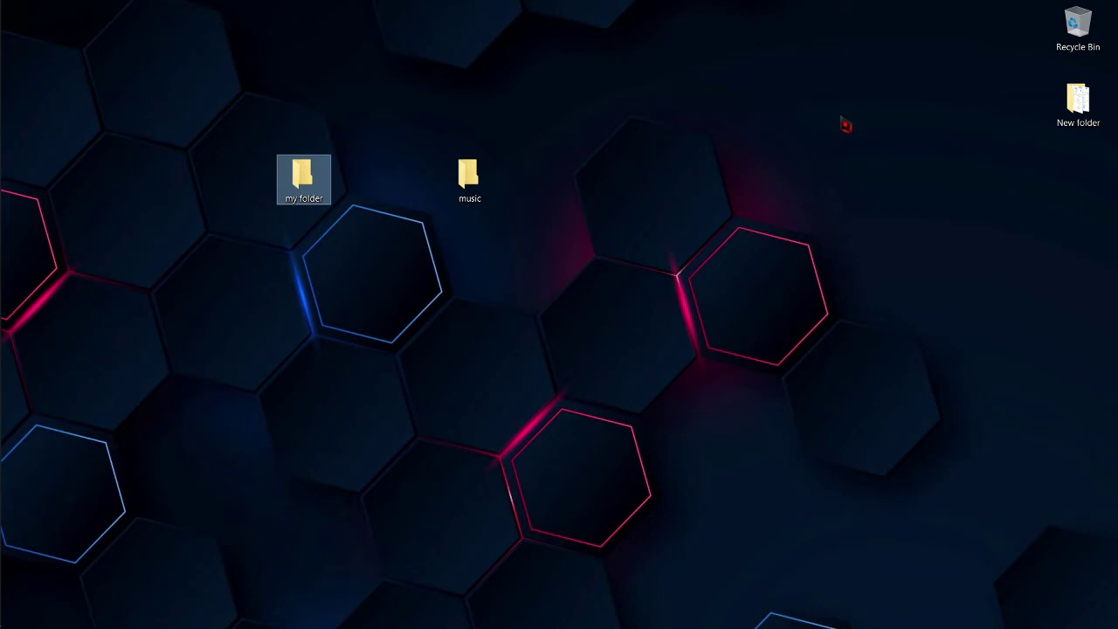
- Create a third folder on the desktop and name it "video"
click(396, 260)
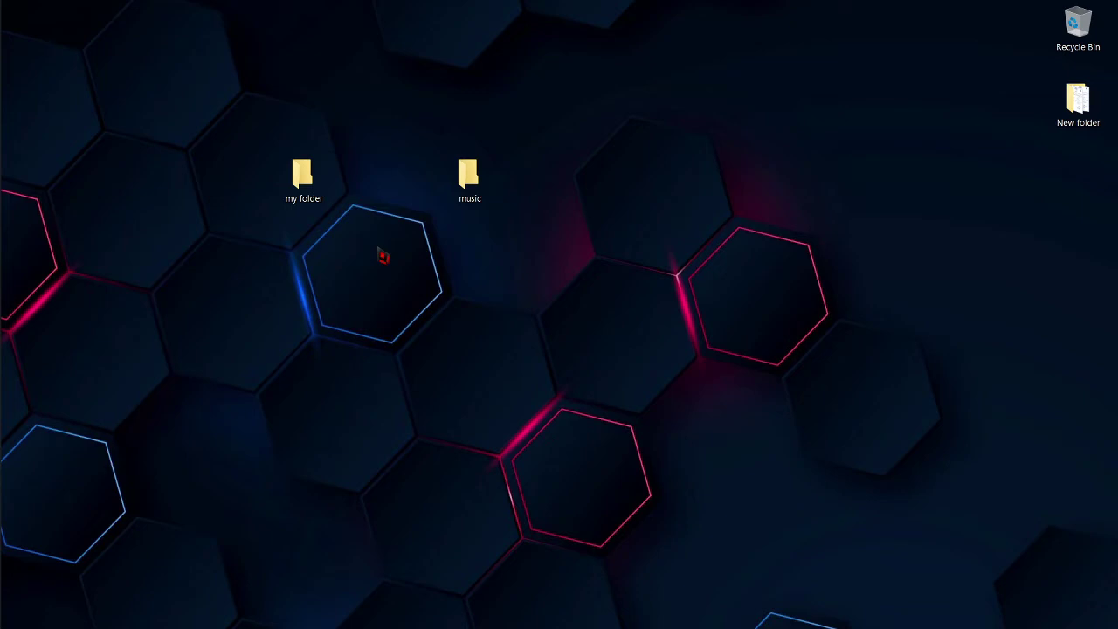
key(ctrl+shift+n)
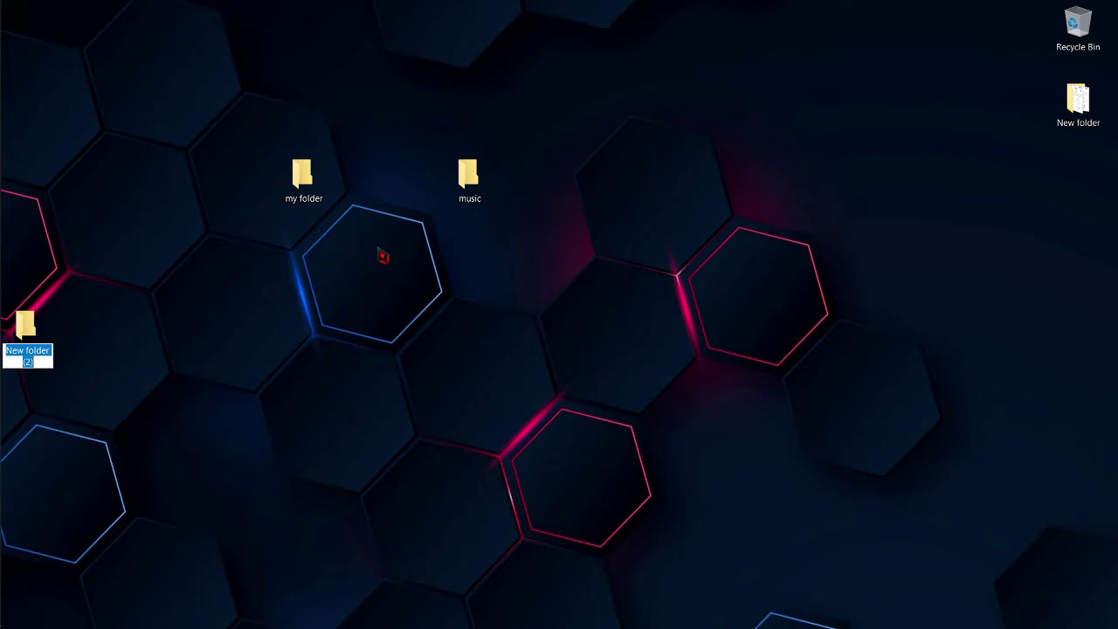
text(video)
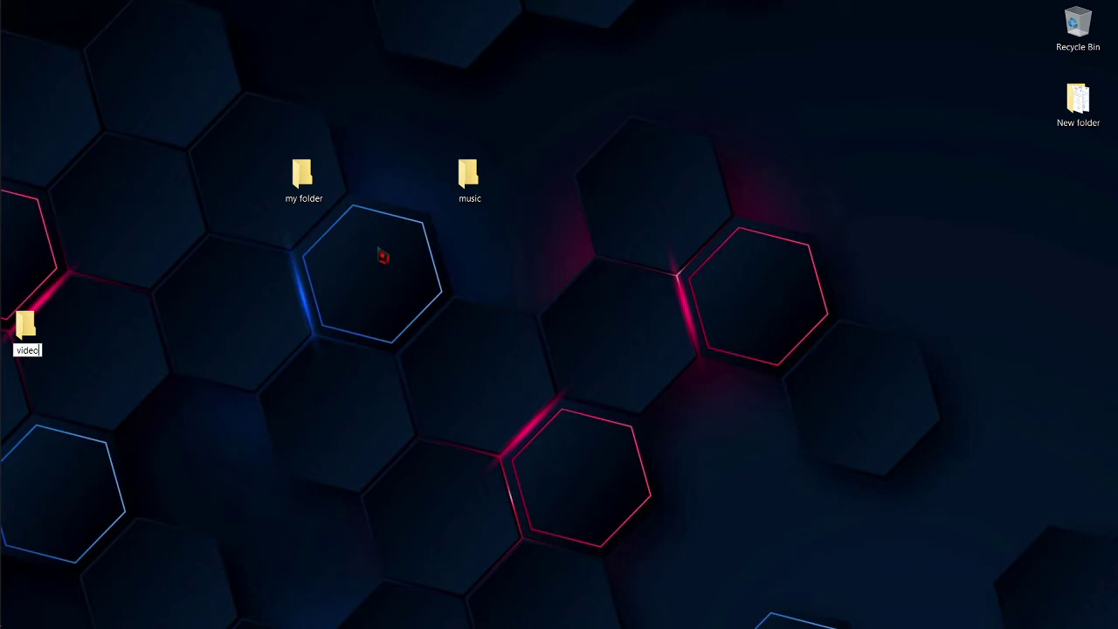
key(Return)
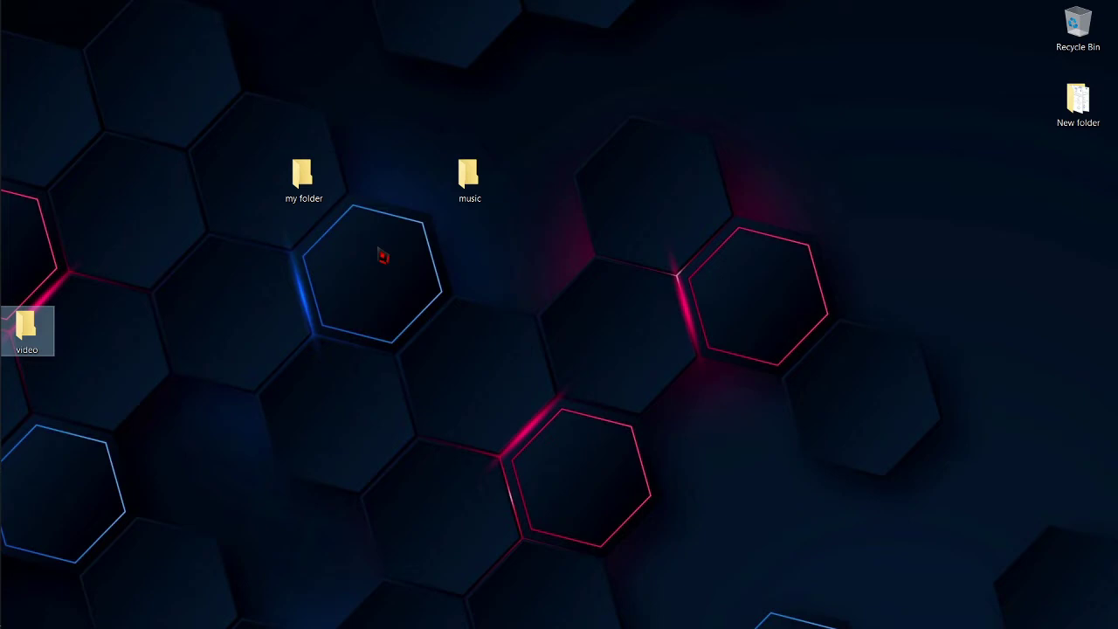
- Open the "video" folder to view its contents, return to the desktop and clear the icon selection
double_click(20, 337)
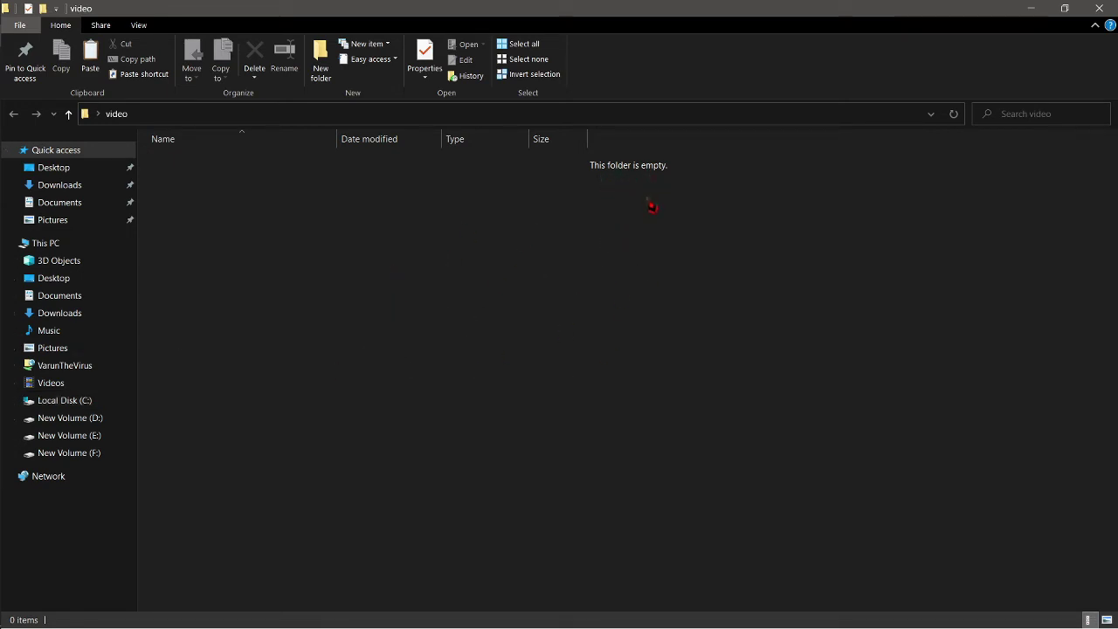
key(super+d)
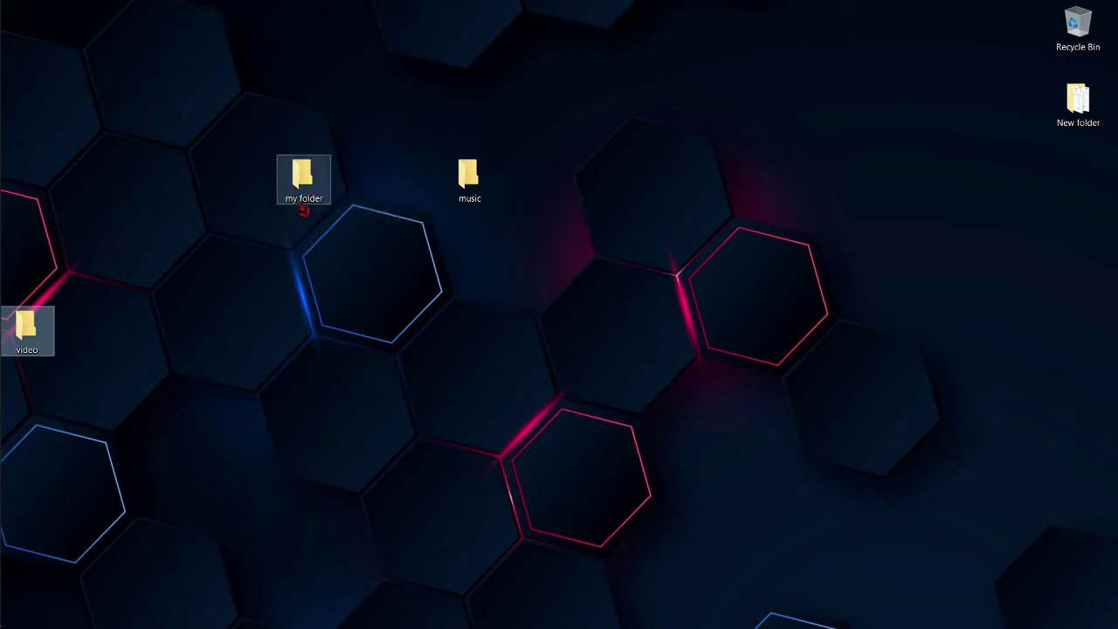
mouse_move(320, 200)
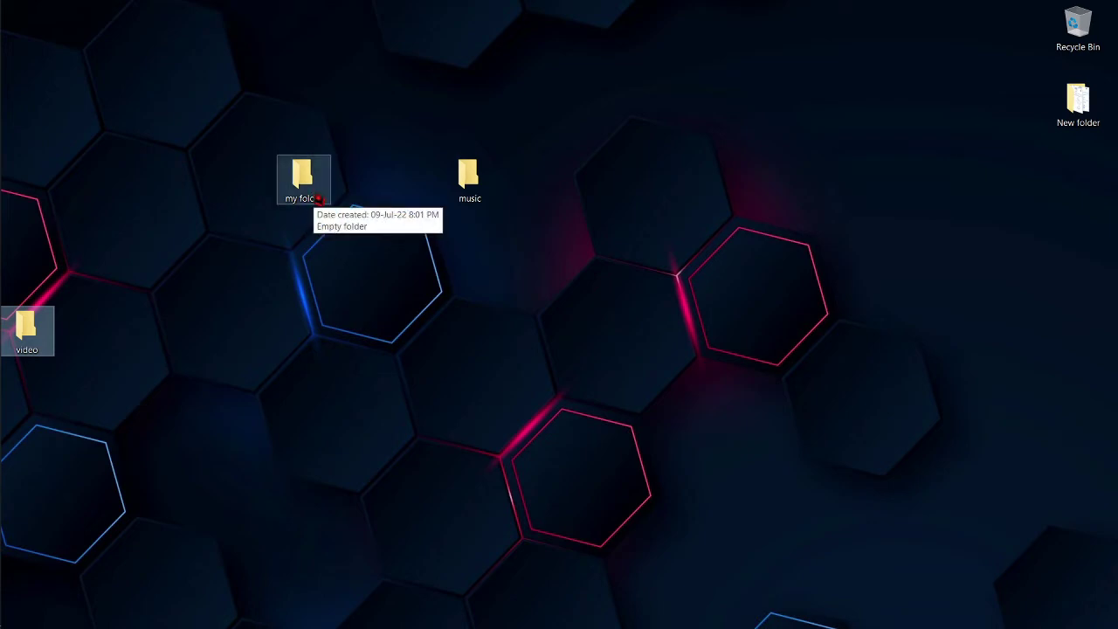
click(317, 253)
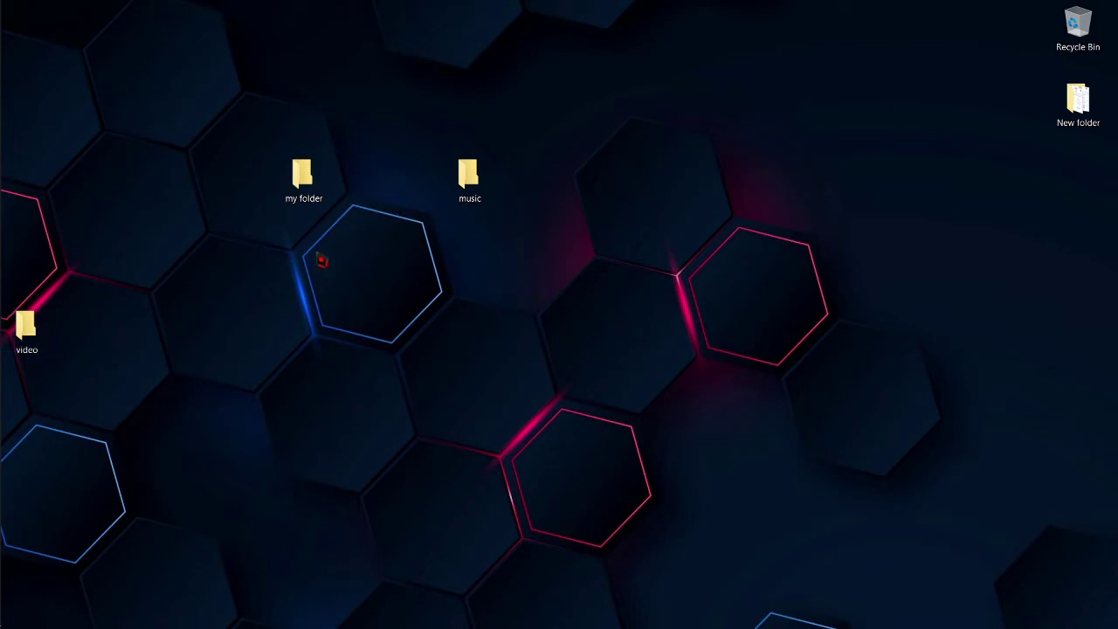
mouse_move(302, 181)
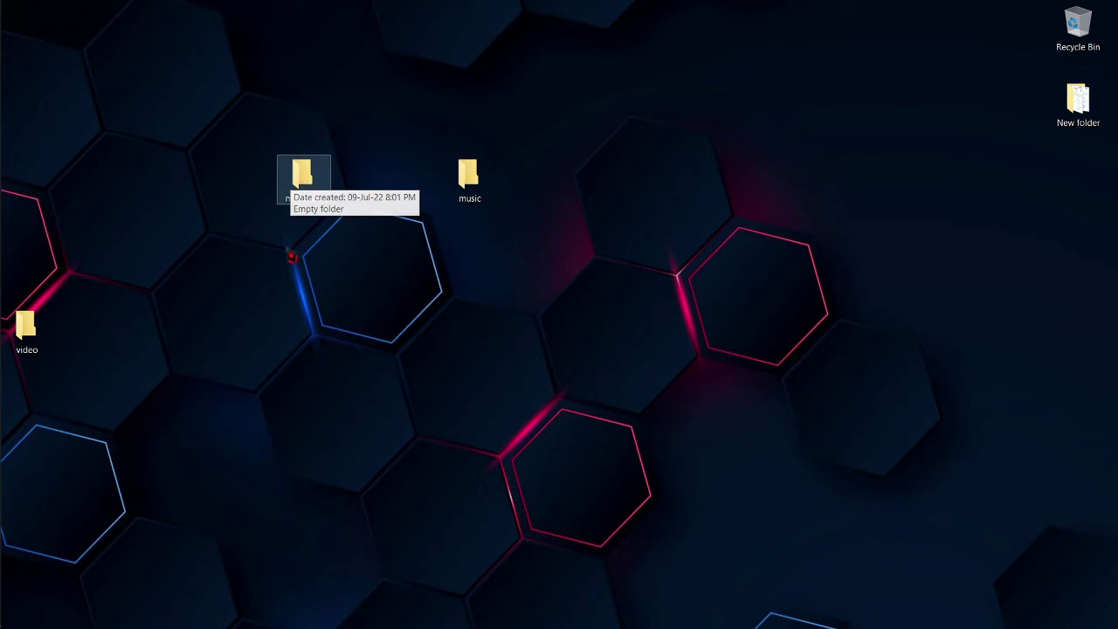
right_click(183, 168)
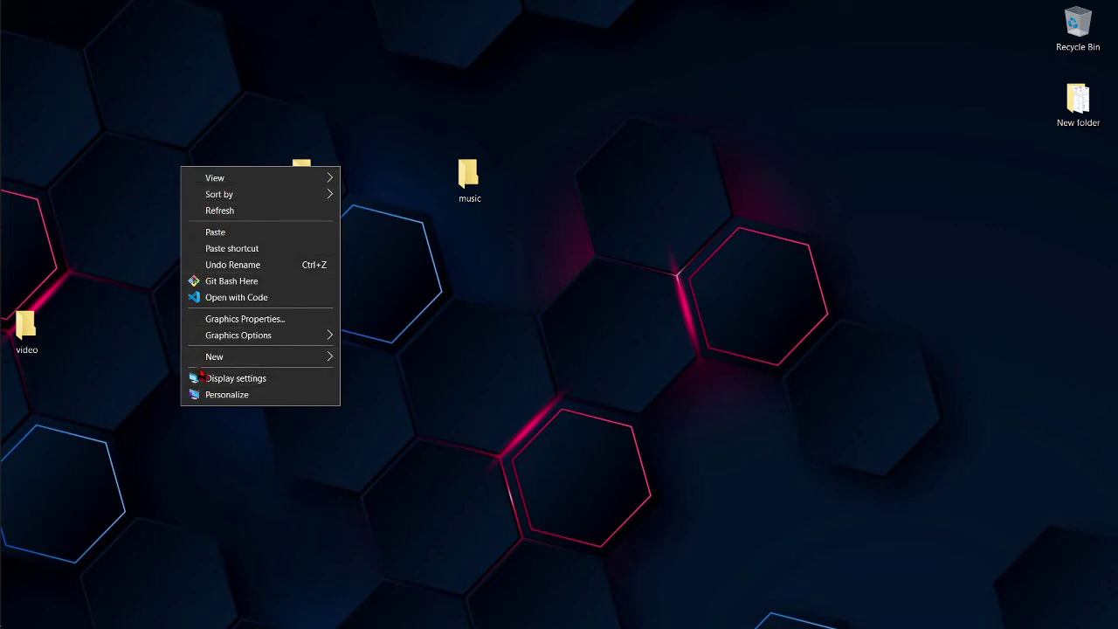
click(404, 325)
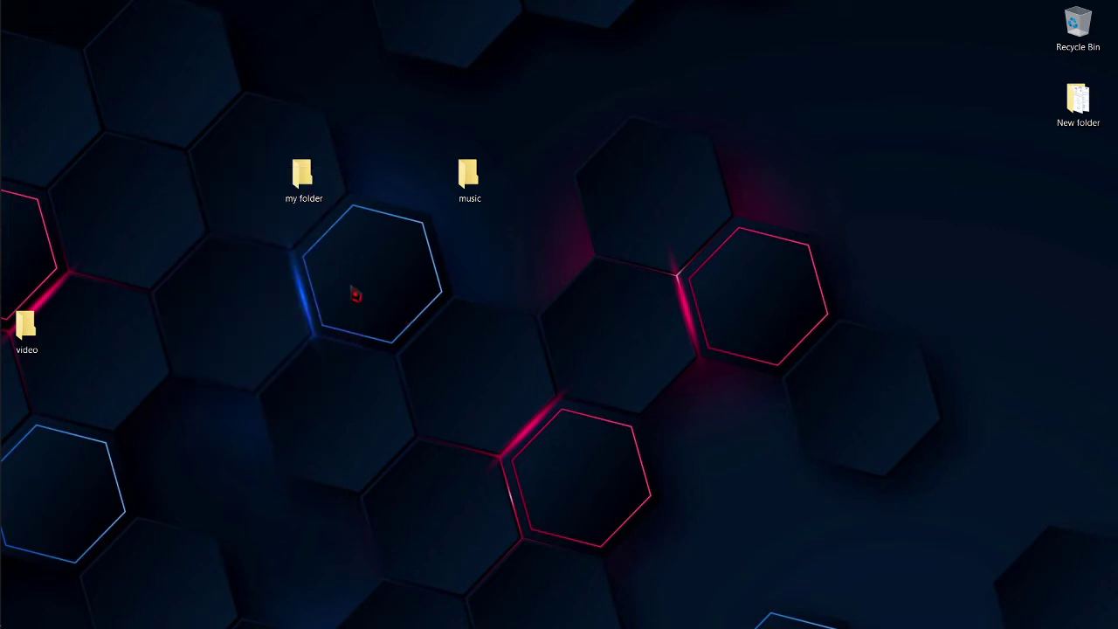
- Rename the desktop folder "my folder" as "photo"
right_click(303, 179)
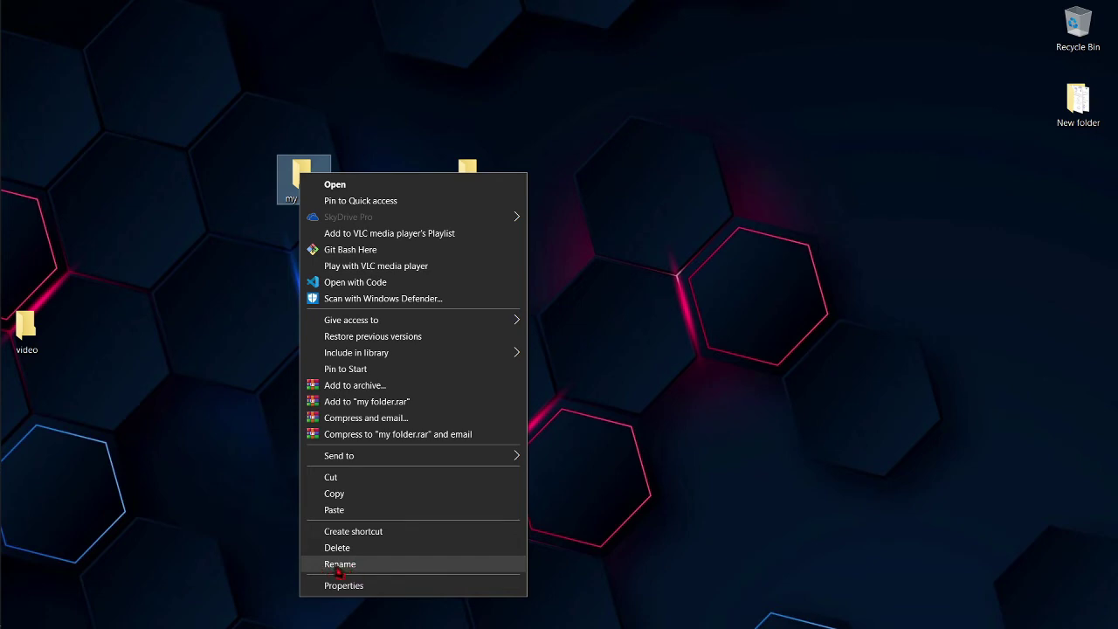
click(339, 564)
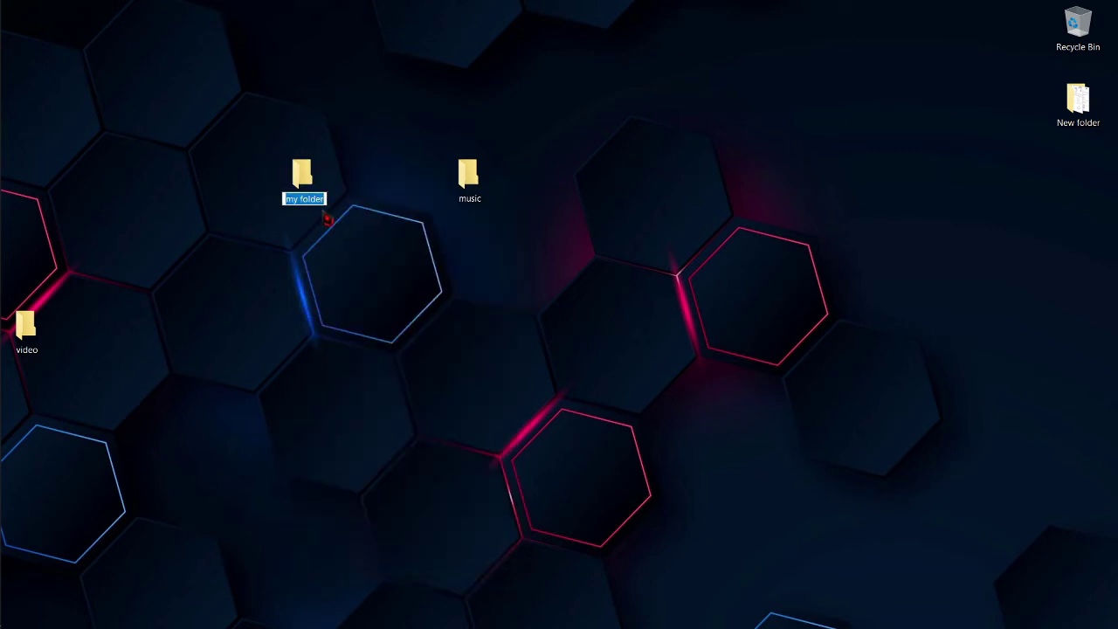
text(ph)
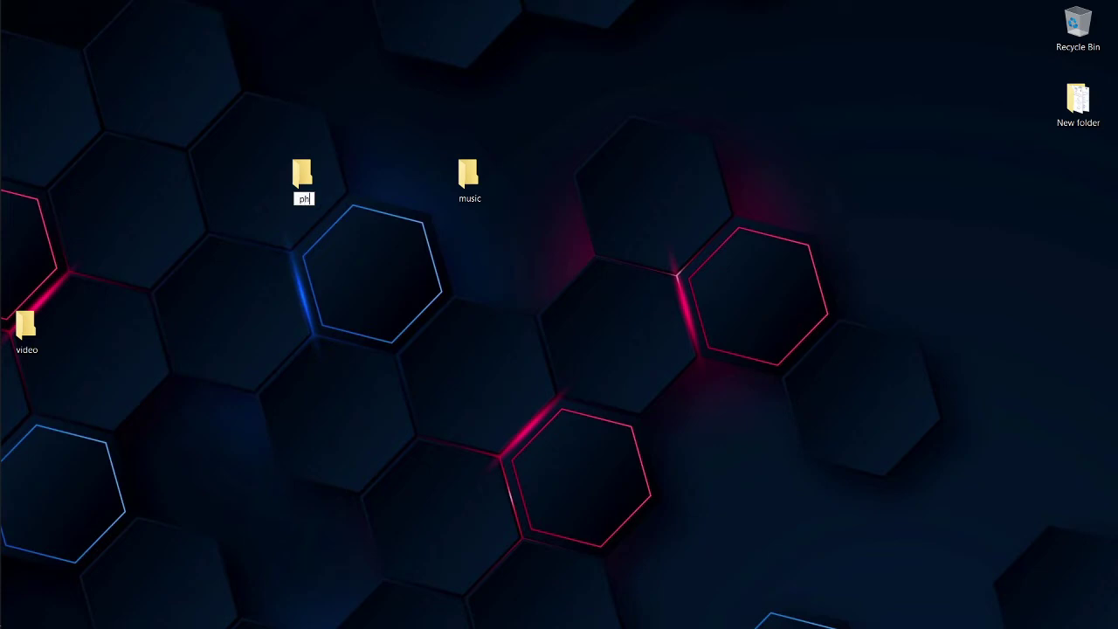
text(oto)
key(Return)
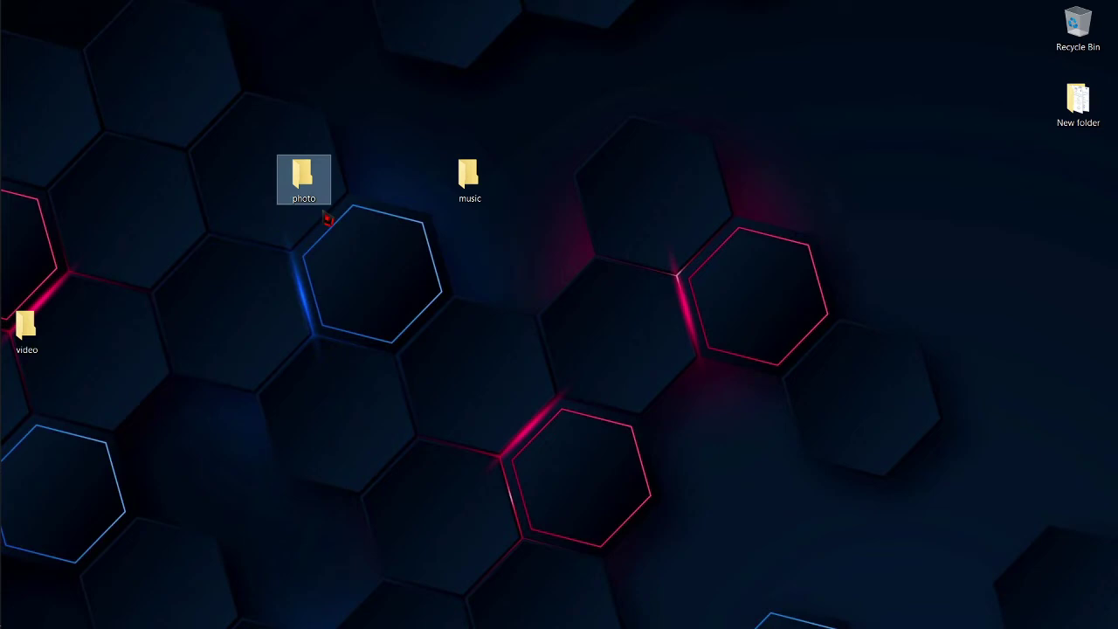
click(348, 239)
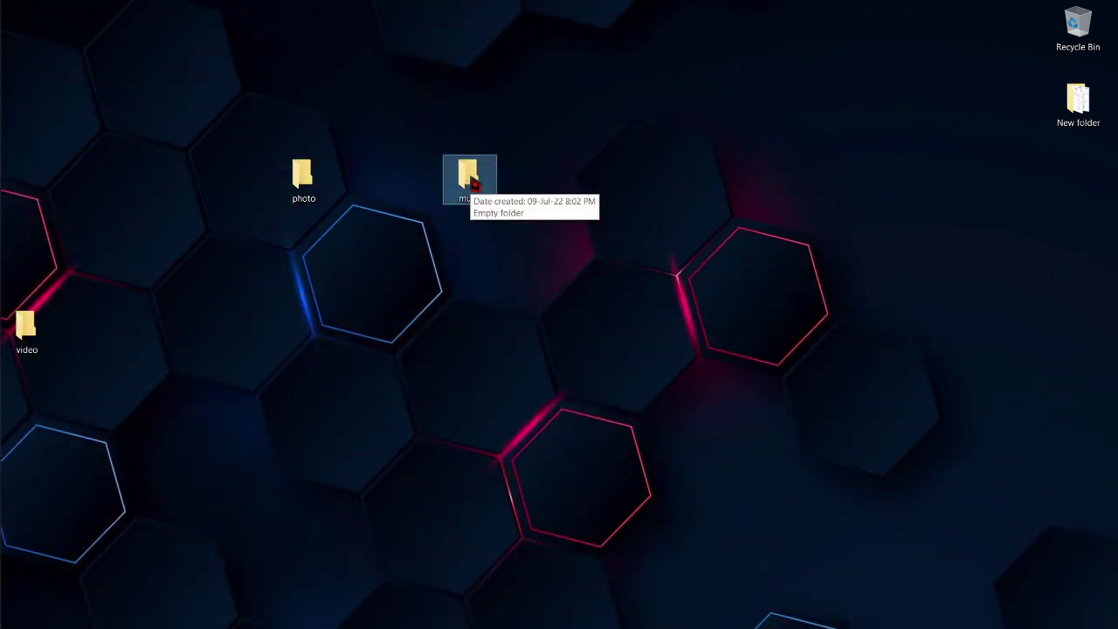
- Rename the desktop folder "music" as "audio"
key(F2)
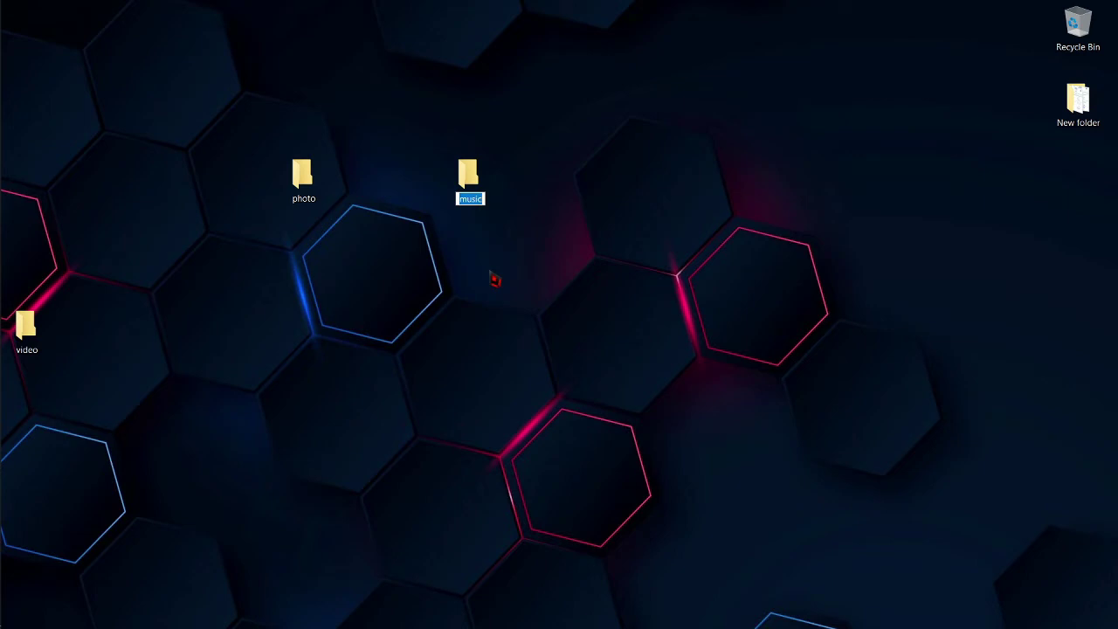
text(audio)
key(Return)
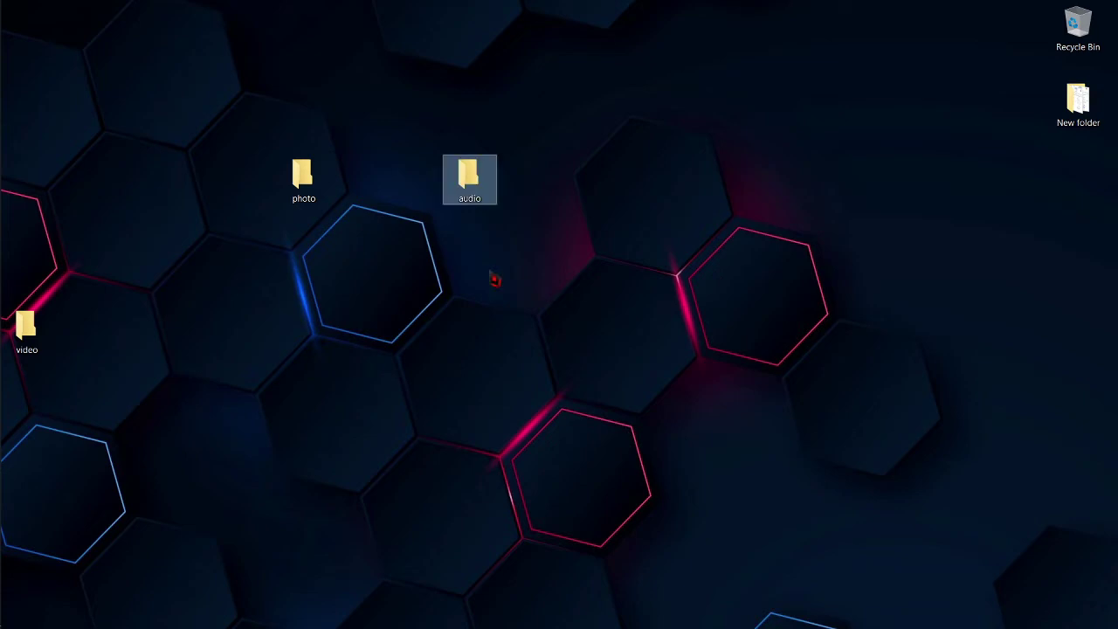
click(493, 279)
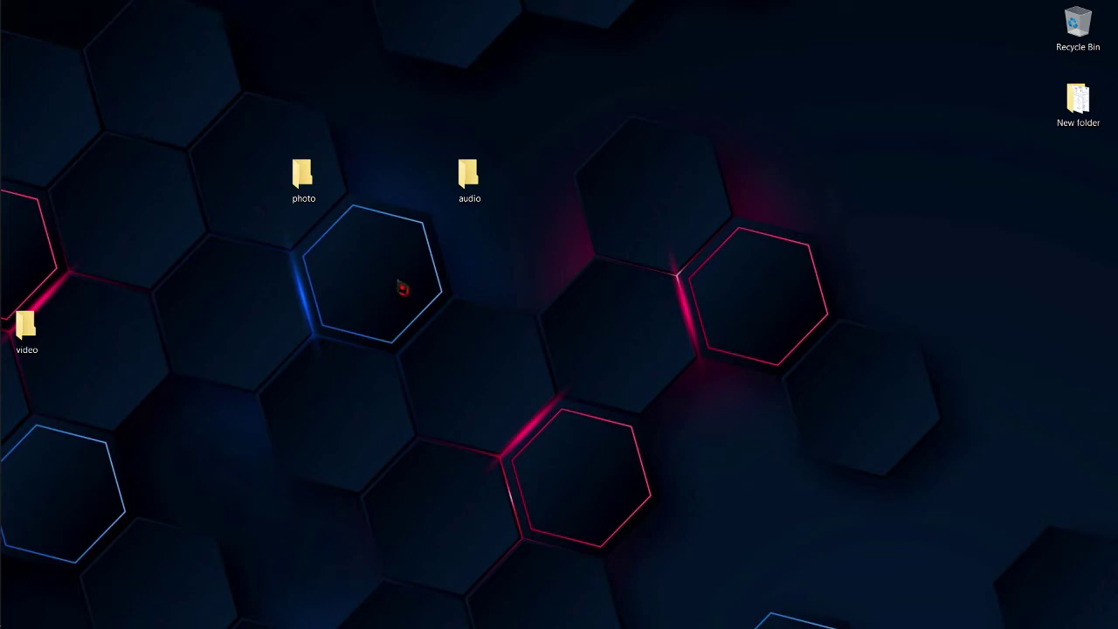
- Open the desktop folder "audio" and create a text document in it, keeping the default name
double_click(468, 179)
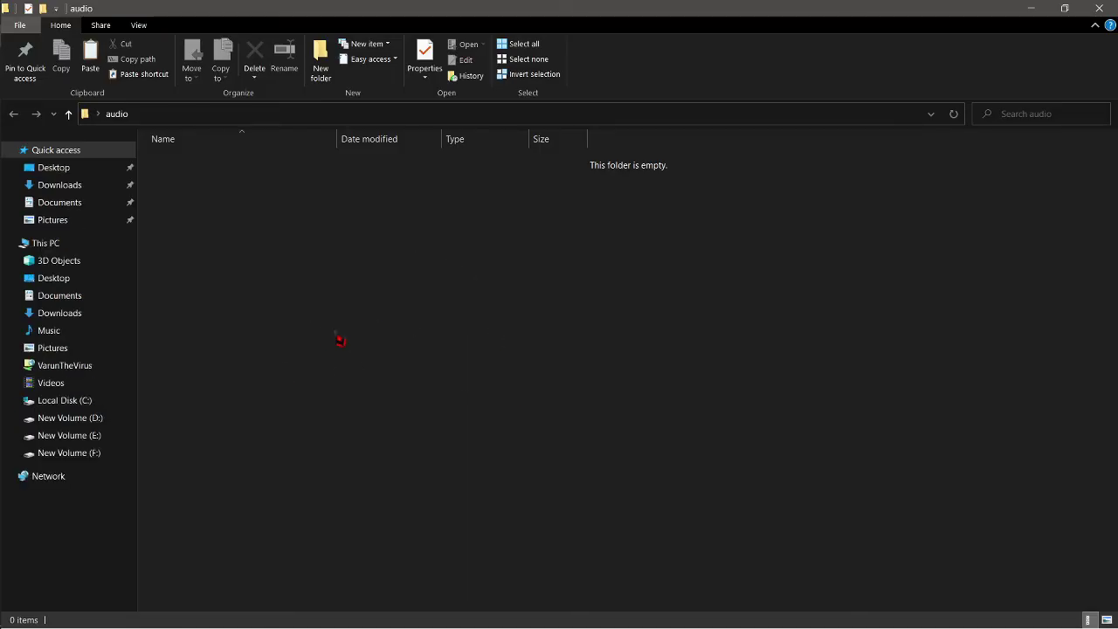
right_click(277, 265)
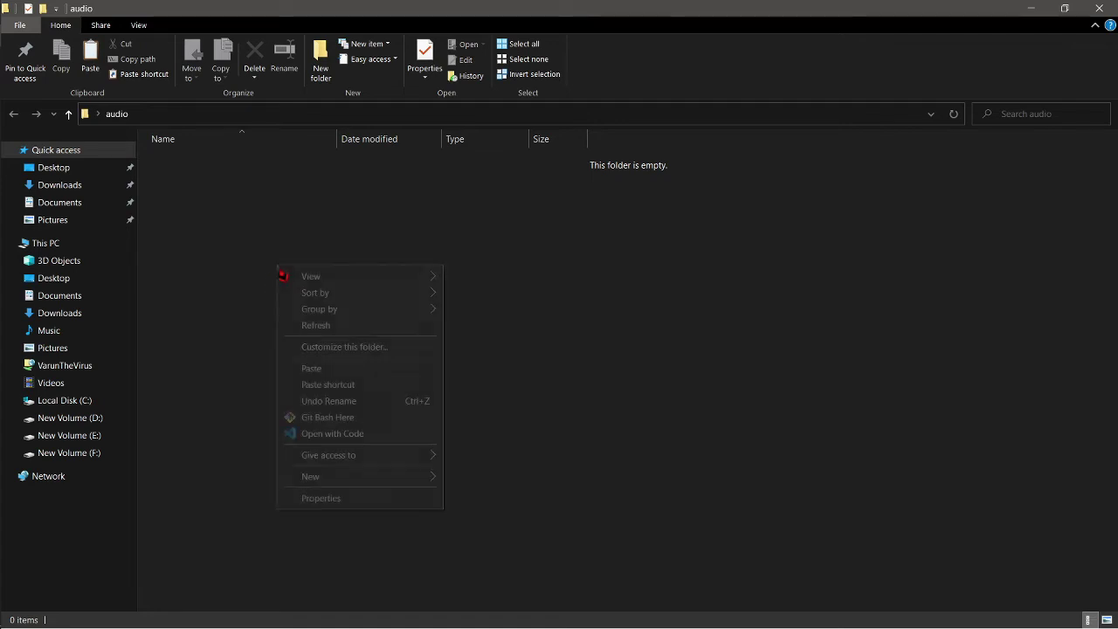
mouse_move(325, 477)
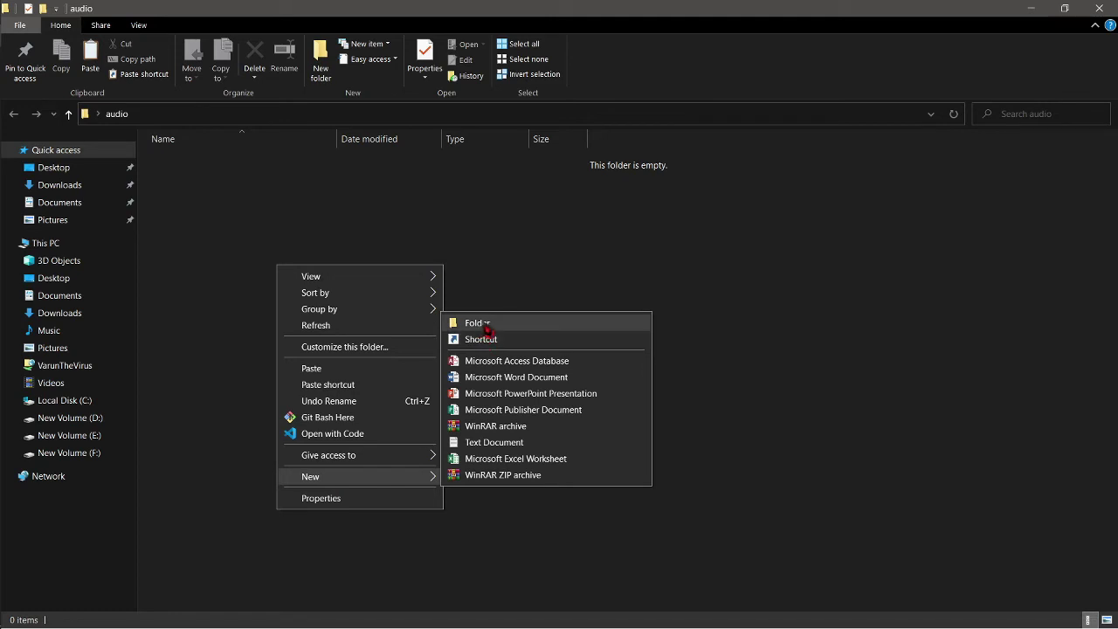
click(489, 442)
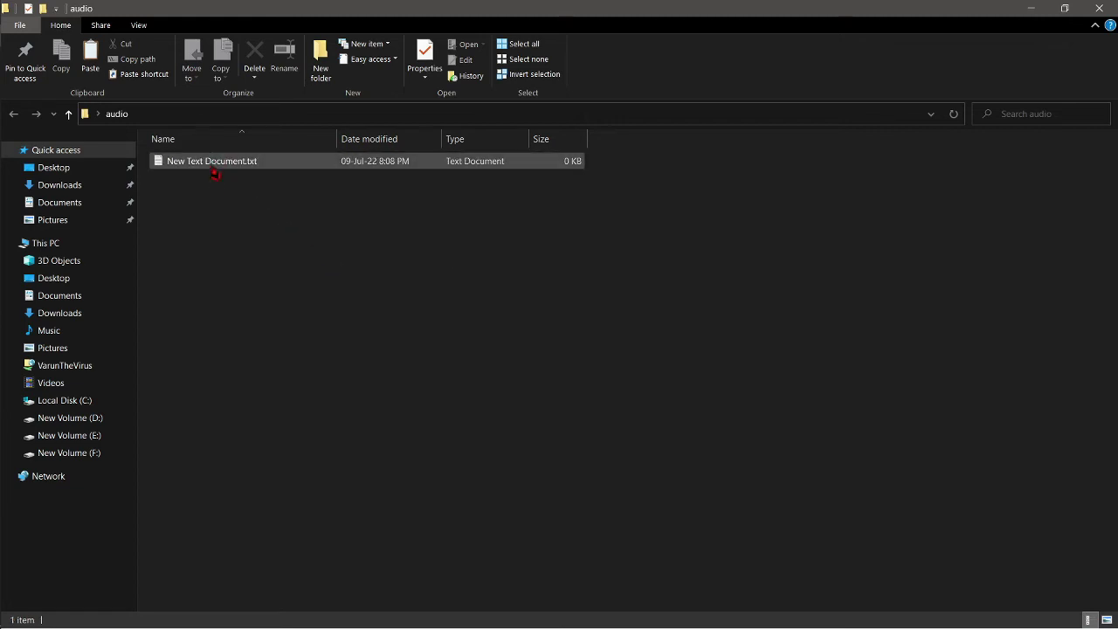
- Create three more text documents in the "audio" folder, keeping their default names
right_click(334, 309)
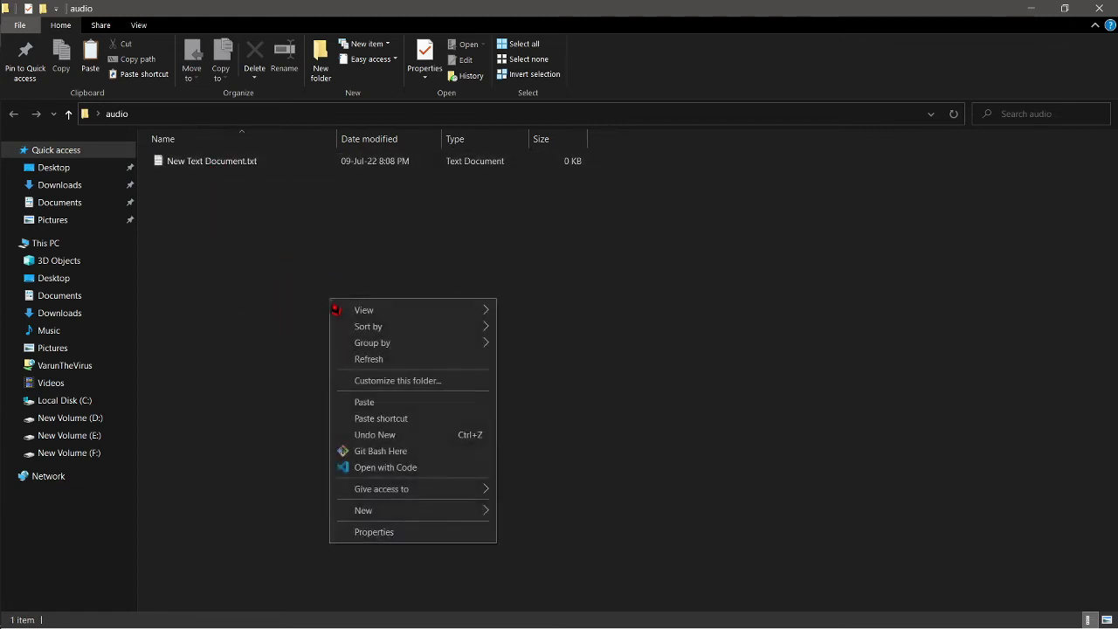
mouse_move(452, 513)
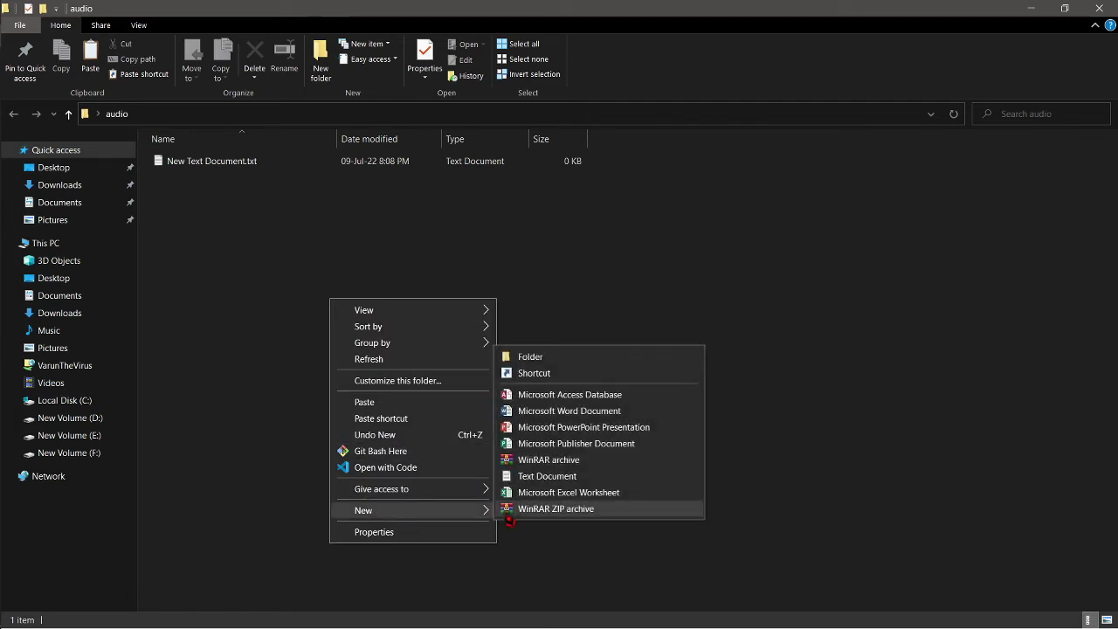
click(533, 479)
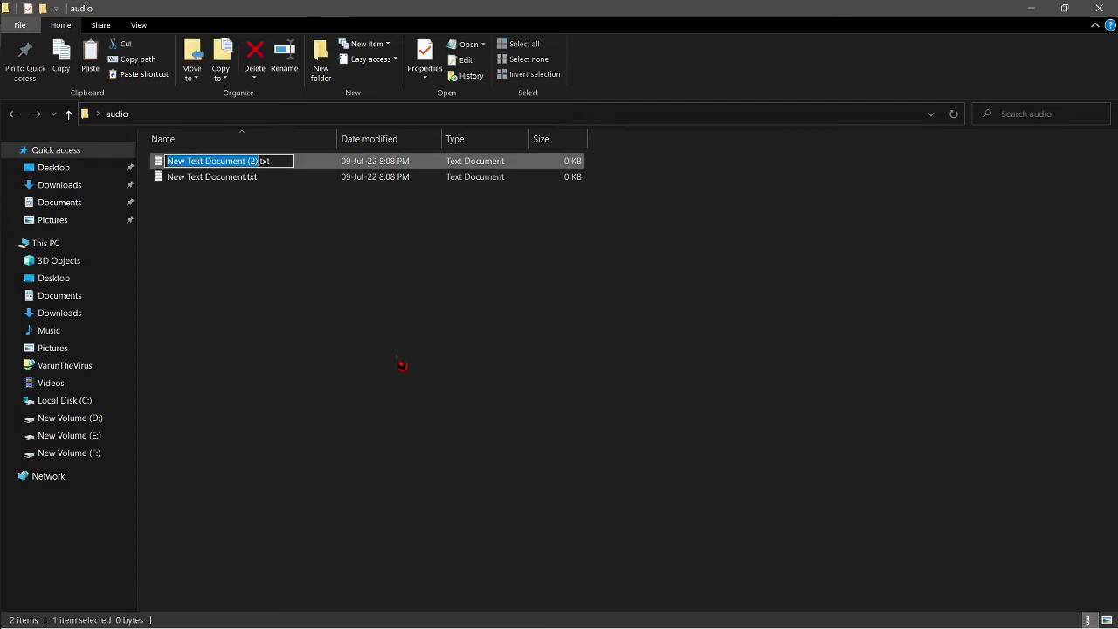
click(349, 323)
right_click(299, 268)
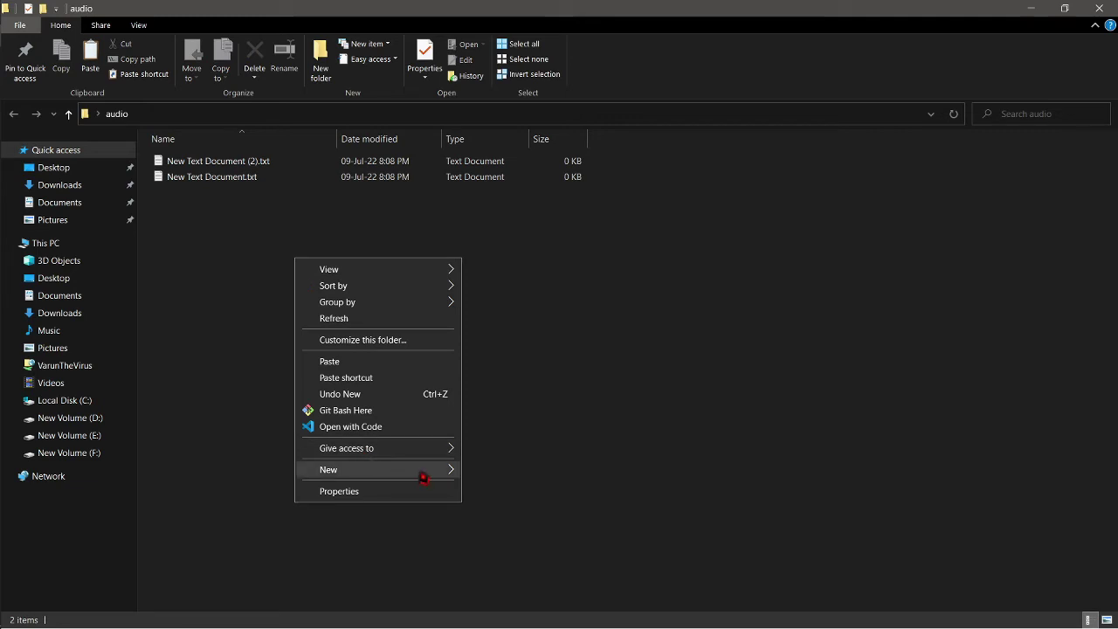
mouse_move(424, 470)
click(515, 434)
click(365, 344)
right_click(365, 344)
mouse_move(507, 547)
click(541, 512)
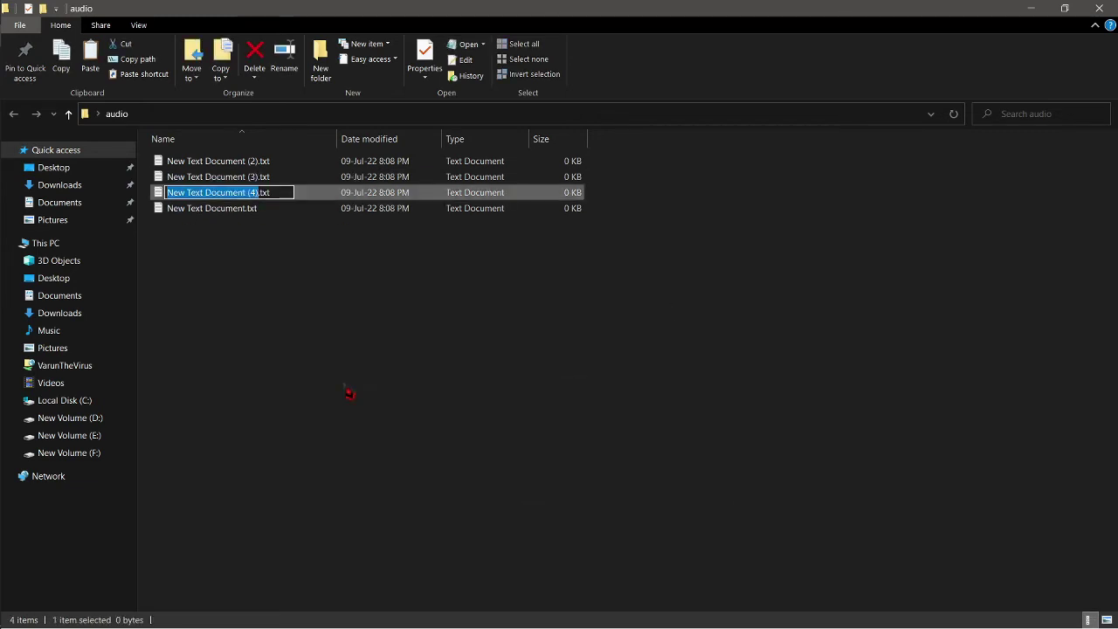
click(350, 393)
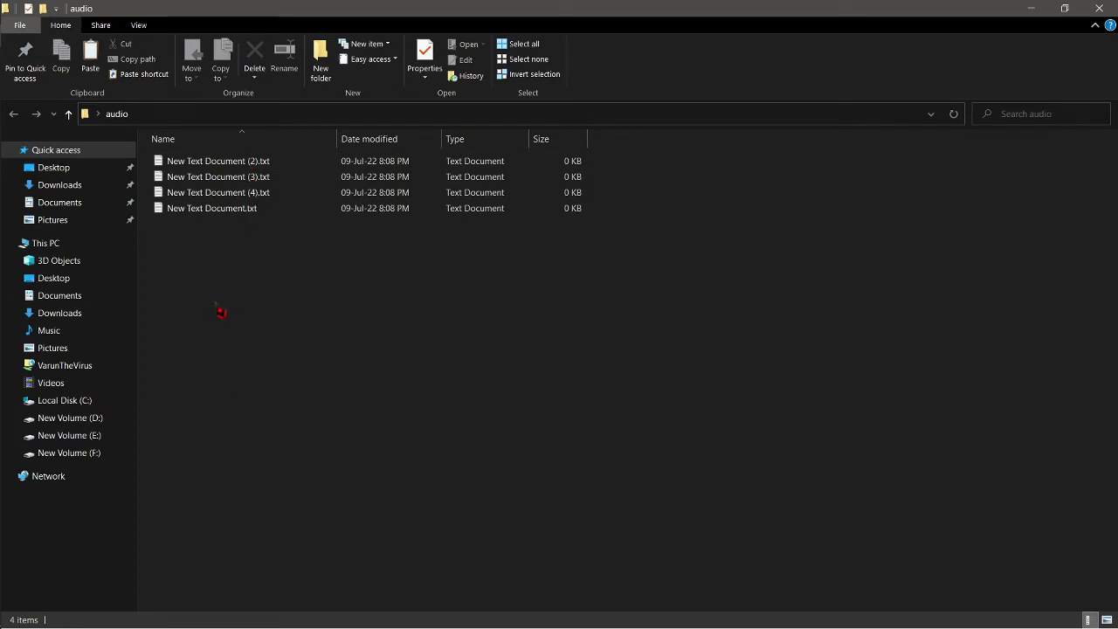
- Rename "New Text Document (2).txt" as "myfile1.txt"
click(192, 168)
right_click(192, 168)
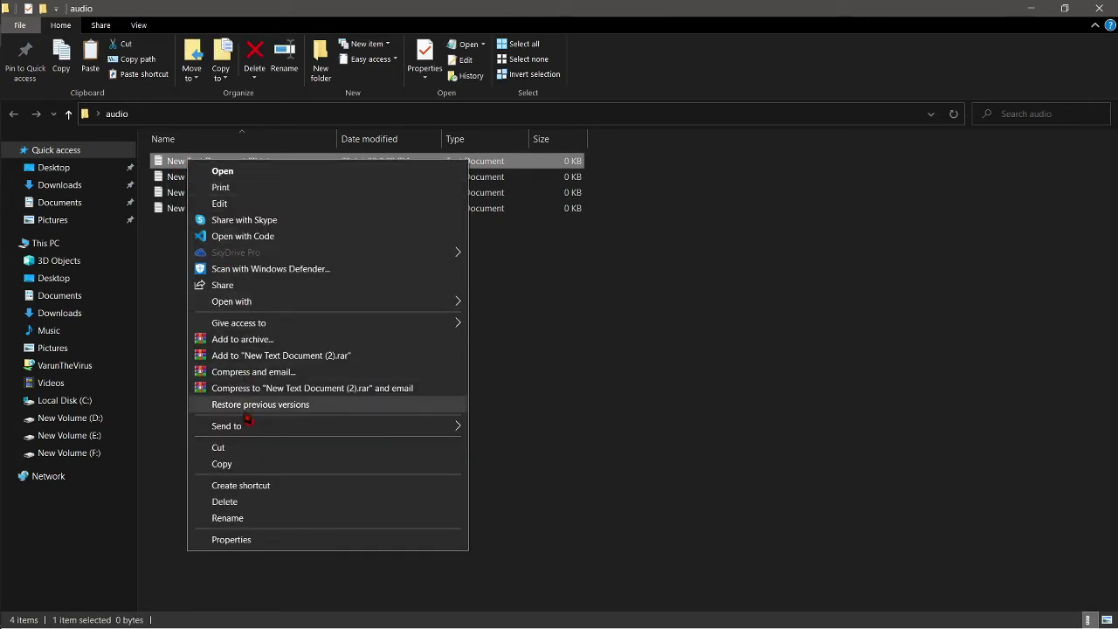
click(216, 523)
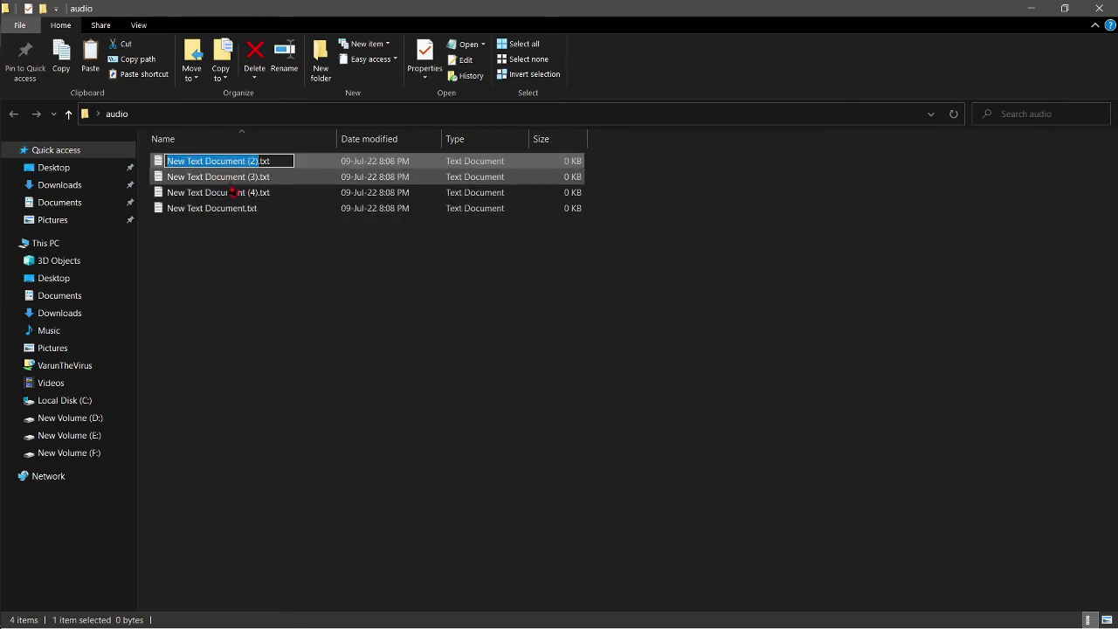
text(myfi)
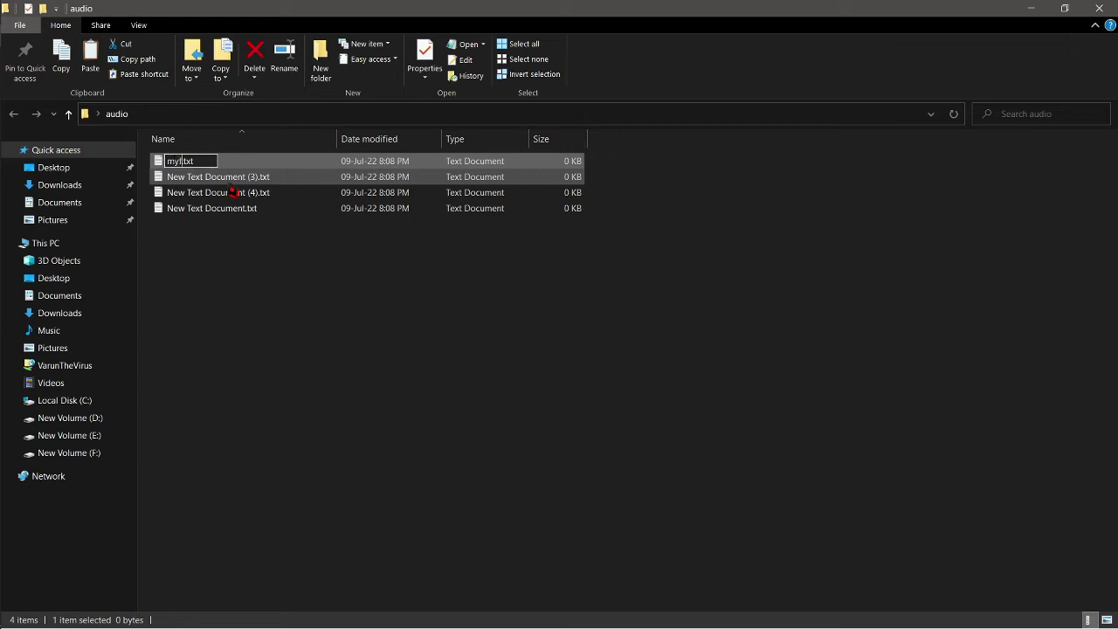
text(le1)
key(Tab)
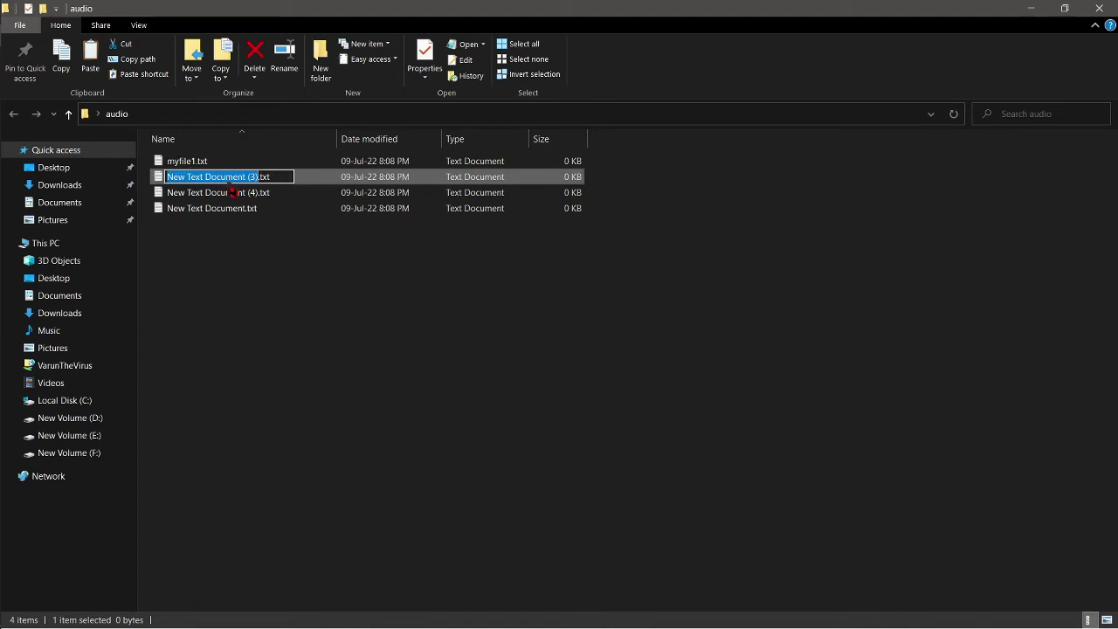
- Rename "New Text Document (3).txt" as "myfile2.txt" and "New Text Document (4).txt" as "myfil3.txt"
text(myfi)
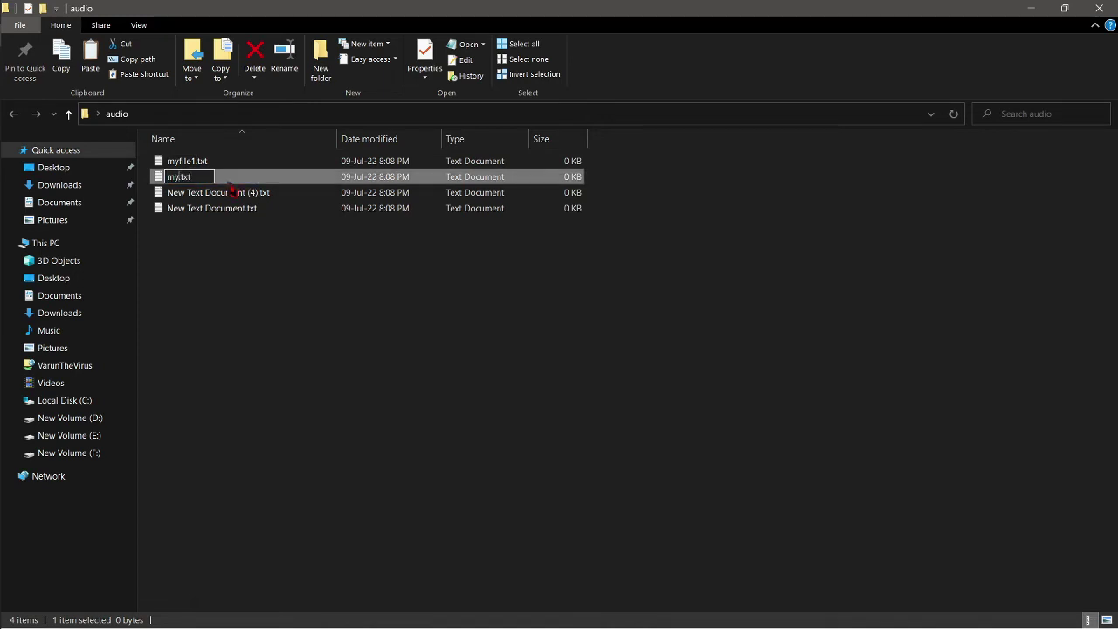
text(le2)
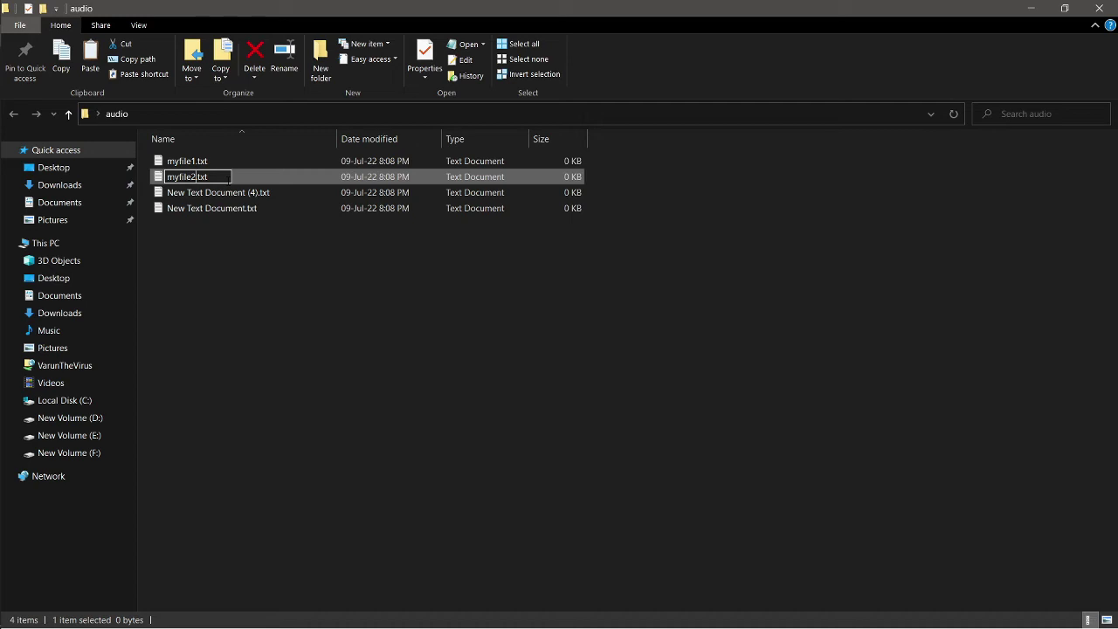
key(Tab)
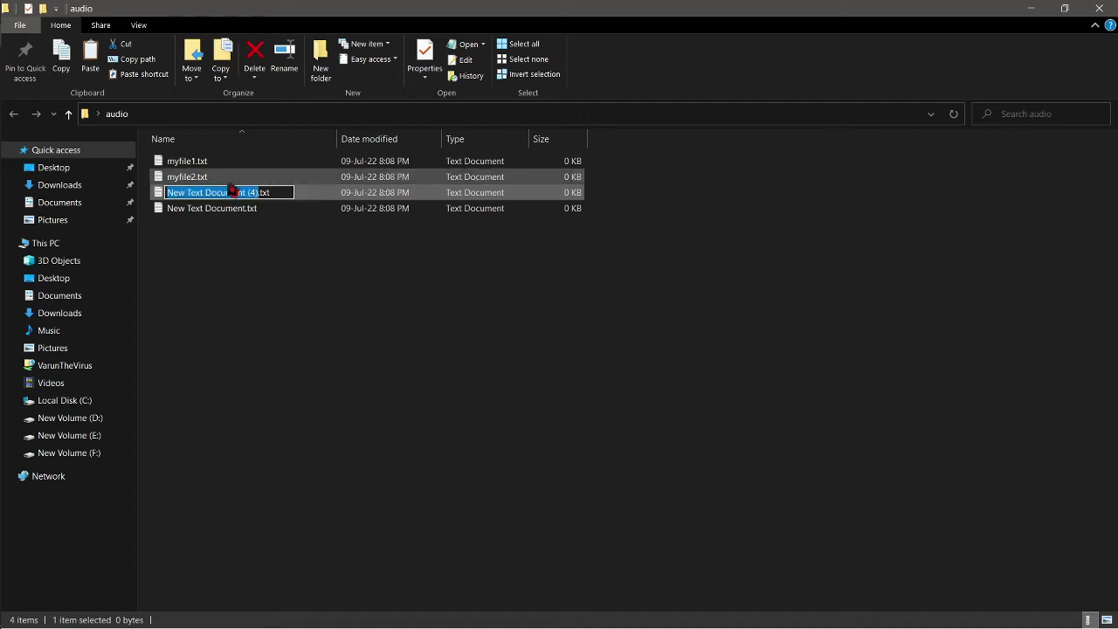
text(myfi)
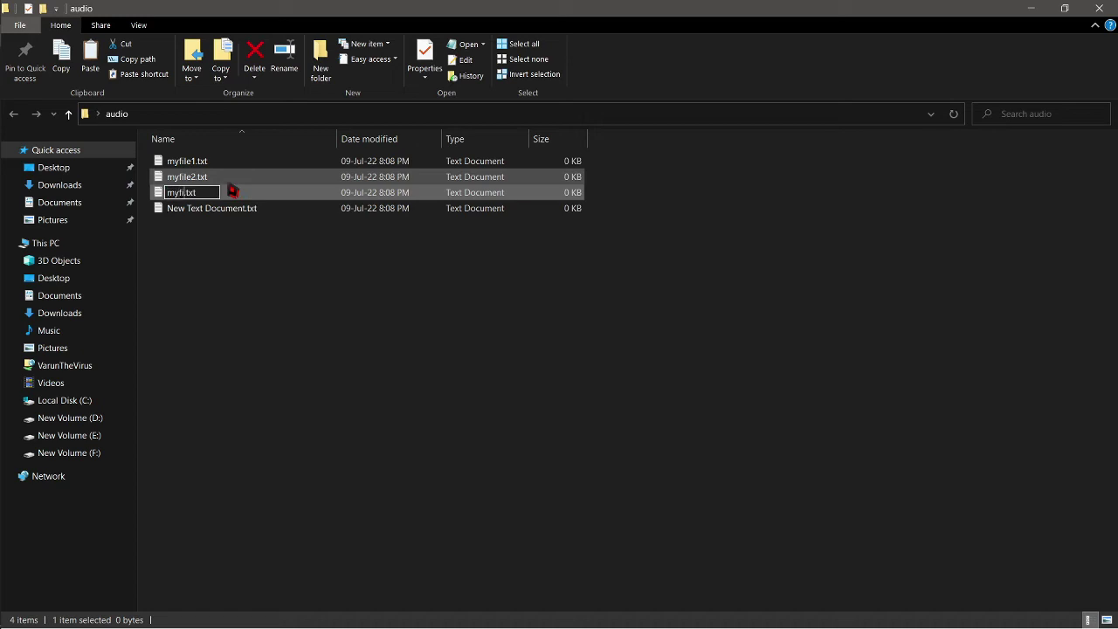
text(l3)
key(Tab)
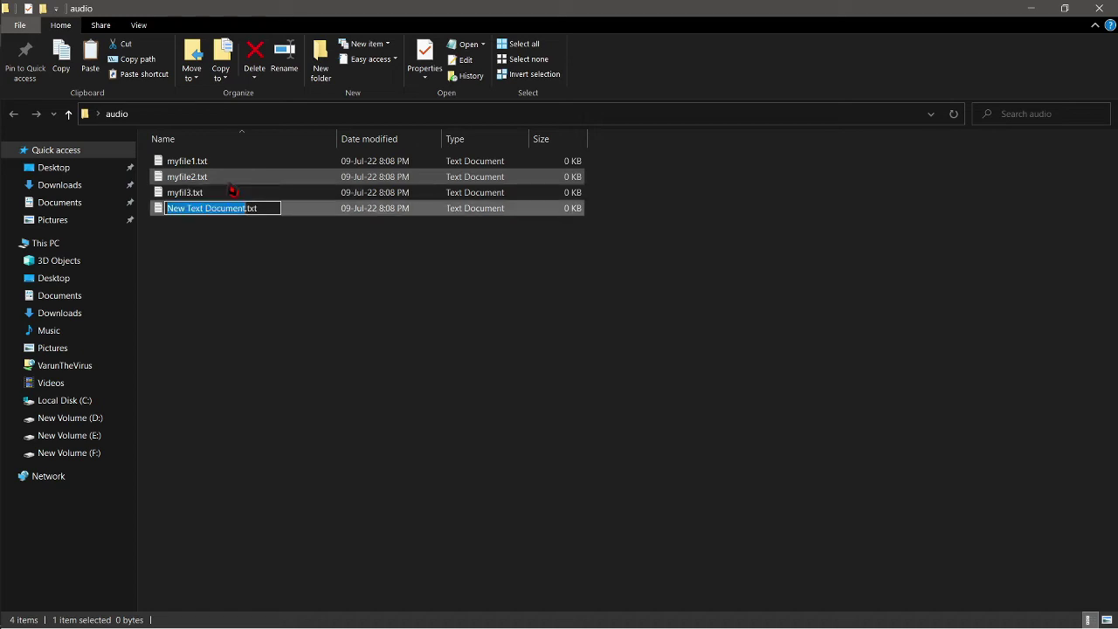
- Rename the remaining file "New Text Document.txt" as "myfile4.txt"
text(my)
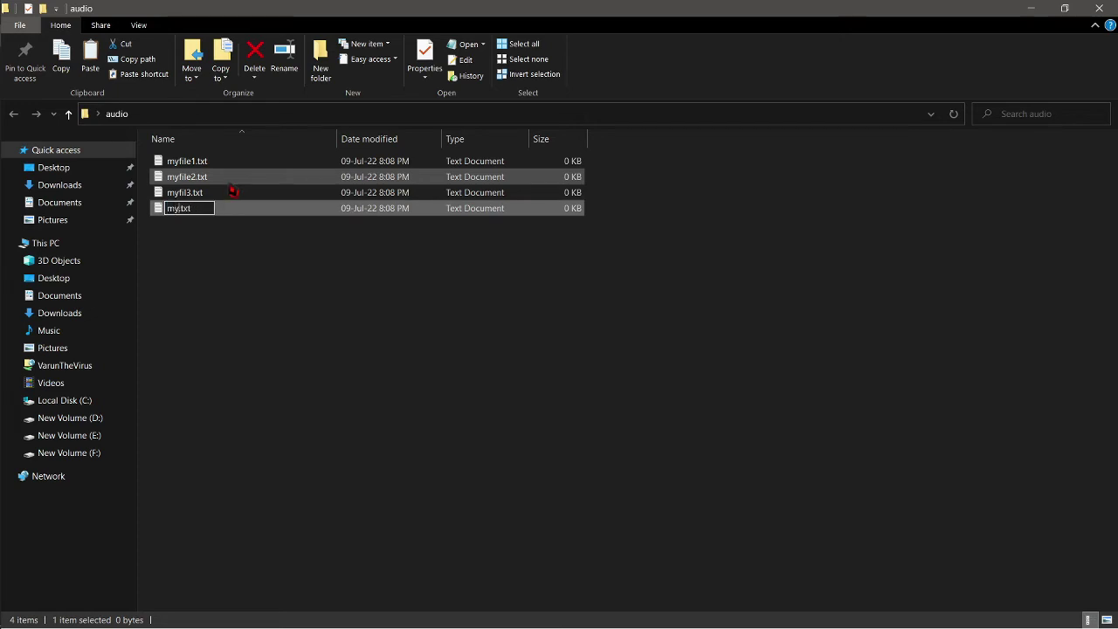
text(file4)
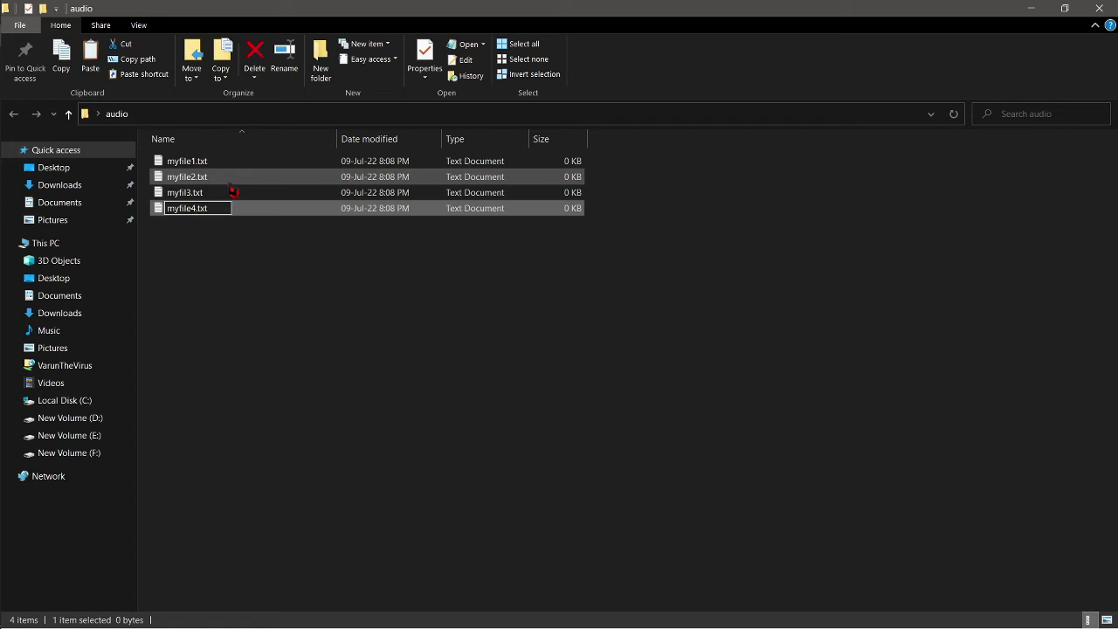
click(244, 301)
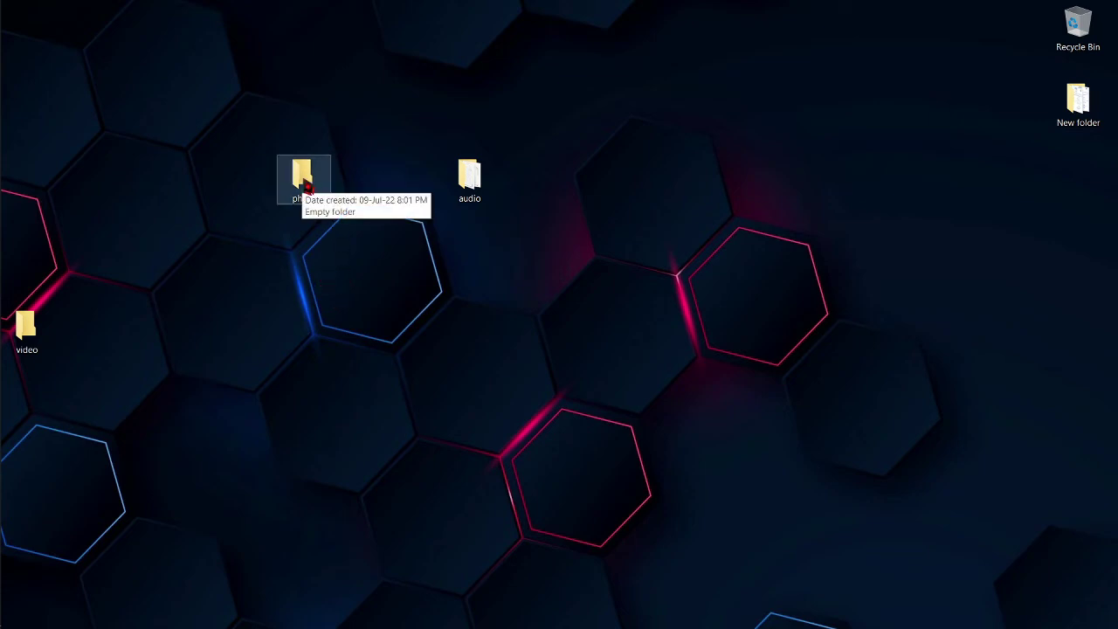
right_click(299, 175)
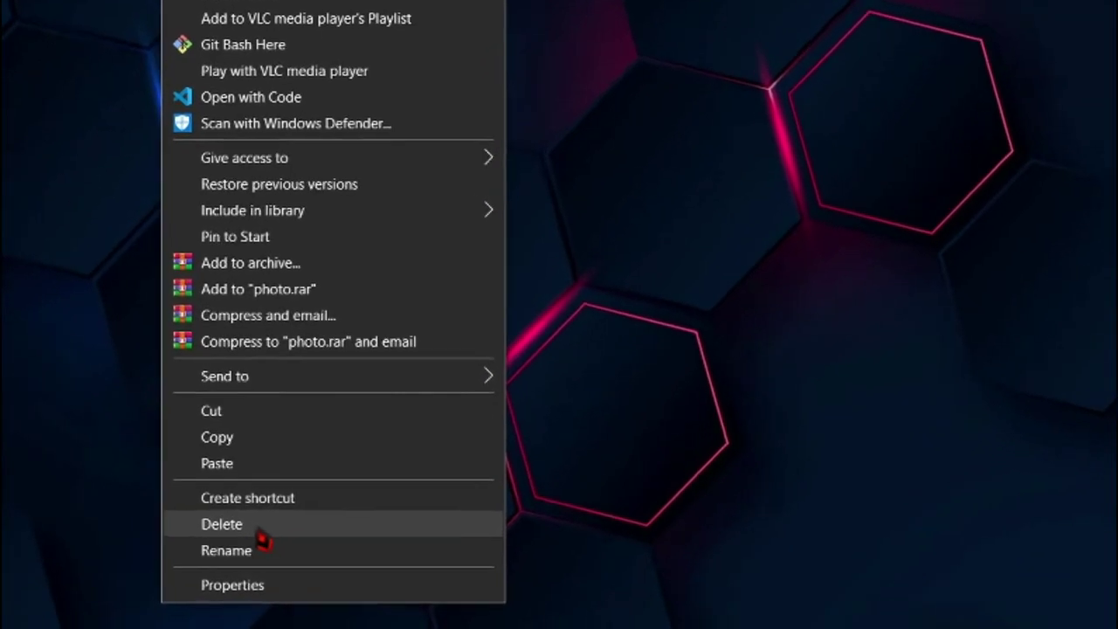
click(258, 528)
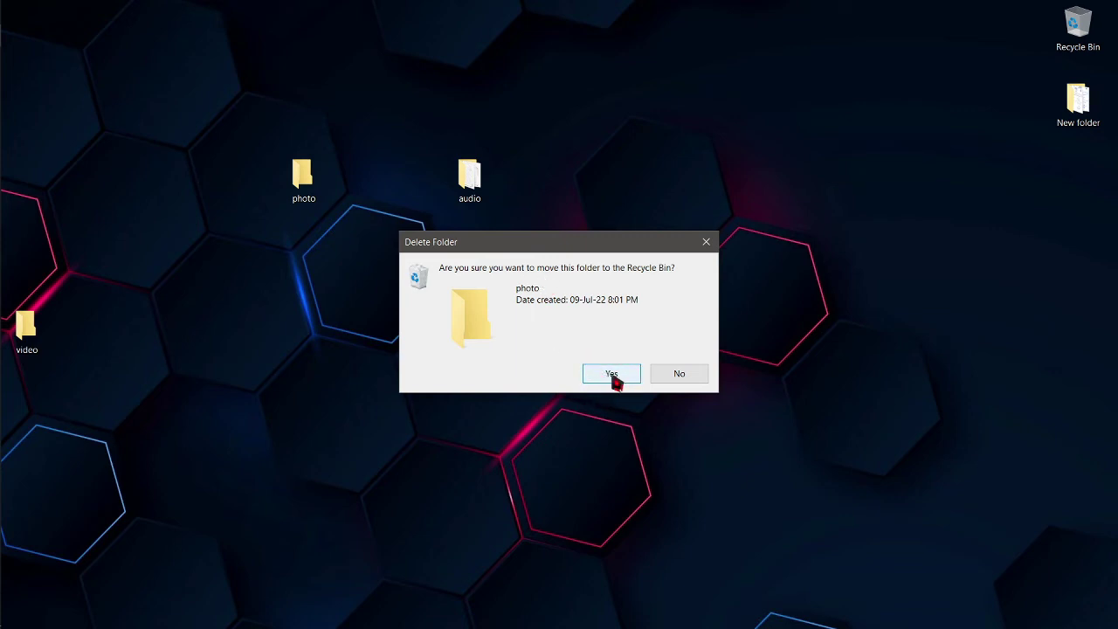
click(679, 374)
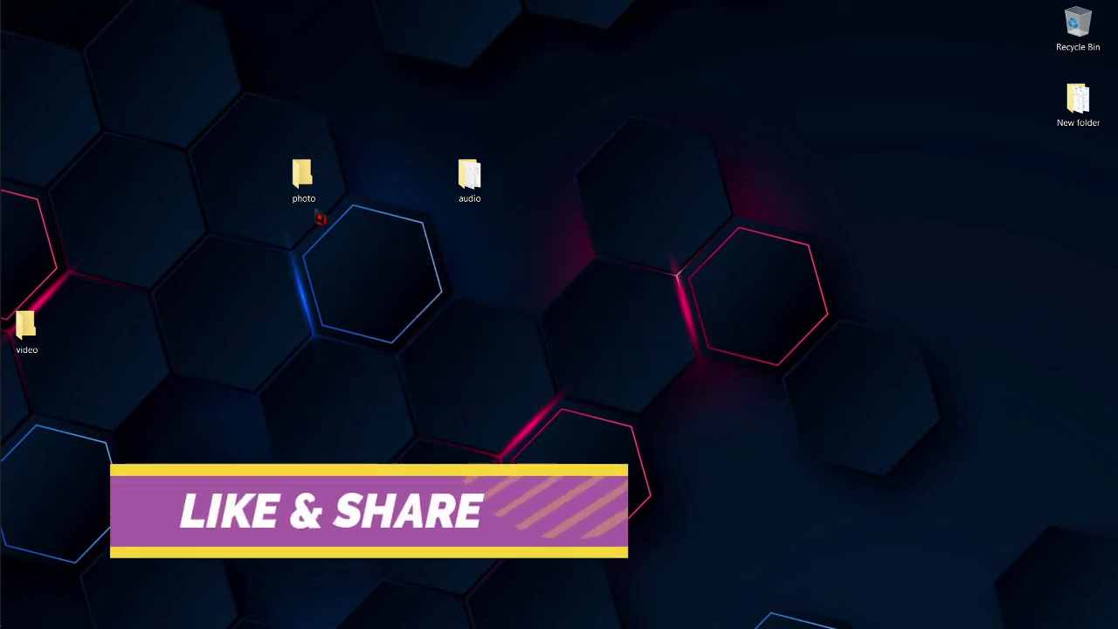
- Delete the desktop folder "photo", moving it to the Recycle Bin
right_click(301, 179)
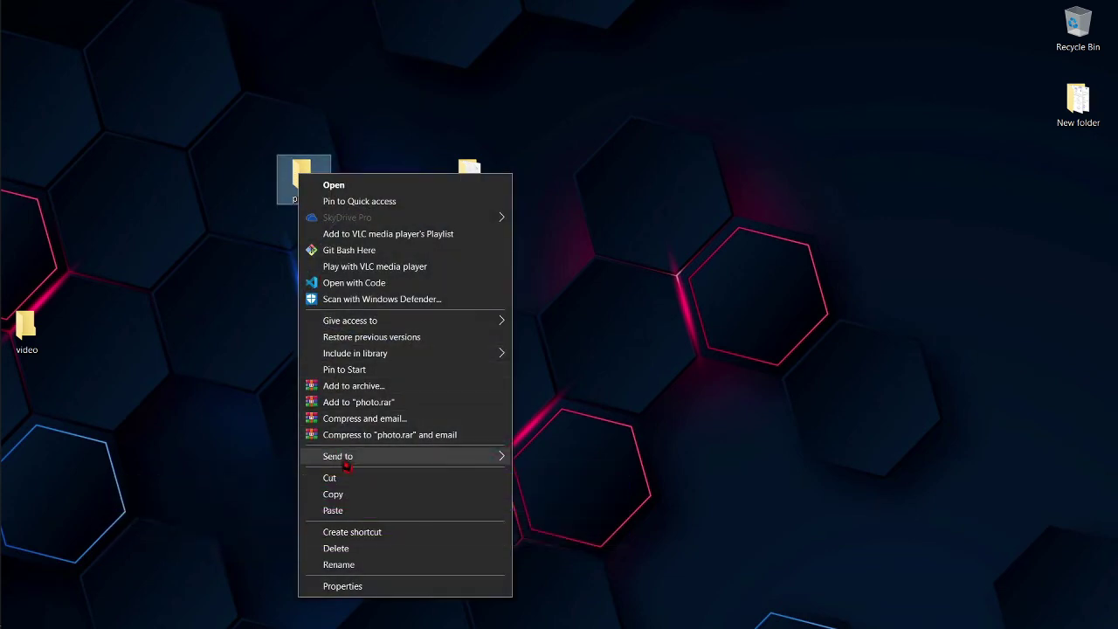
click(348, 550)
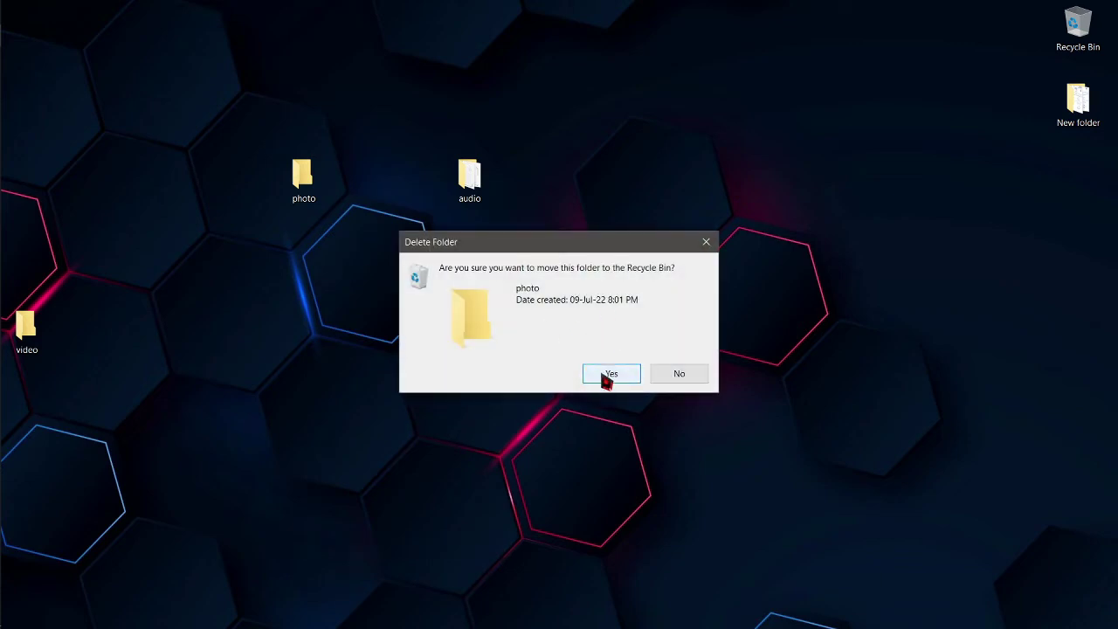
click(609, 376)
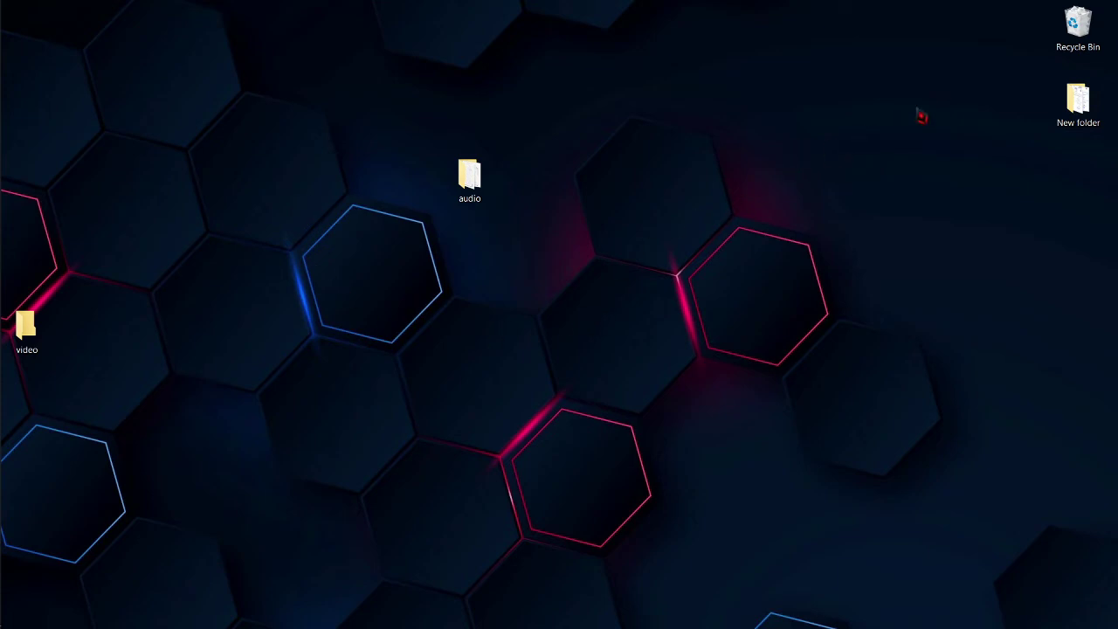
- Restore the "photo" folder from the Recycle Bin and return to the desktop
click(1078, 35)
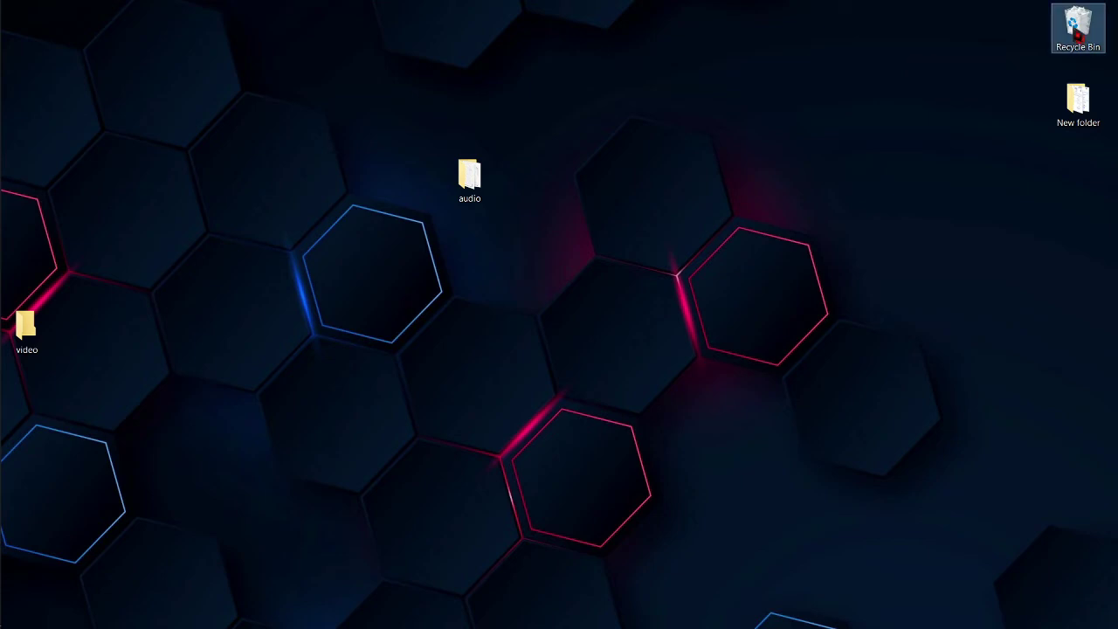
double_click(1079, 35)
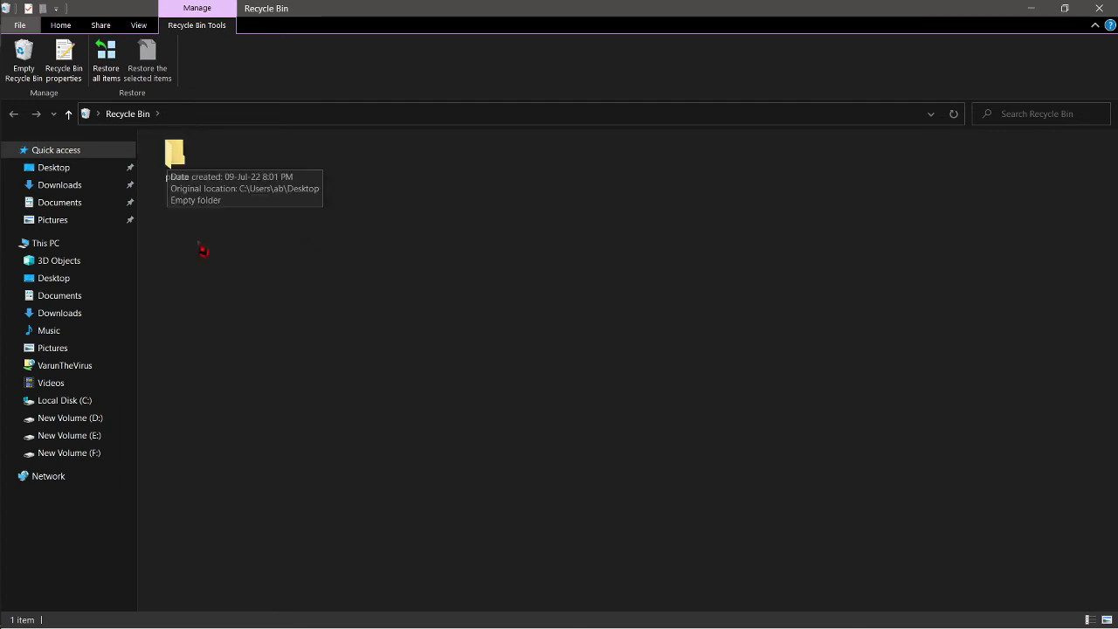
right_click(172, 160)
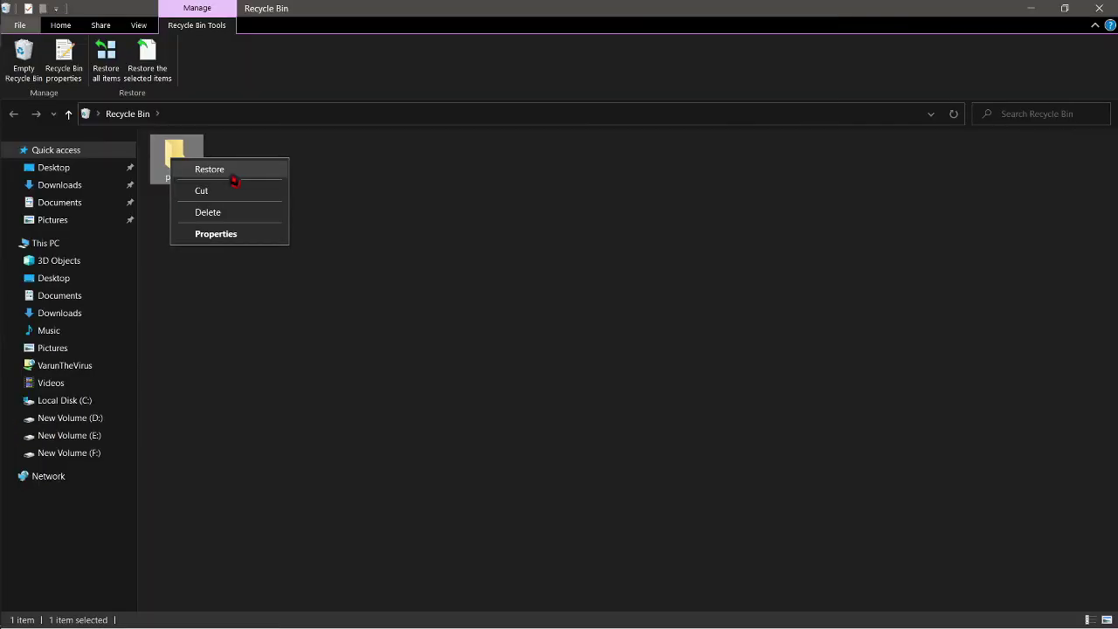
click(210, 170)
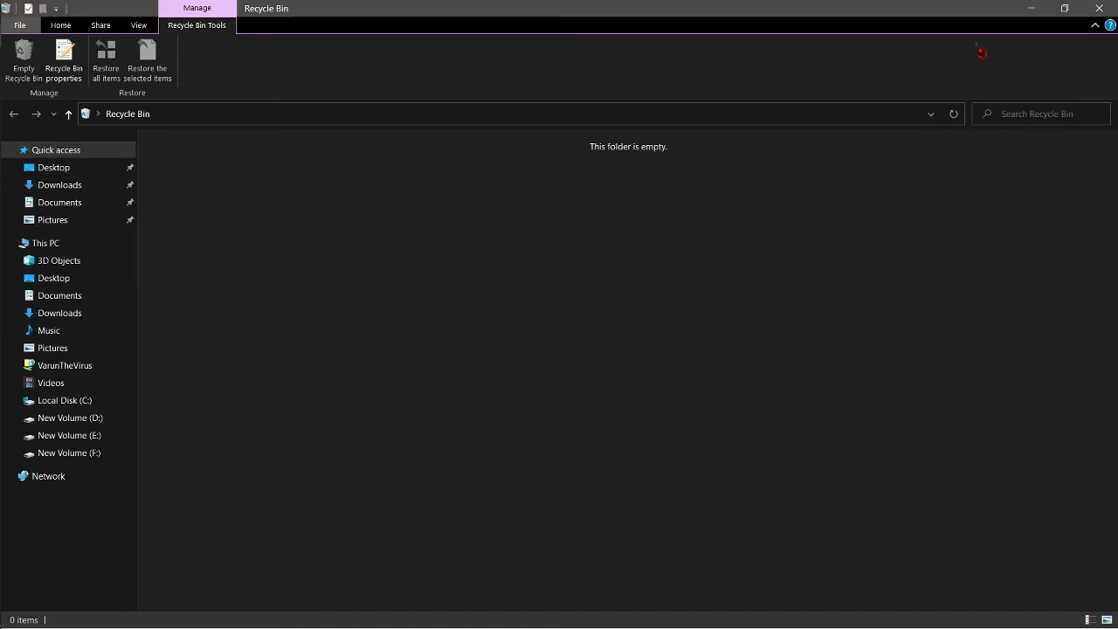
click(1097, 9)
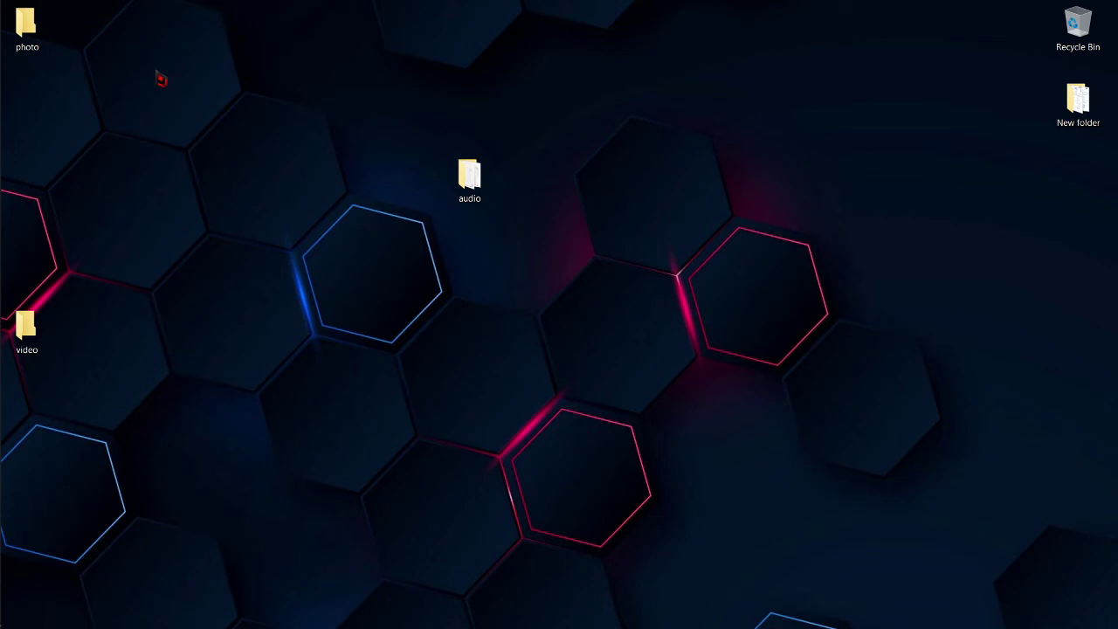
- Delete the "photo" folder from the desktop again, sending it to the Recycle Bin
right_click(27, 24)
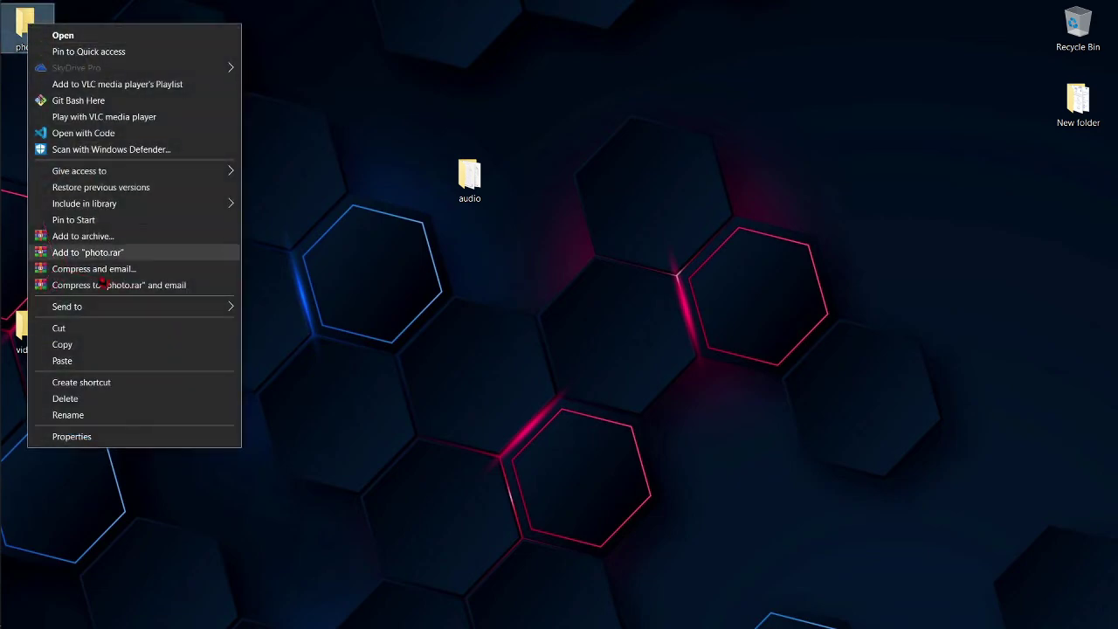
click(101, 400)
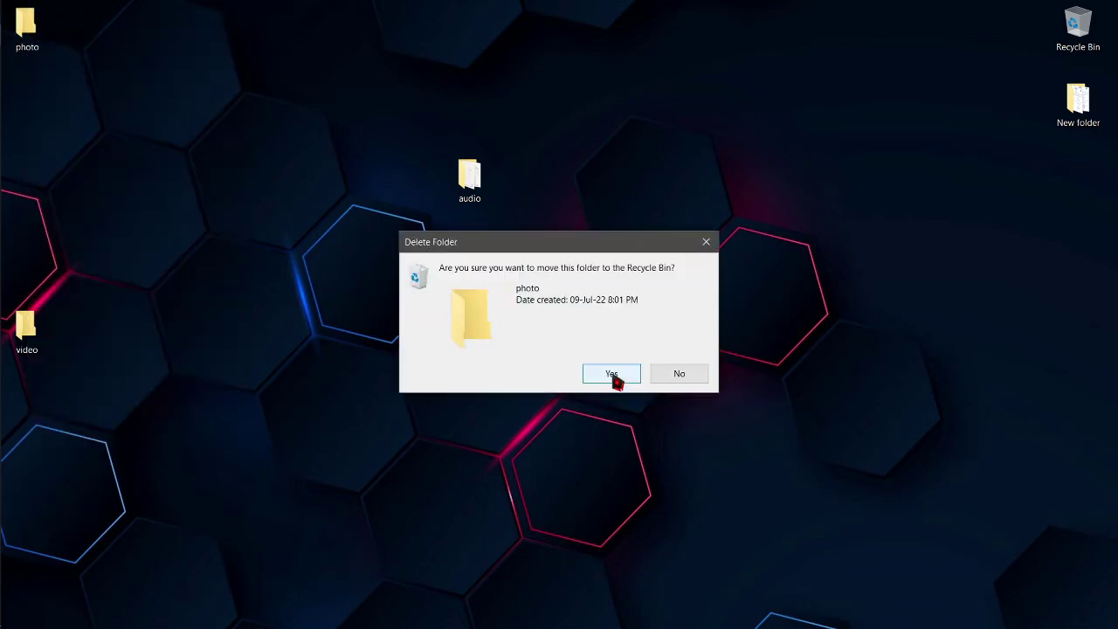
click(612, 375)
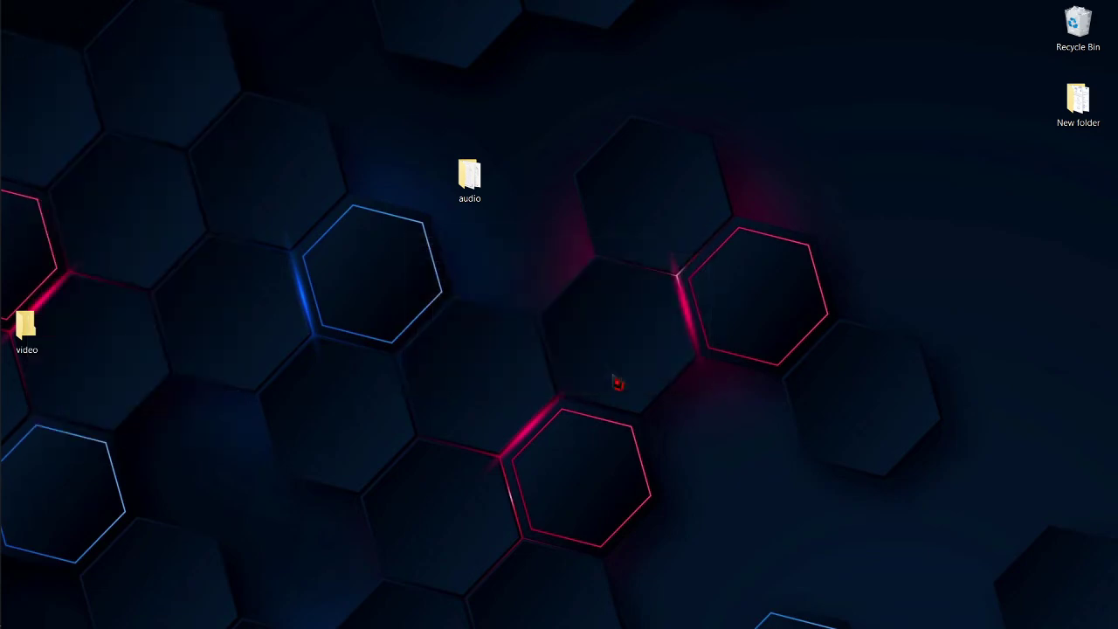
- Permanently delete the "photo" folder from the Recycle Bin and close the Recycle Bin
double_click(1068, 40)
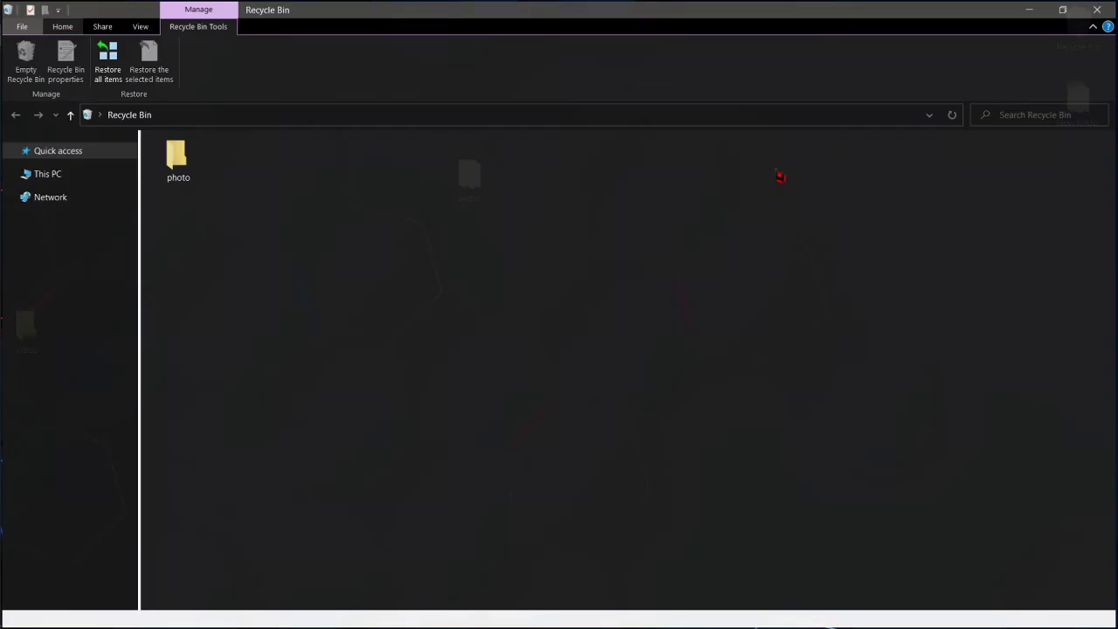
right_click(172, 159)
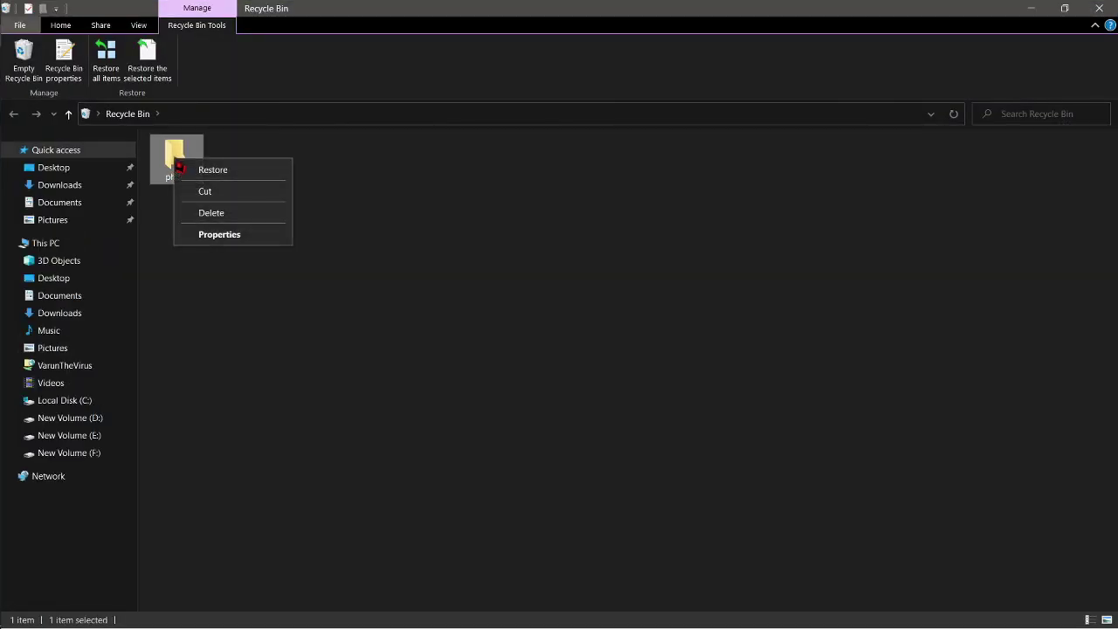
click(243, 216)
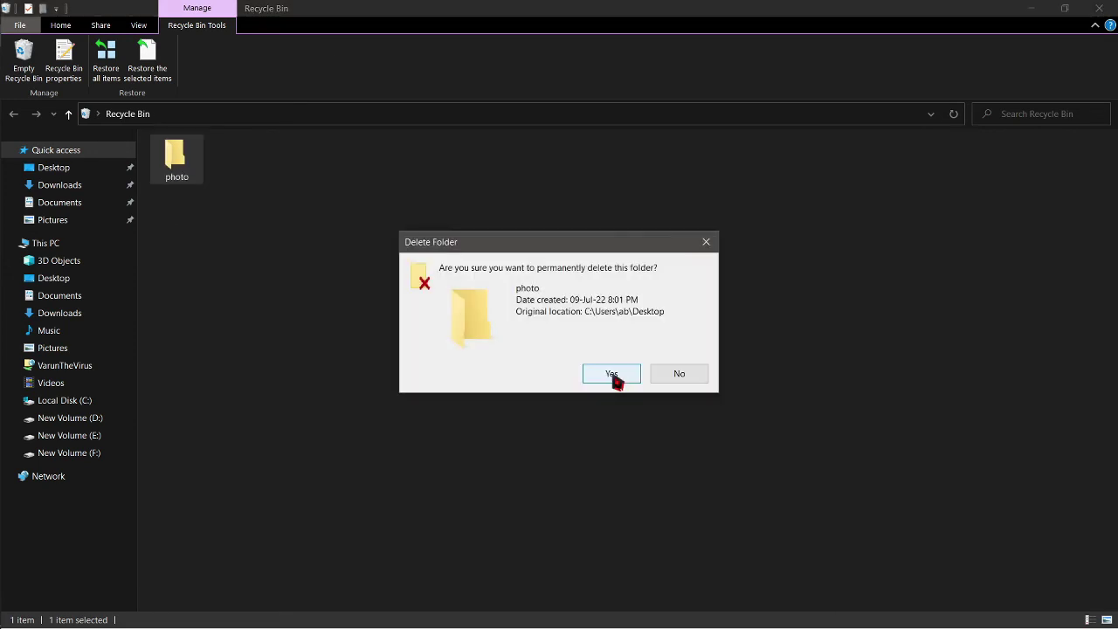
click(614, 376)
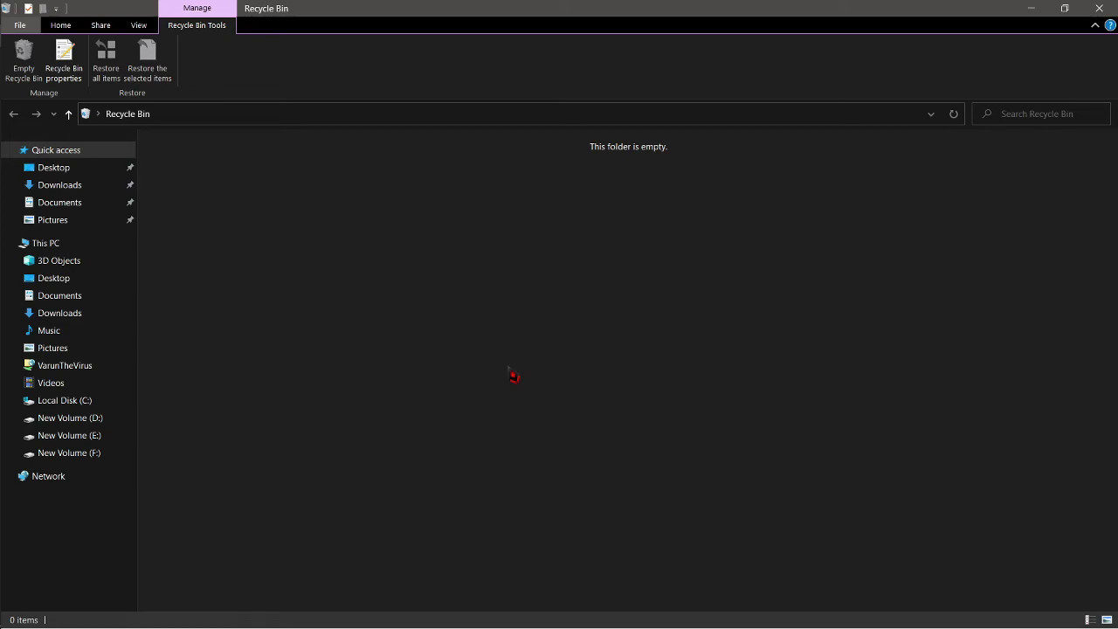
key(alt+F4)
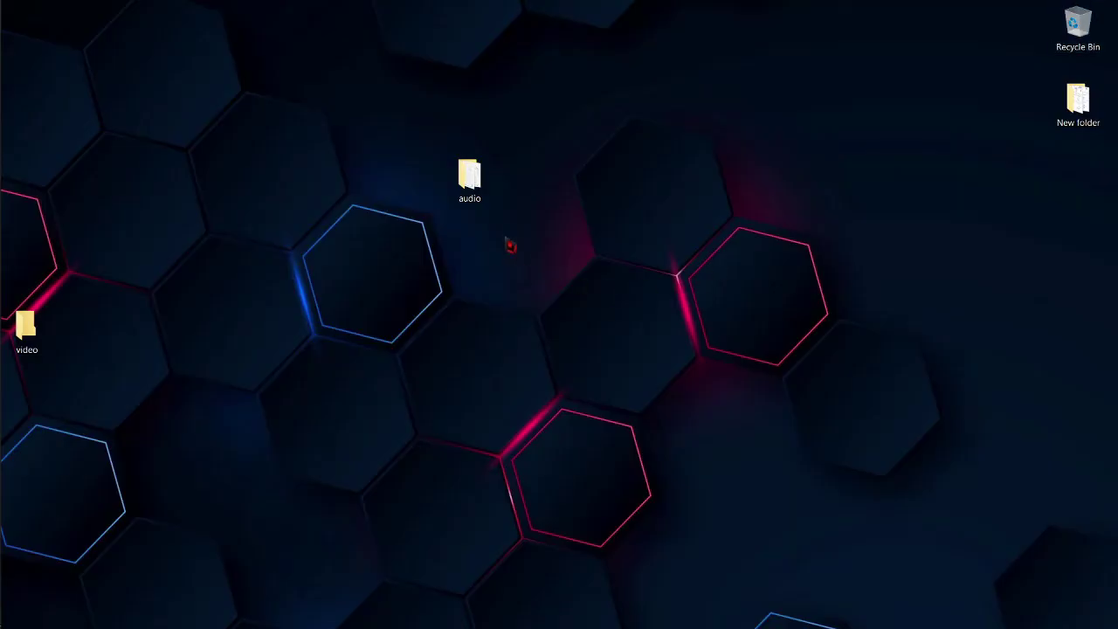
- Open the "audio" folder on the desktop
mouse_move(472, 192)
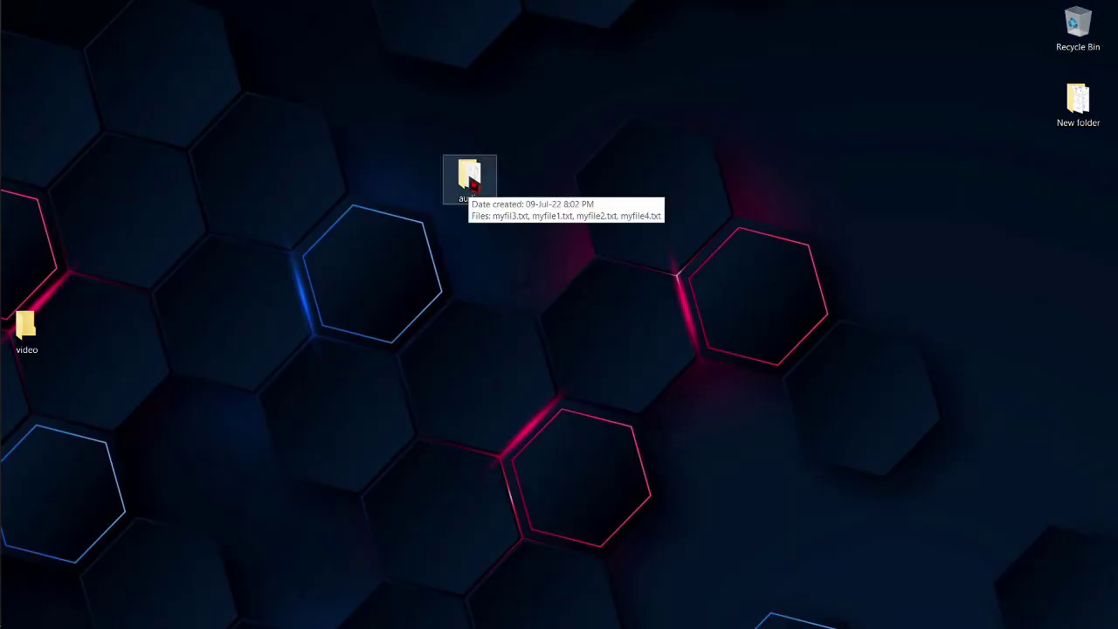
double_click(470, 178)
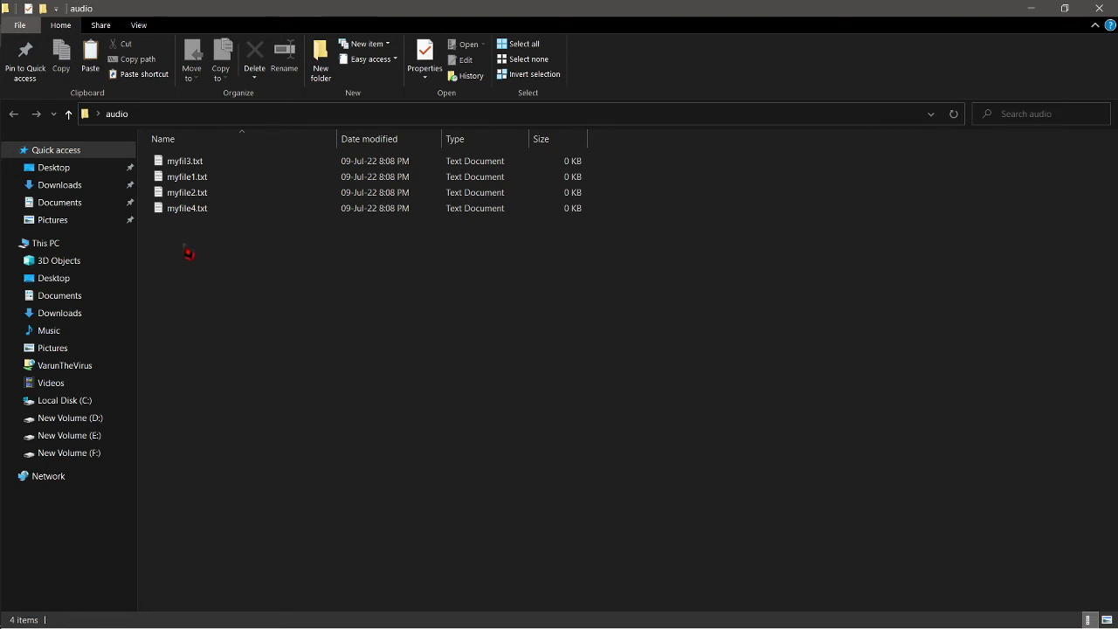
drag(186, 256, 218, 253)
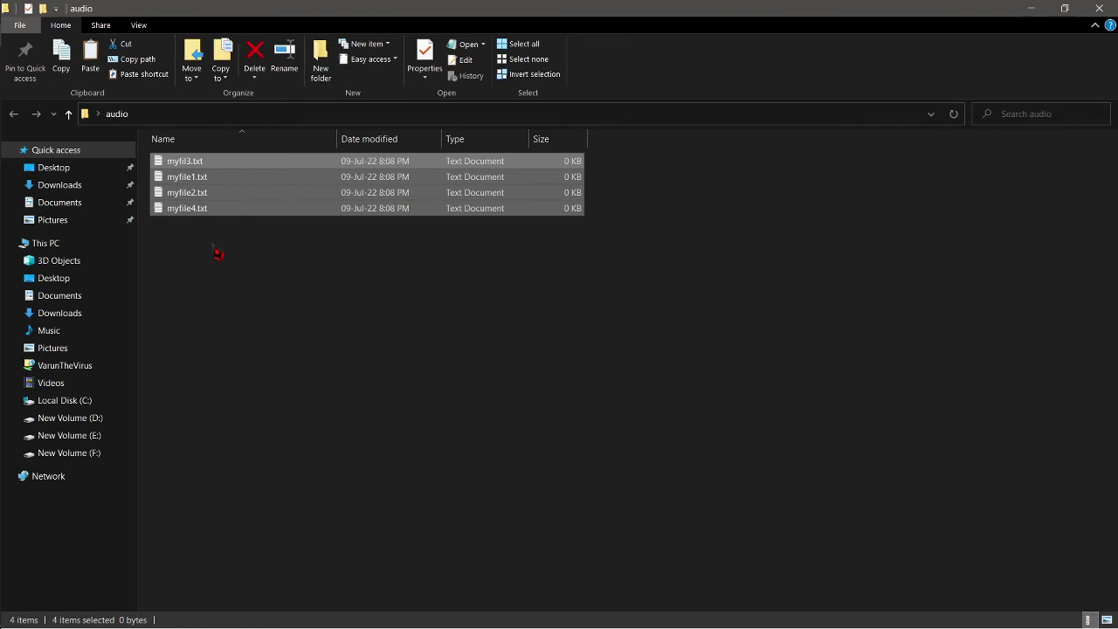
right_click(193, 193)
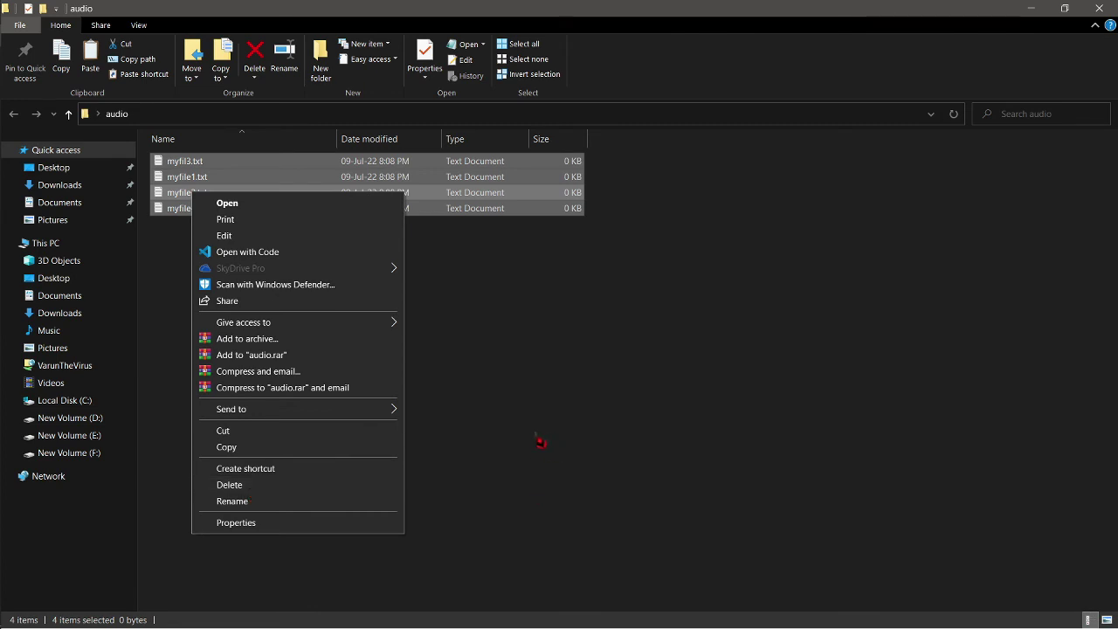
click(562, 358)
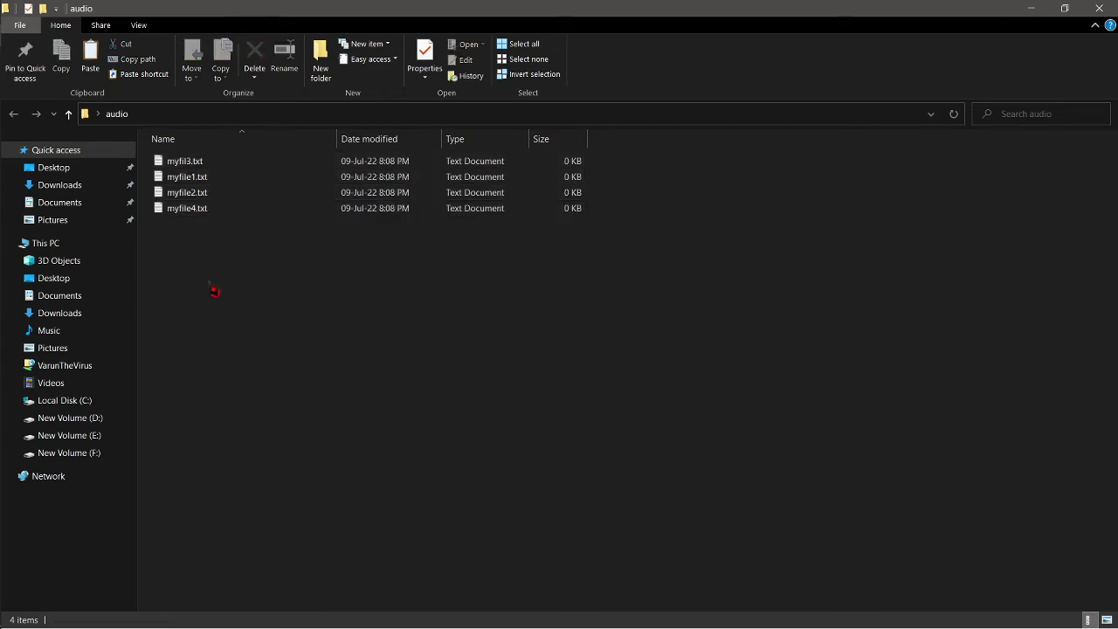
drag(185, 262, 200, 165)
click(210, 253)
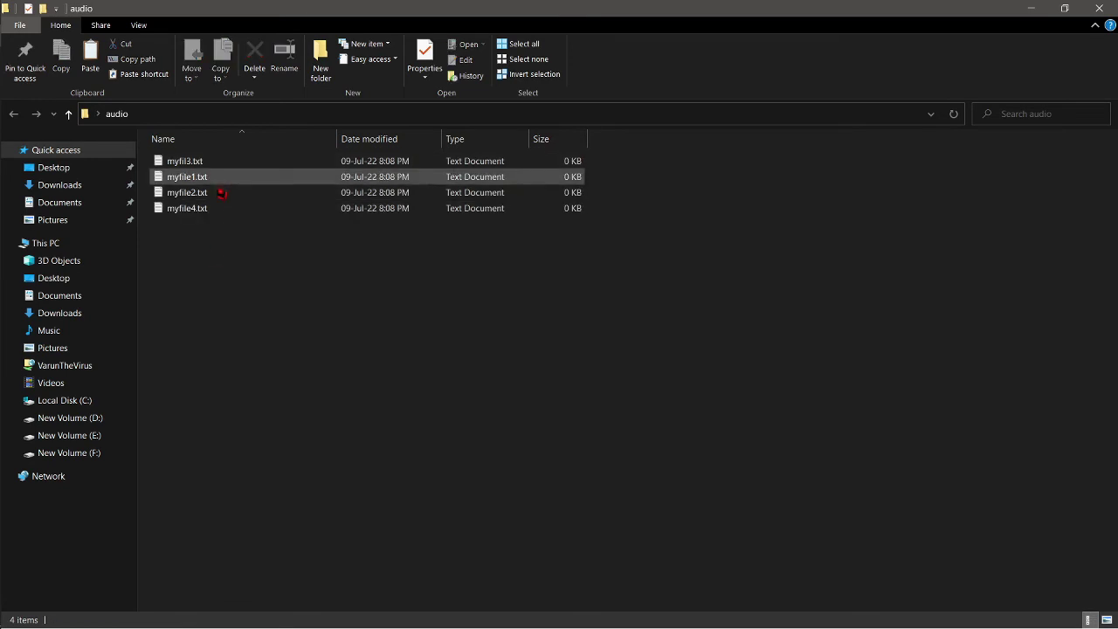
double_click(207, 180)
click(210, 274)
- Delete all four text files from the "audio" folder, and view the deleted files in the Recycle Bin before closing it
key(ctrl+a)
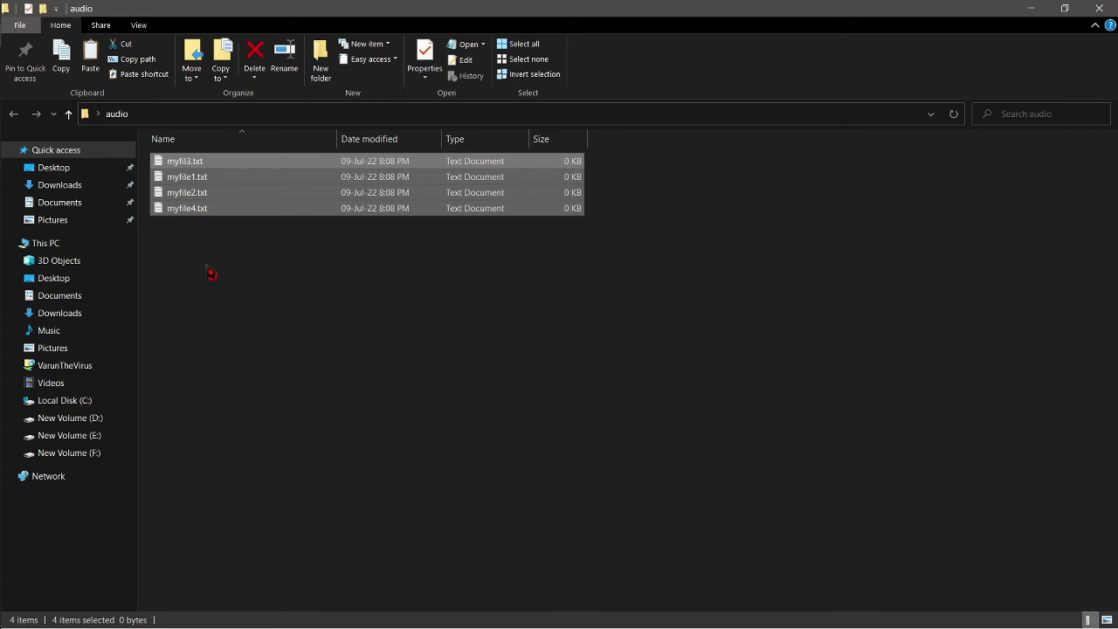
key(Delete)
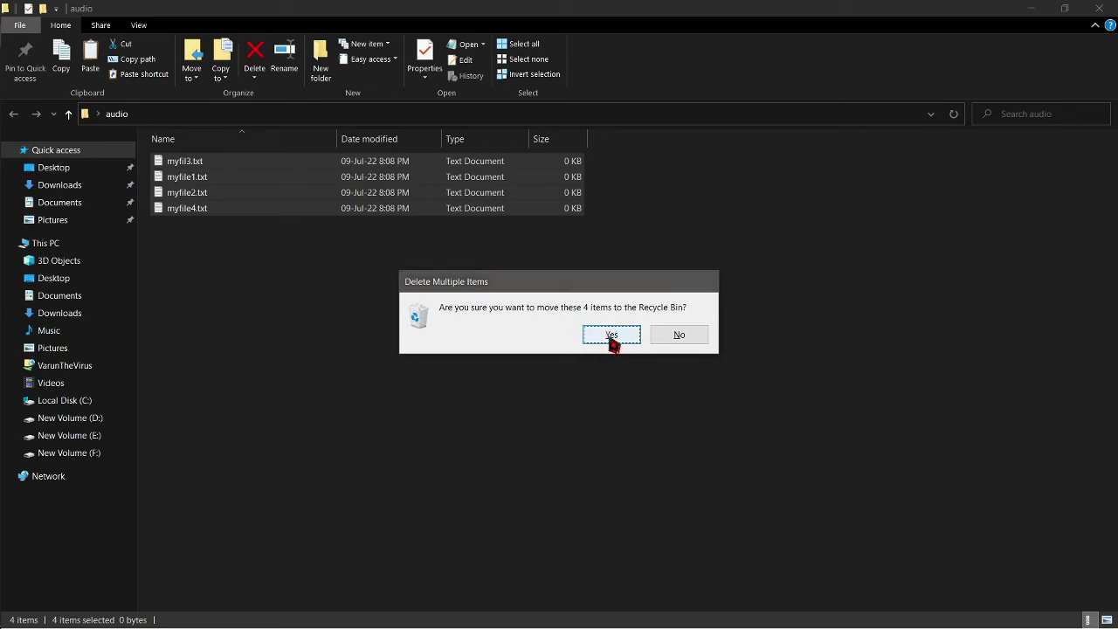
click(612, 339)
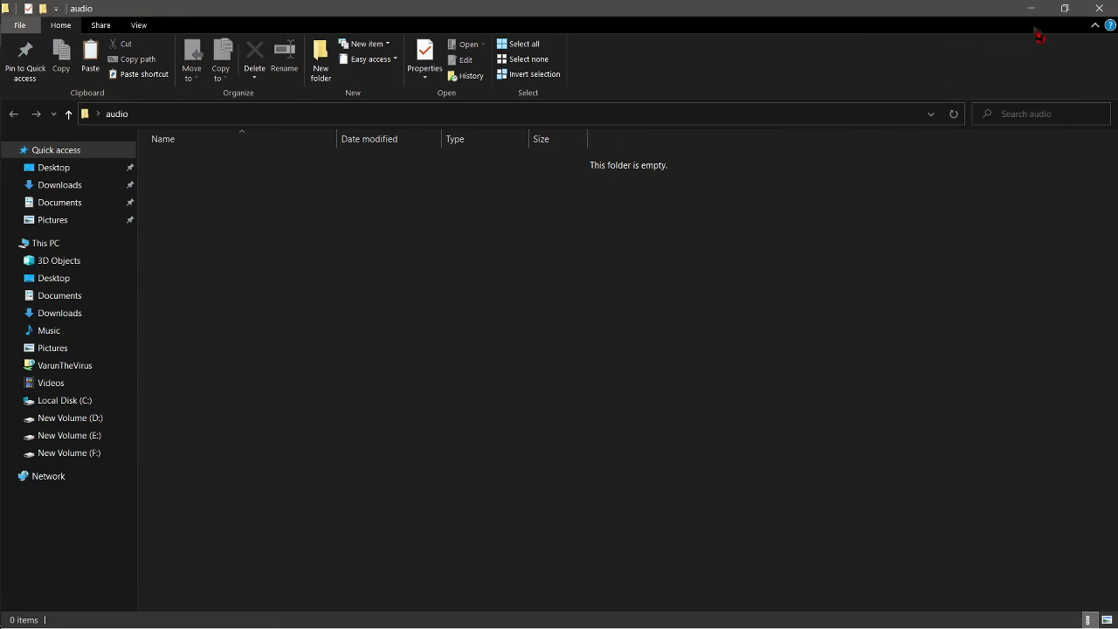
click(1099, 8)
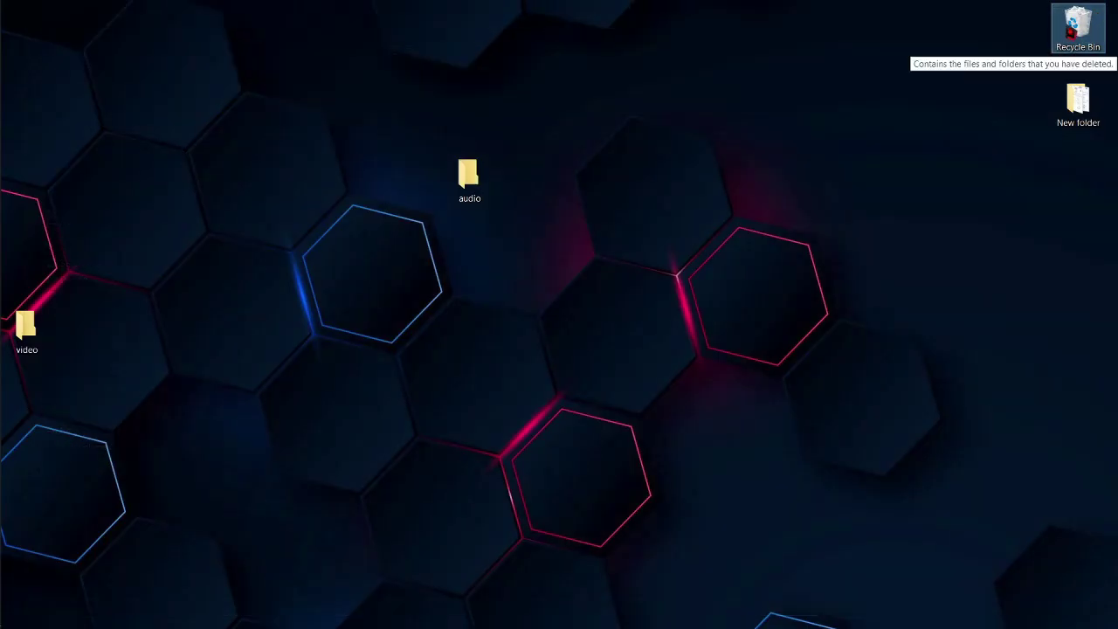
double_click(1078, 28)
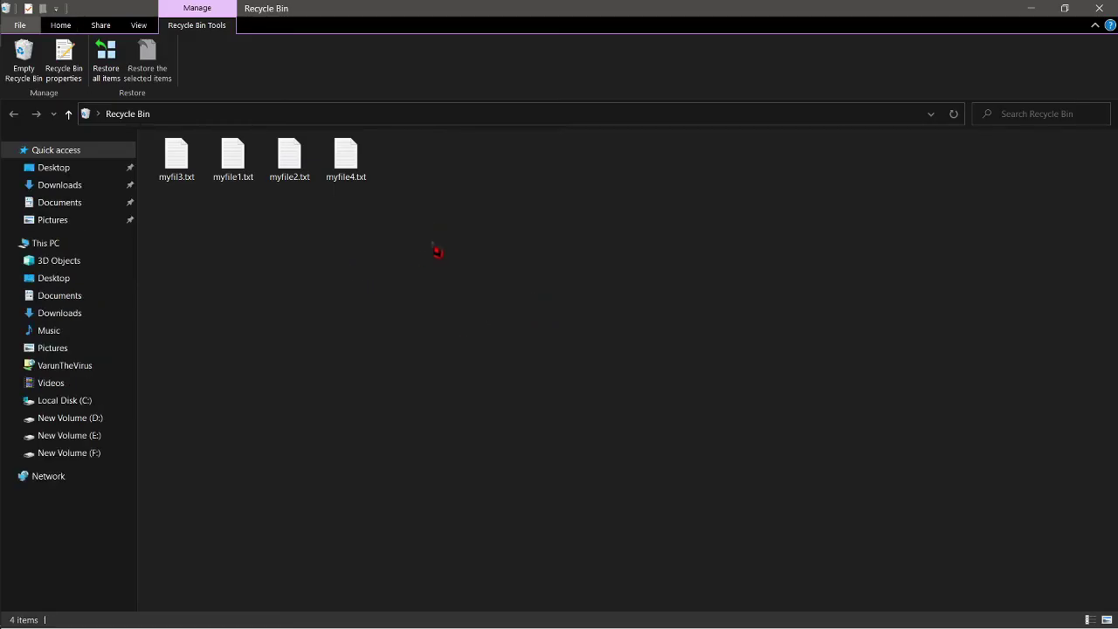
click(1099, 7)
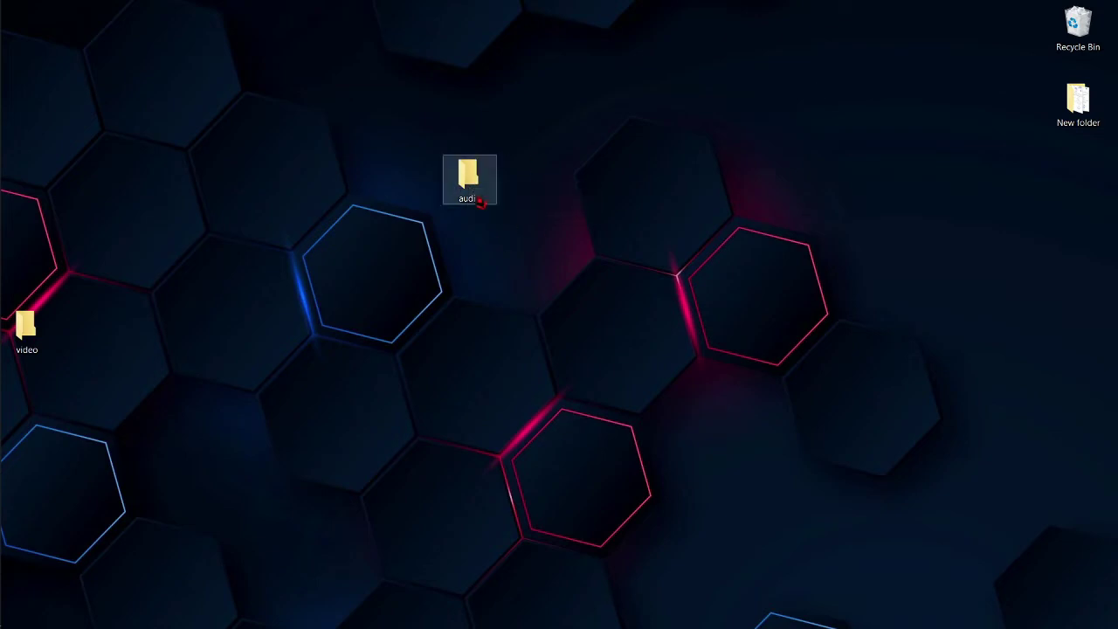
- Move the desktop folders "audio" and "video" directly into the Recycle Bin
drag(468, 189, 1071, 42)
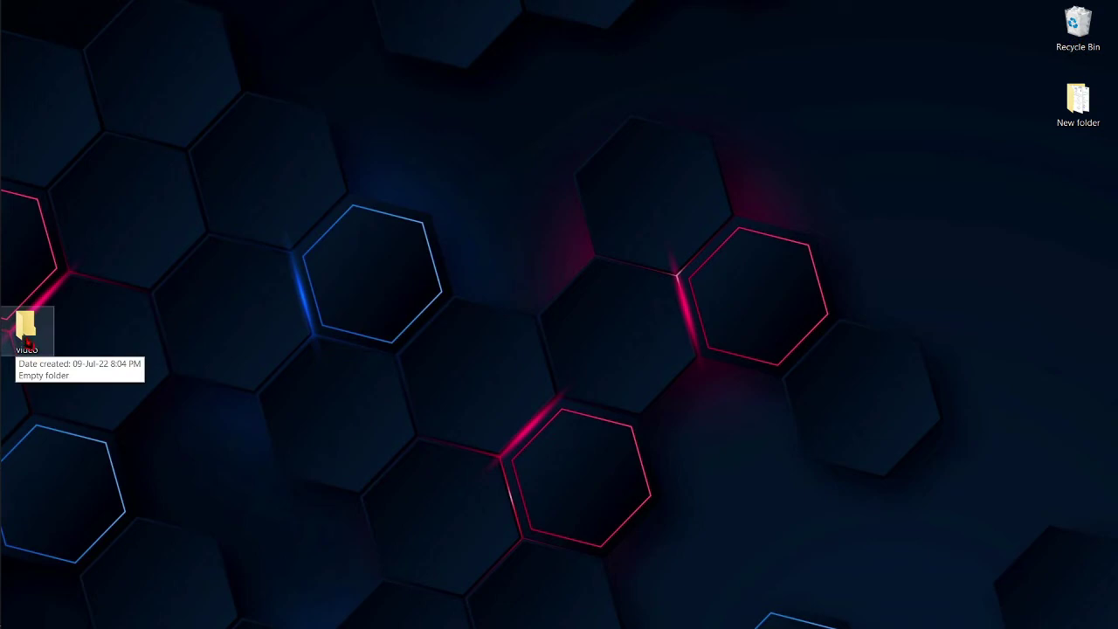
drag(27, 337, 1075, 42)
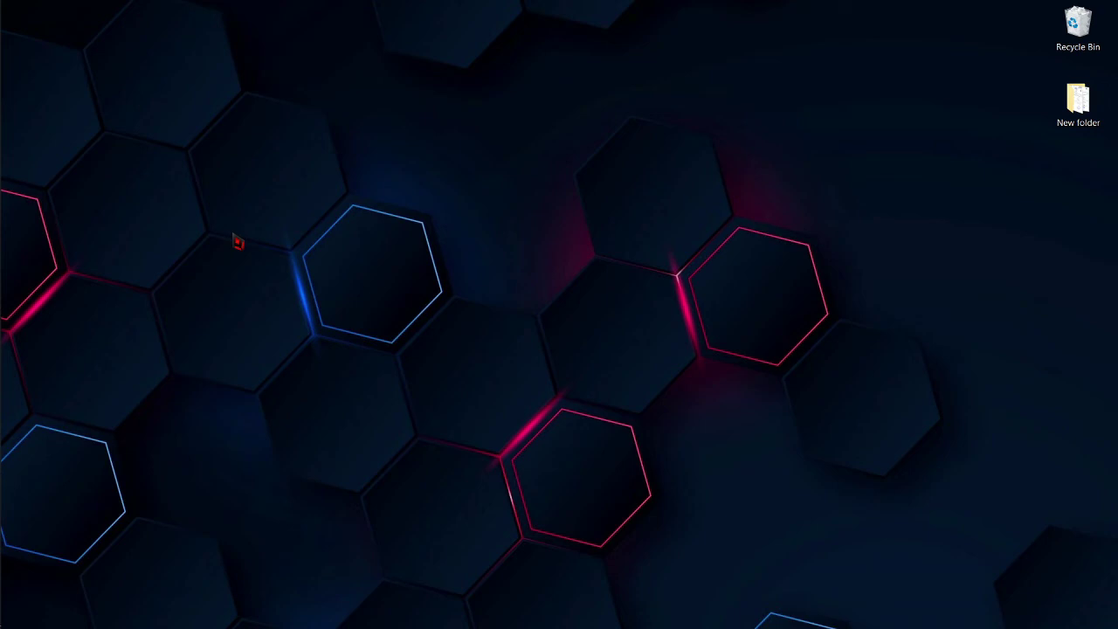
- Create a new folder named "photo" on the desktop
right_click(247, 151)
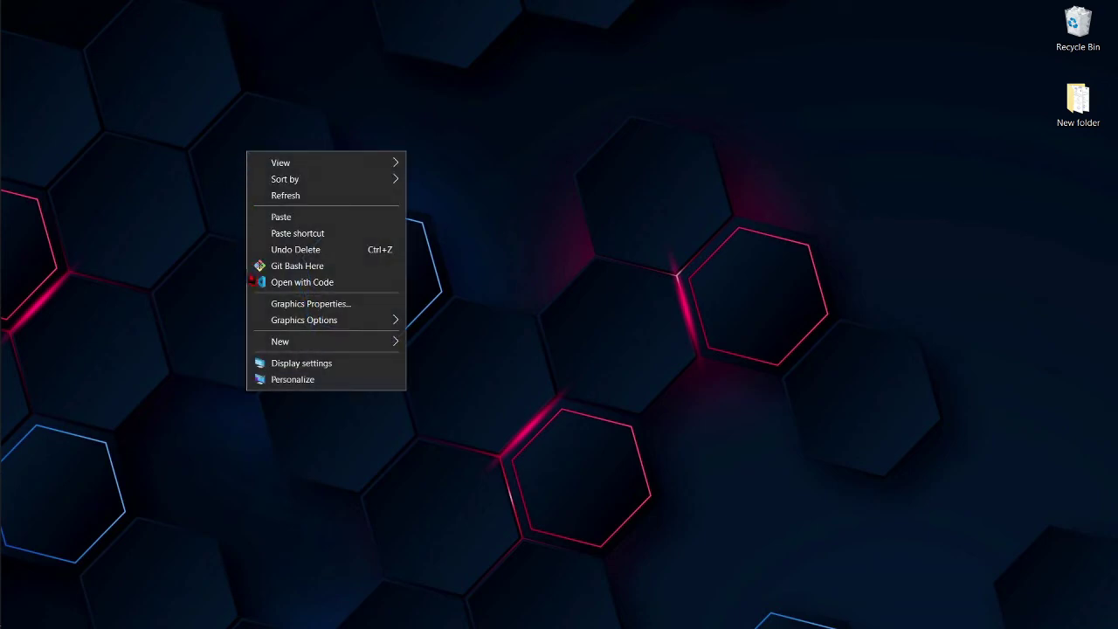
mouse_move(385, 347)
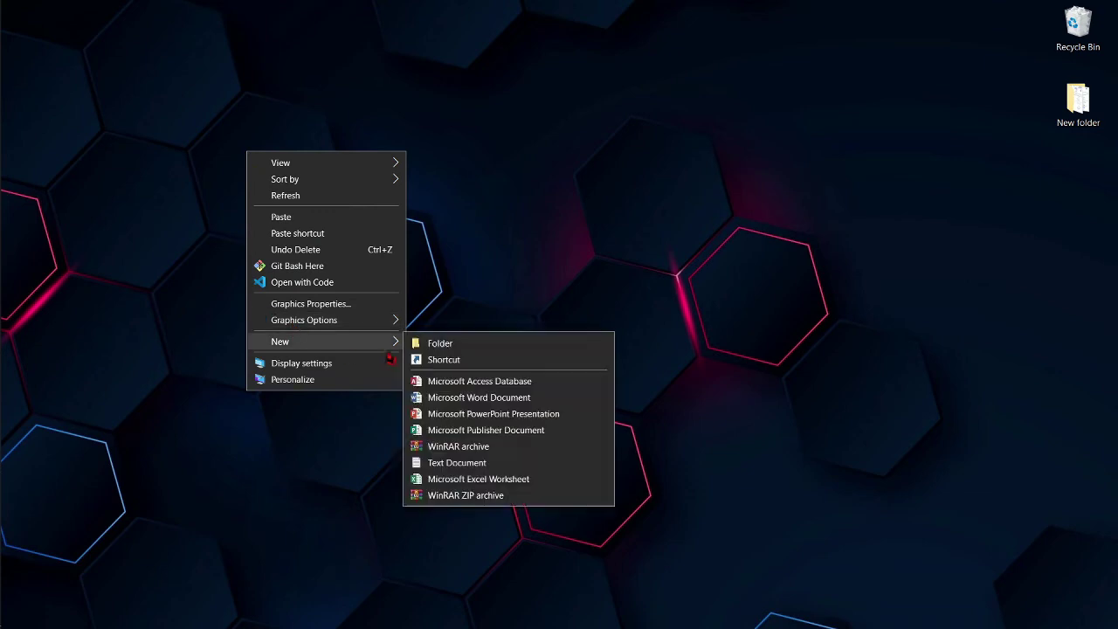
click(472, 347)
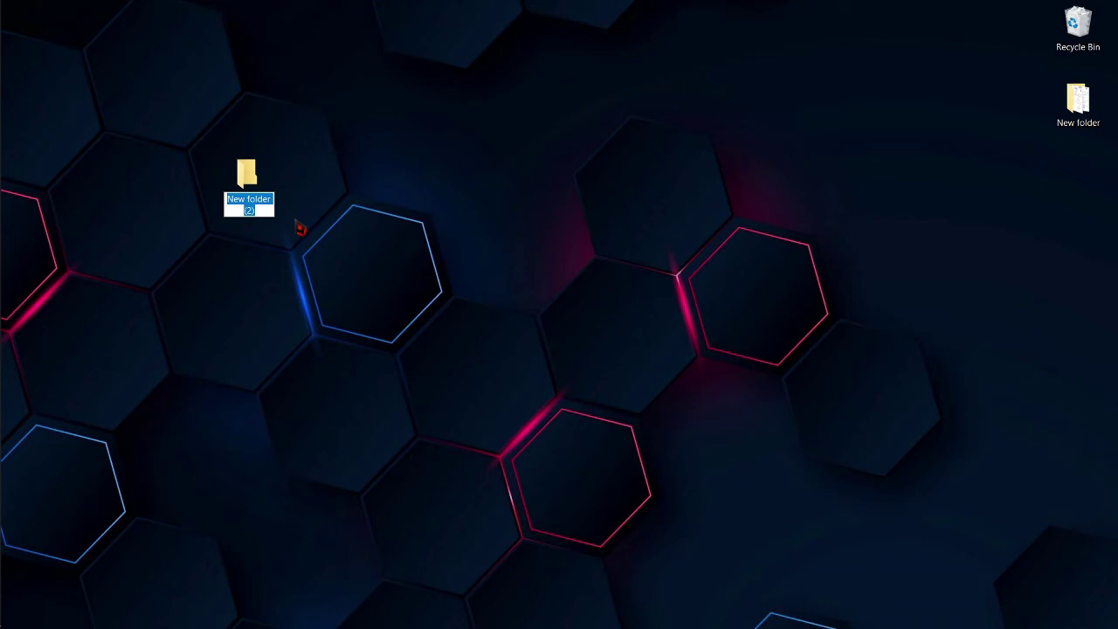
text(photo)
click(271, 222)
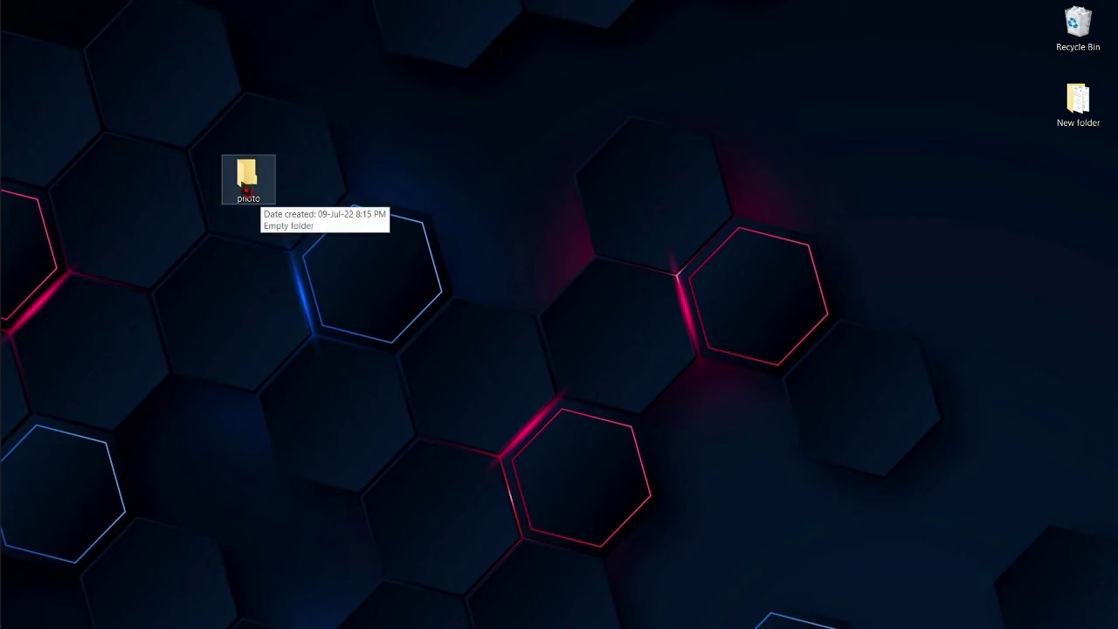
- Open the "photo" folder and create a subfolder named "nature" inside it
double_click(248, 186)
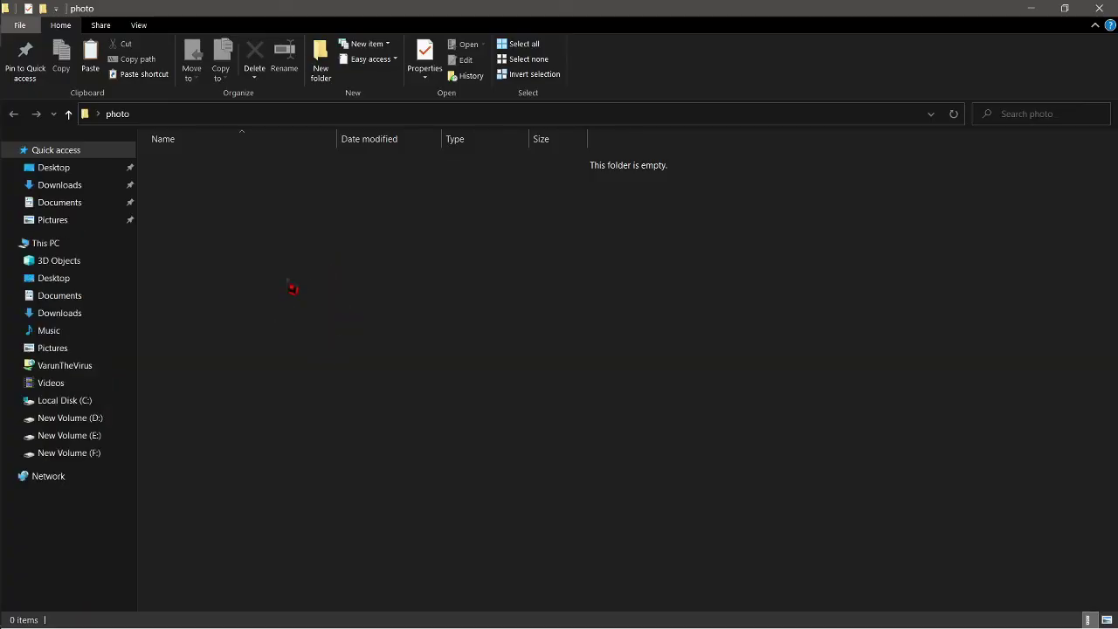
right_click(293, 267)
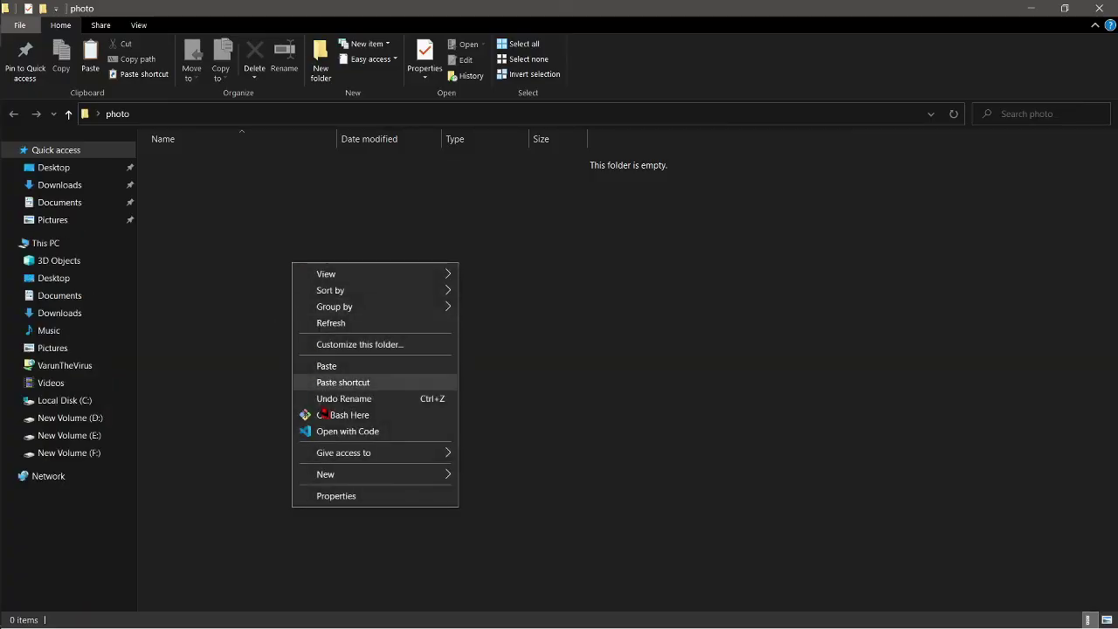
mouse_move(431, 482)
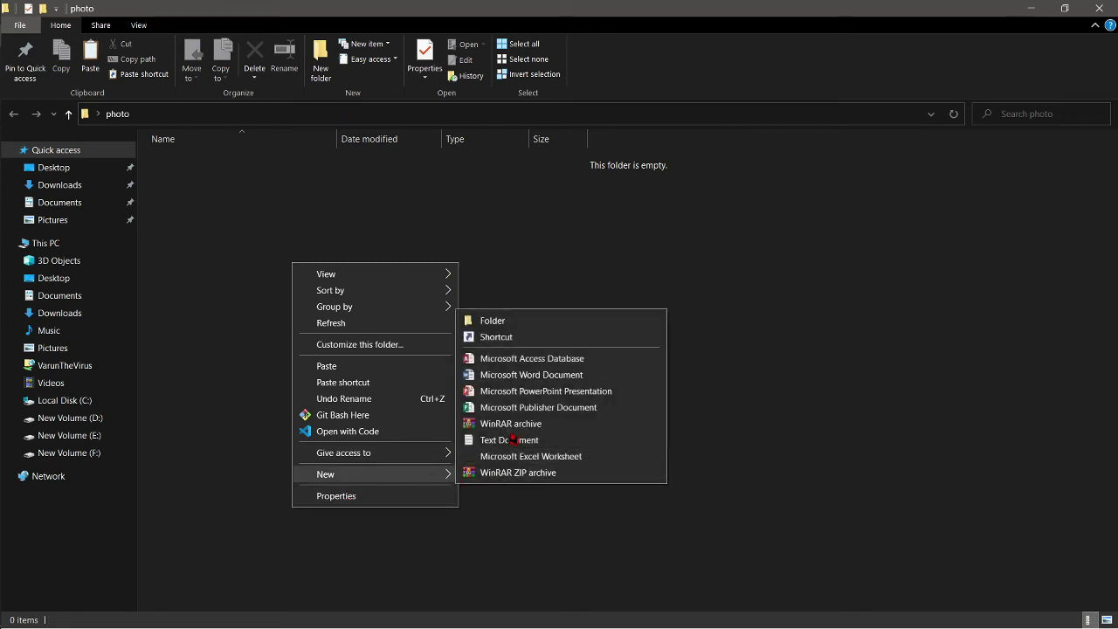
click(513, 323)
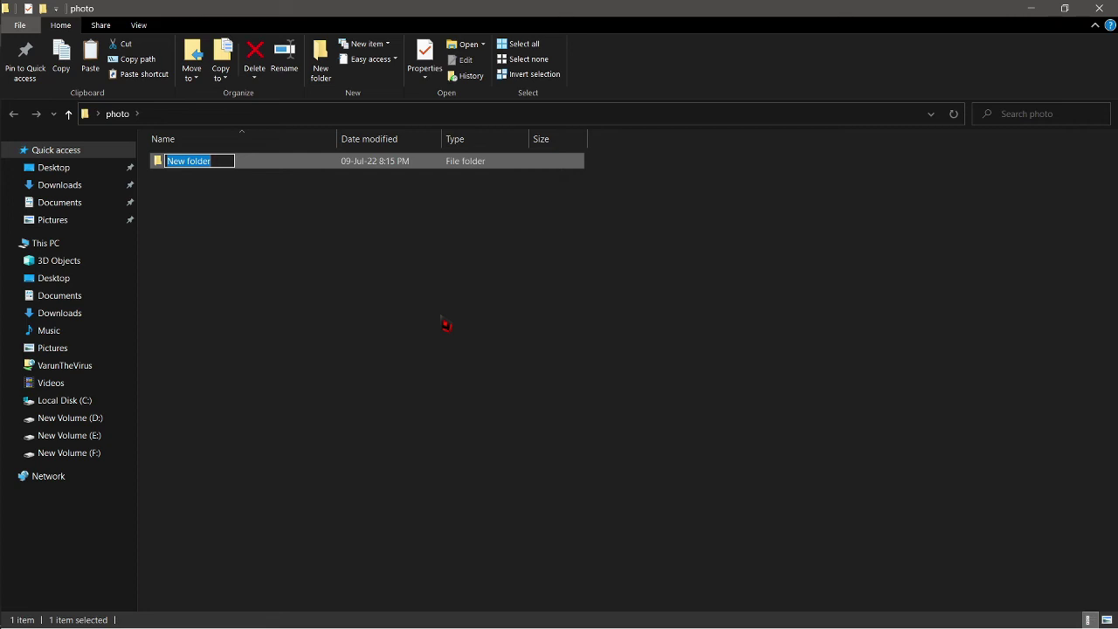
text(p)
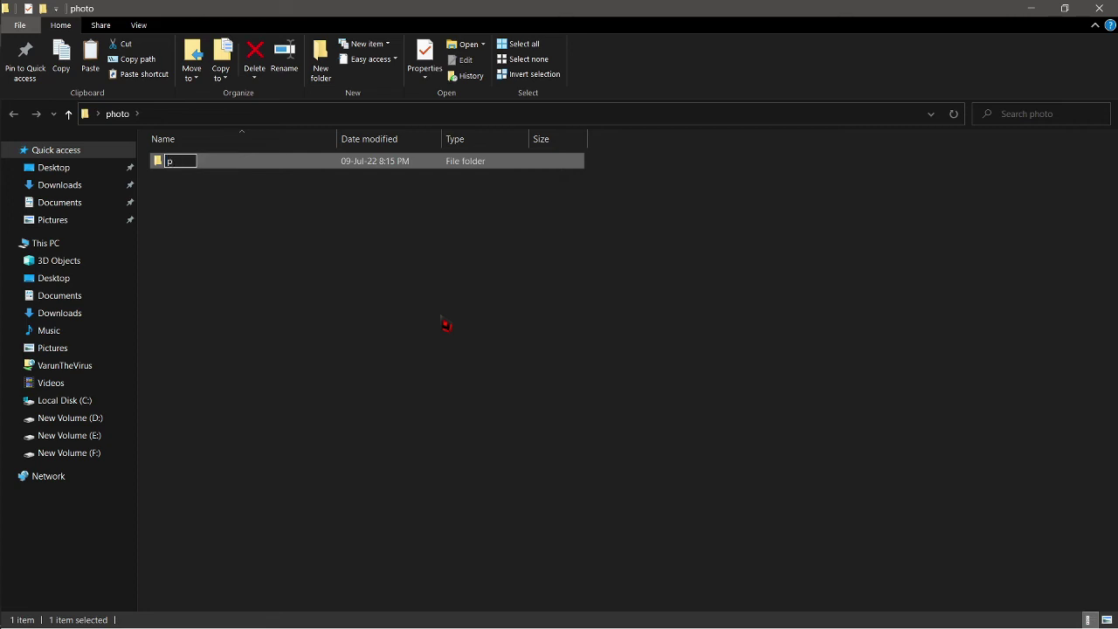
key(BackSpace)
text(nature)
key(Return)
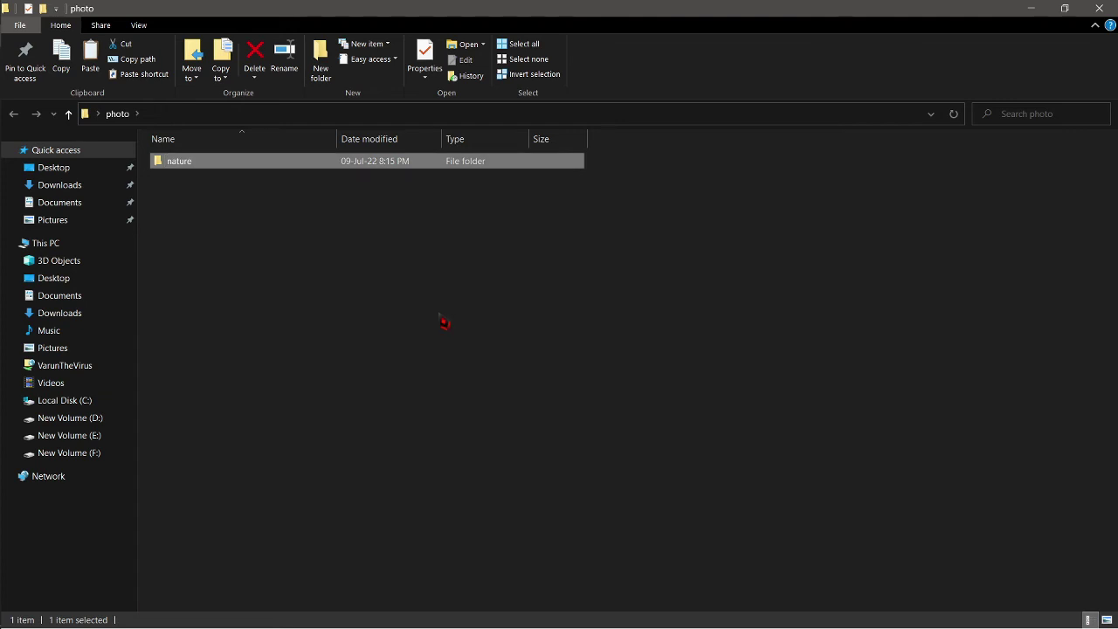
- Create a second subfolder named "flower" inside the "photo" folder
click(327, 288)
right_click(272, 289)
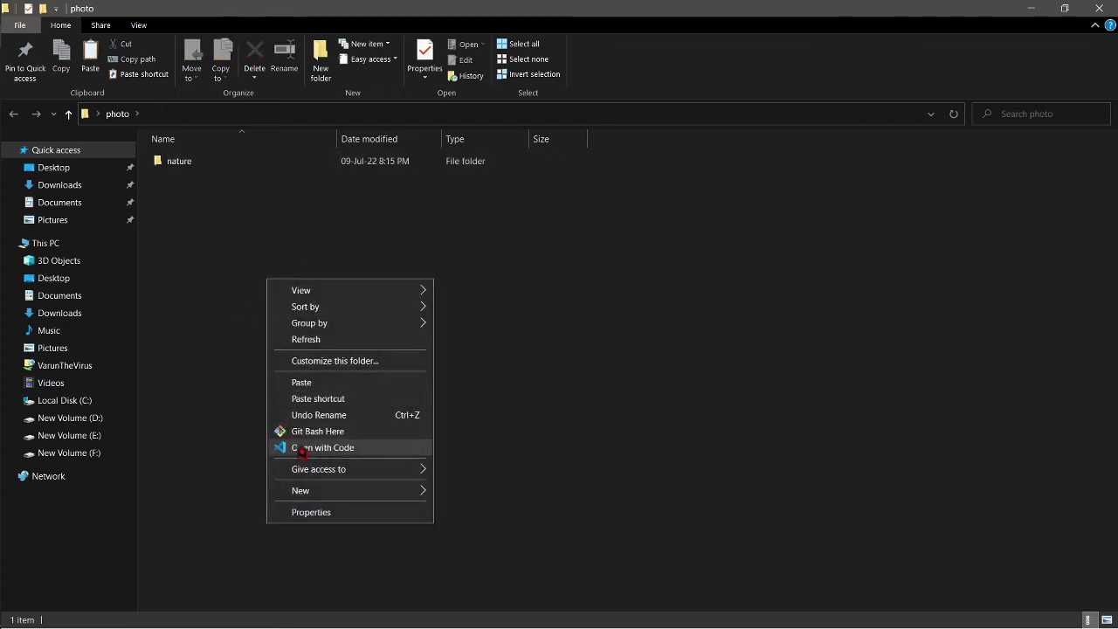
mouse_move(327, 491)
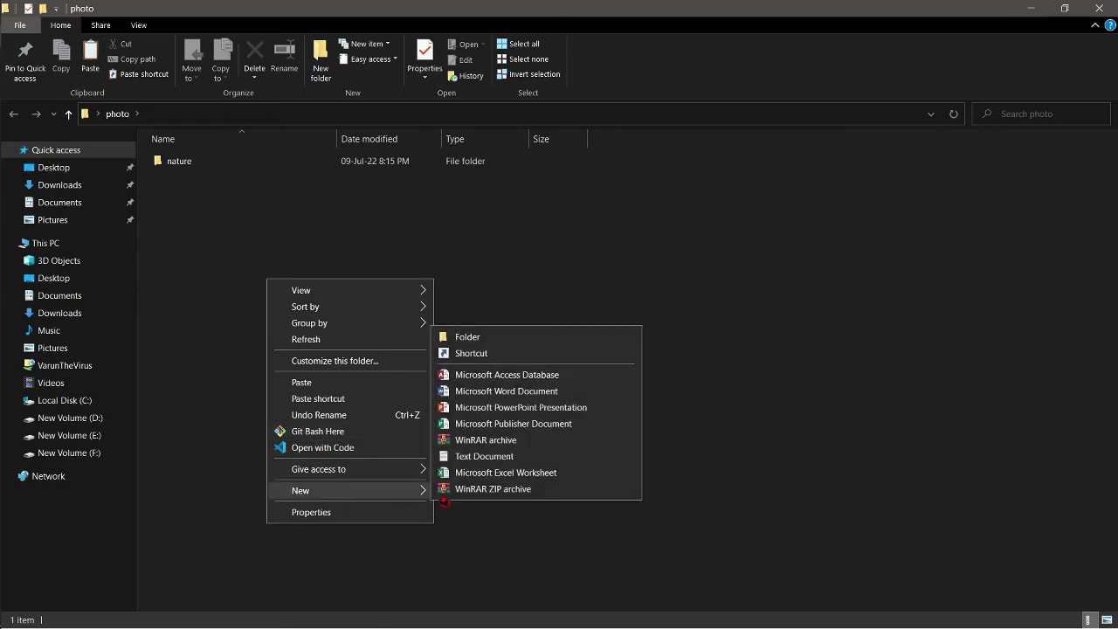
click(478, 343)
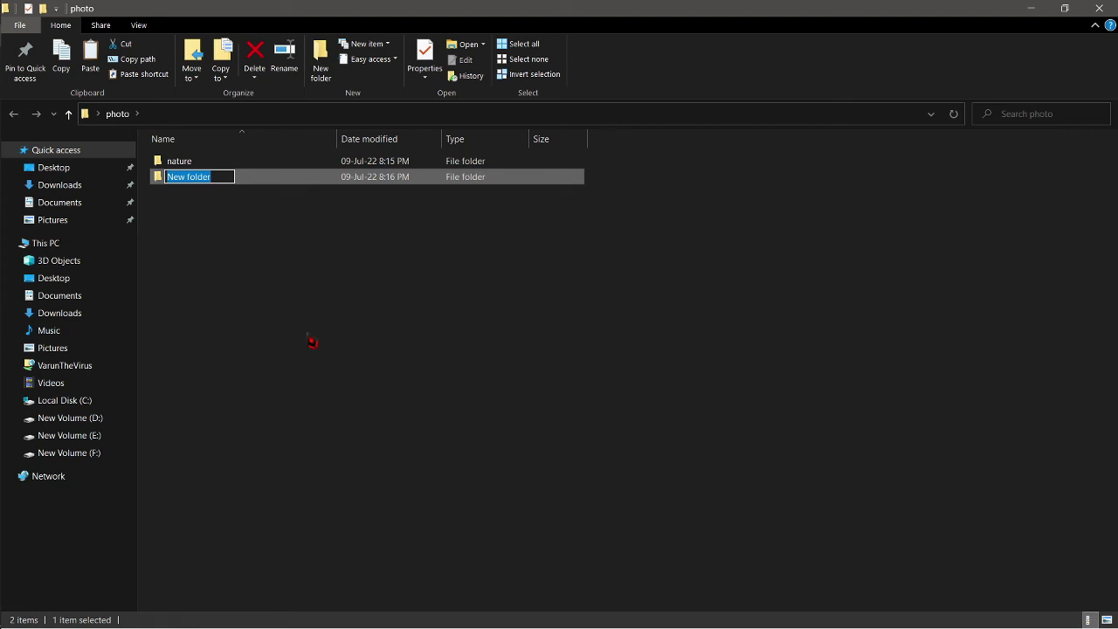
text(flower)
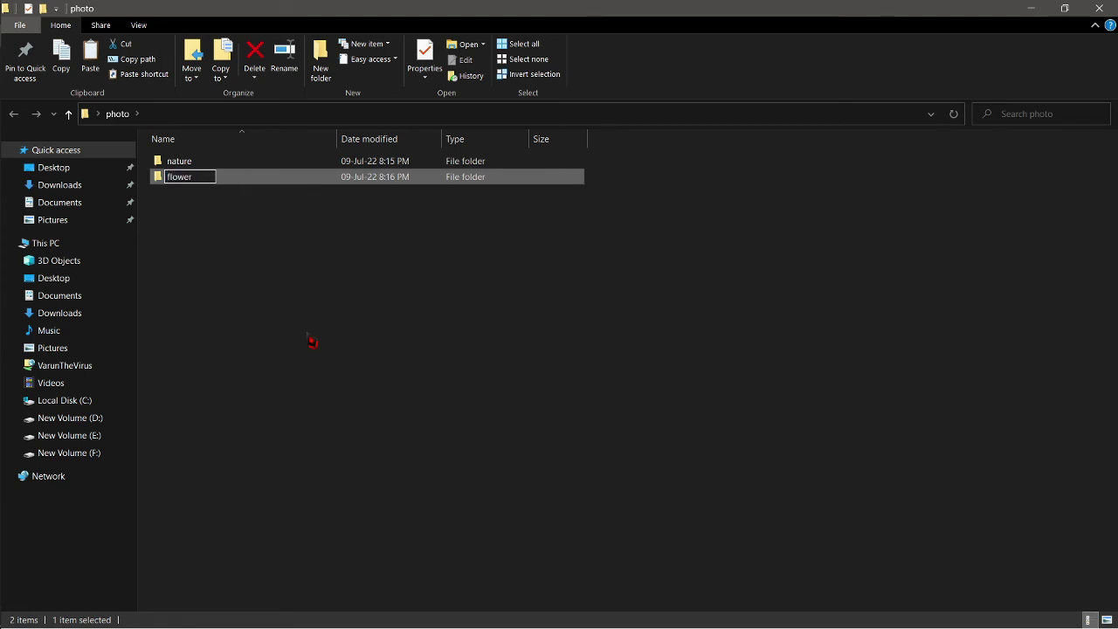
key(Return)
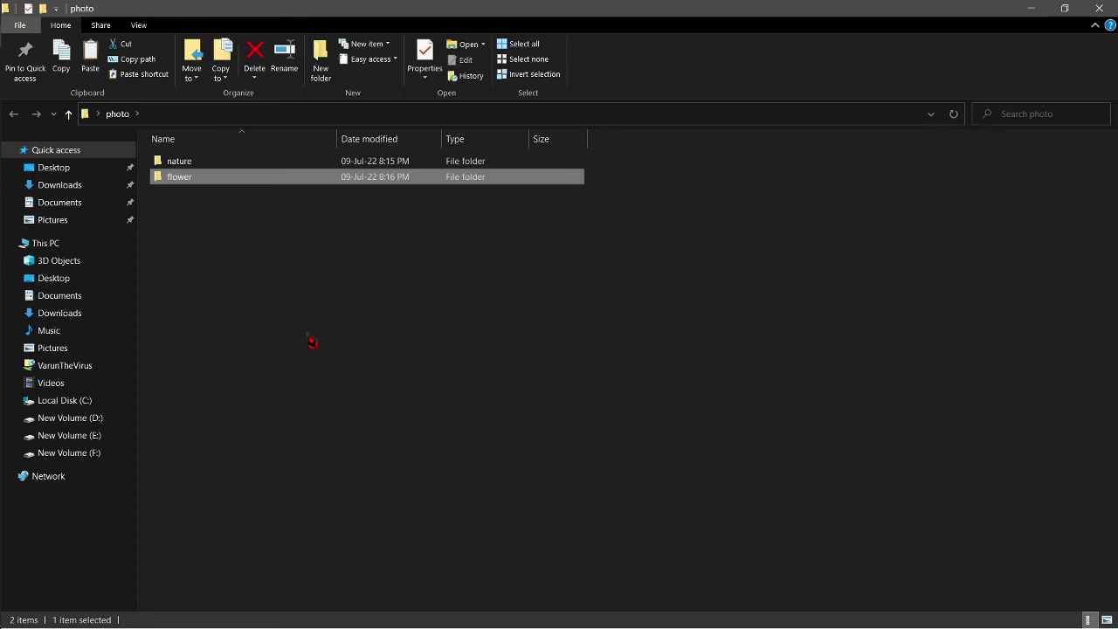
click(308, 337)
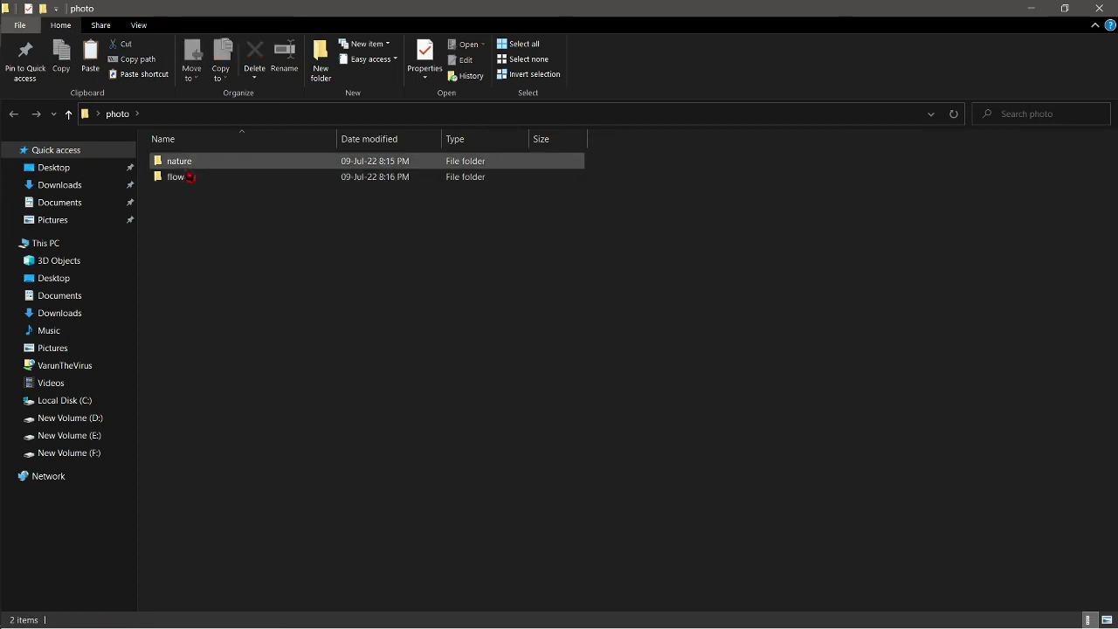
- Create a subfolder with the default name inside the "nature" folder, and return to the "photo" folder
double_click(198, 166)
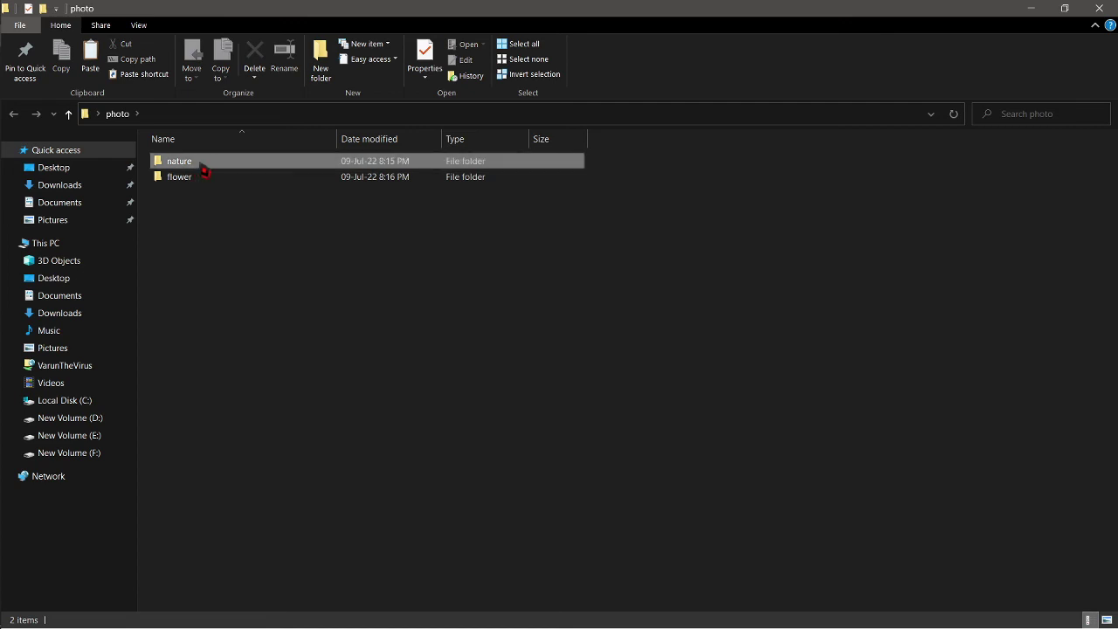
right_click(293, 278)
mouse_move(428, 489)
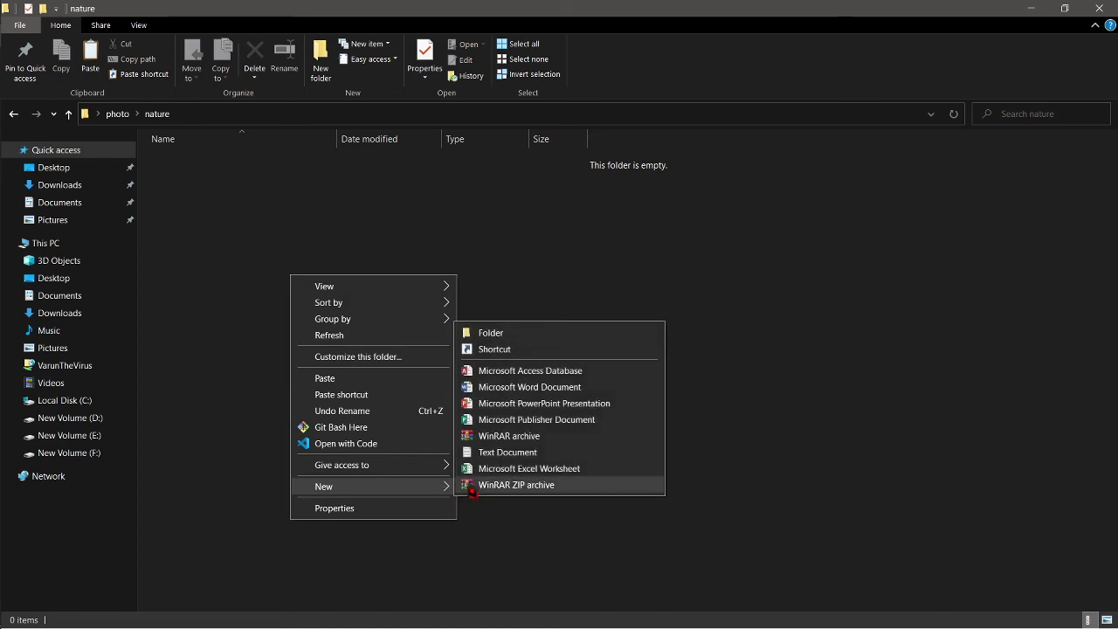
click(498, 335)
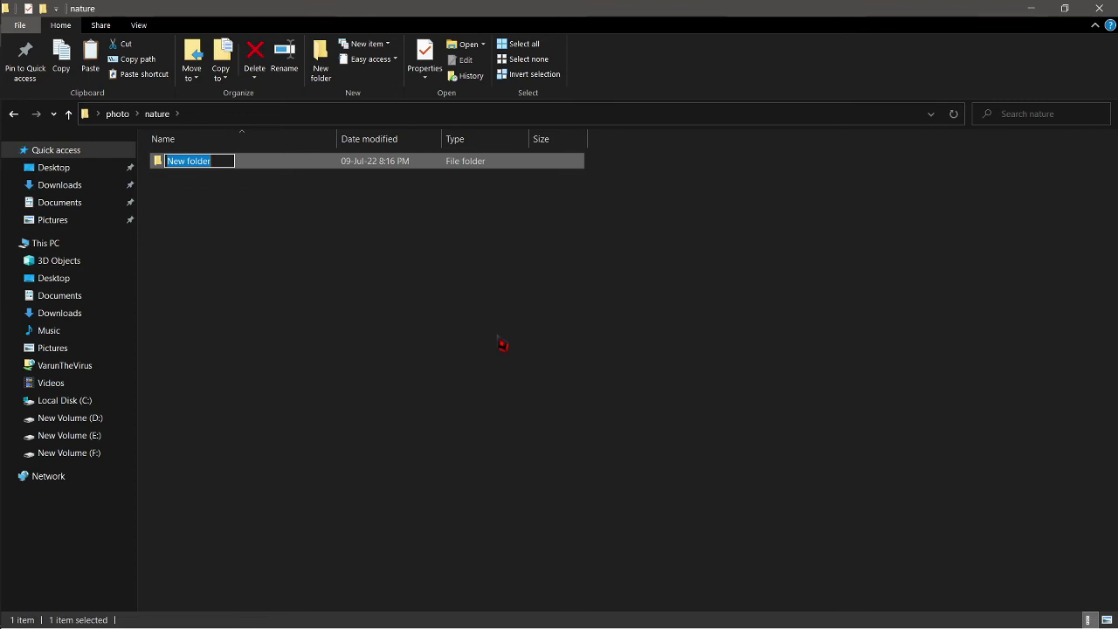
key(Return)
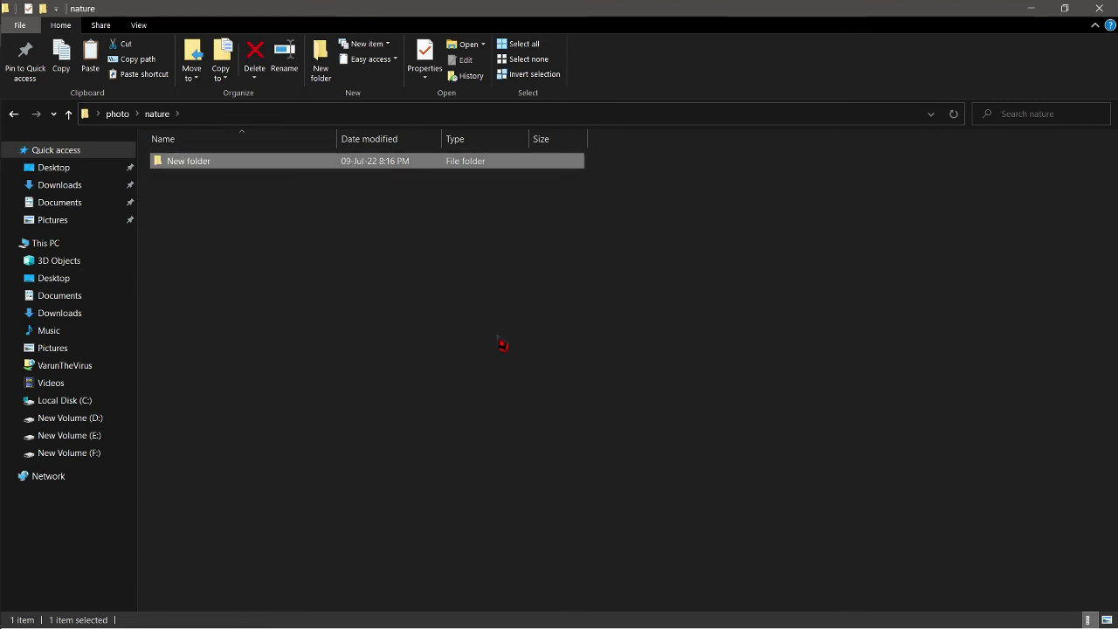
key(alt+Up)
click(436, 330)
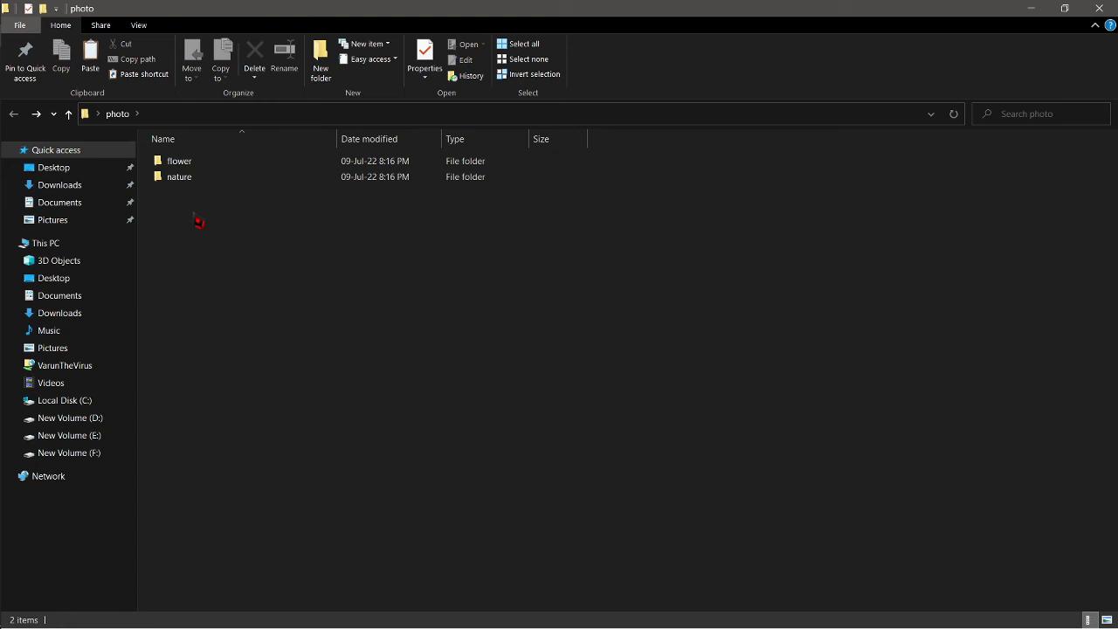
- Move football.jpg from the Pictures folder into the desktop folder "photo" by cutting and pasting it
click(56, 350)
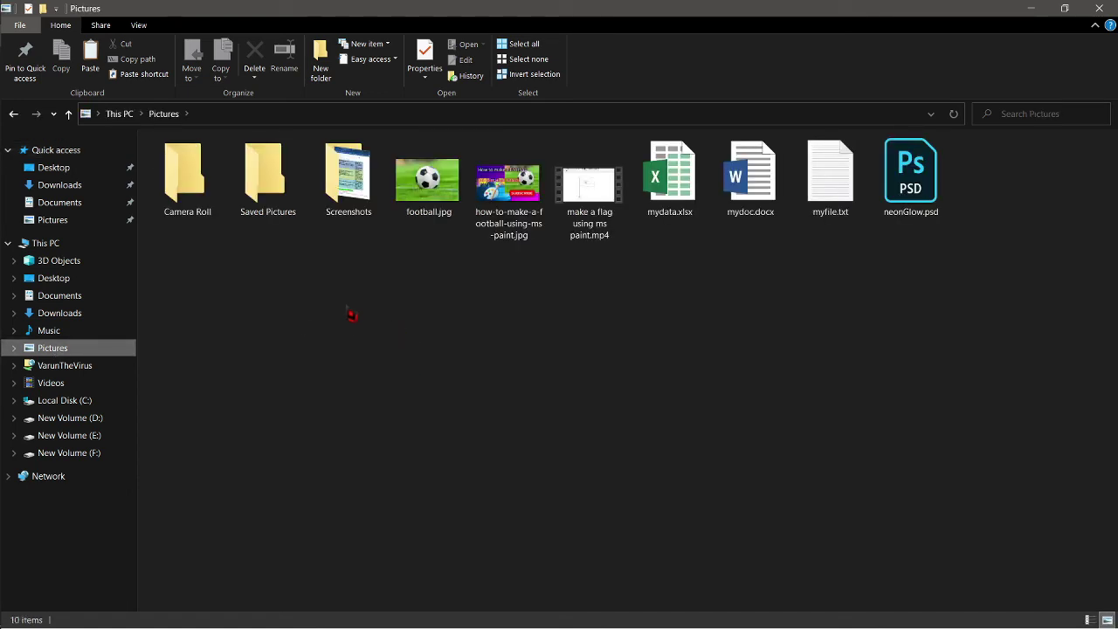
mouse_move(429, 194)
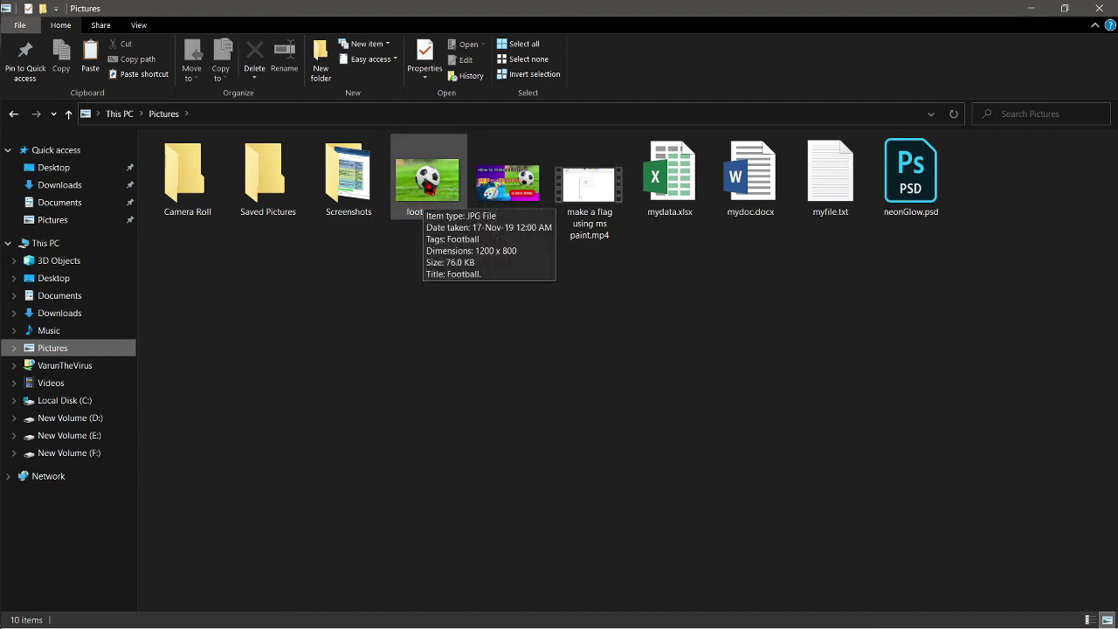
right_click(428, 194)
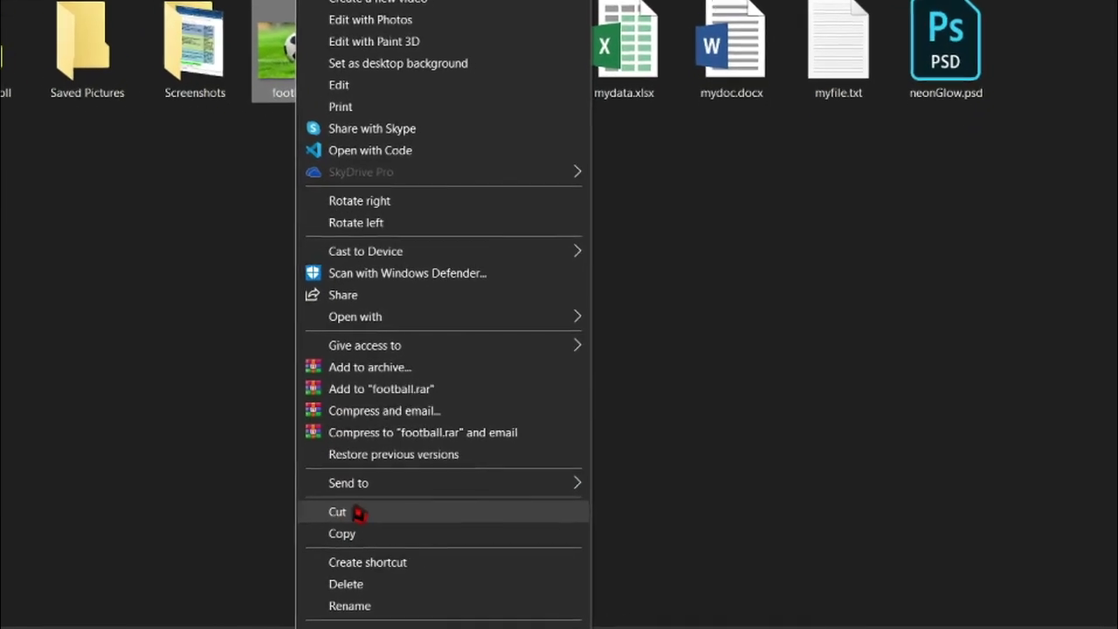
click(339, 514)
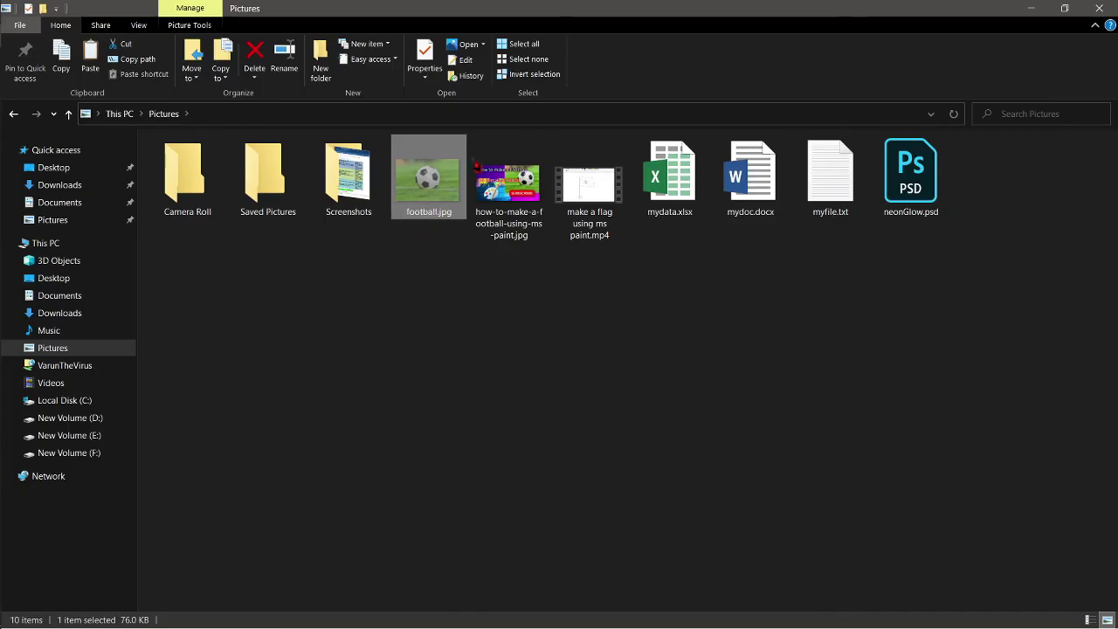
click(1032, 9)
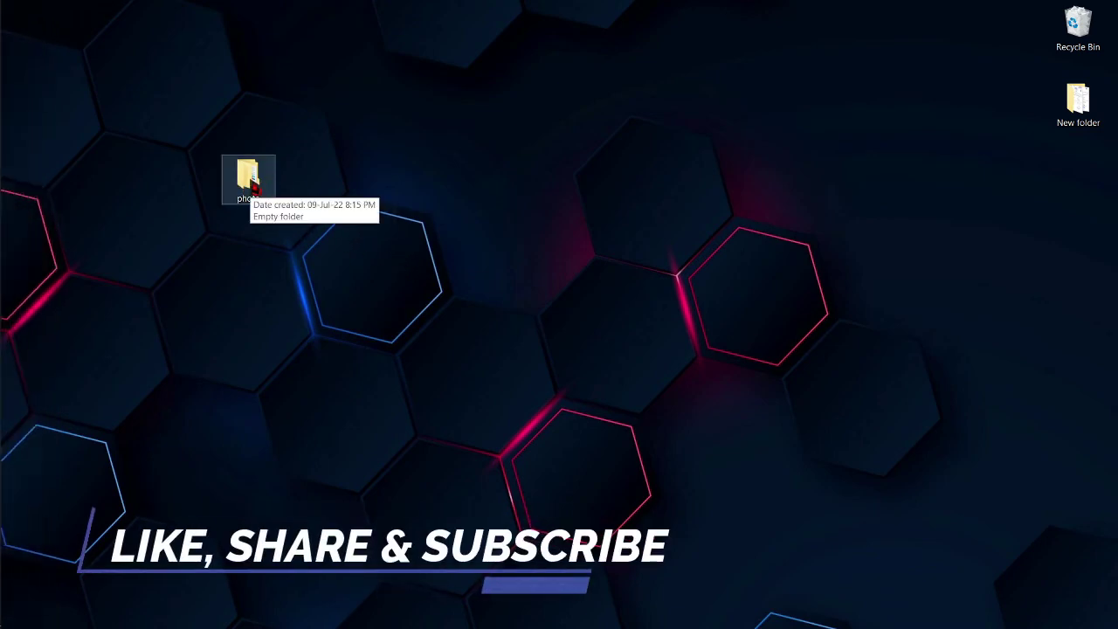
double_click(246, 181)
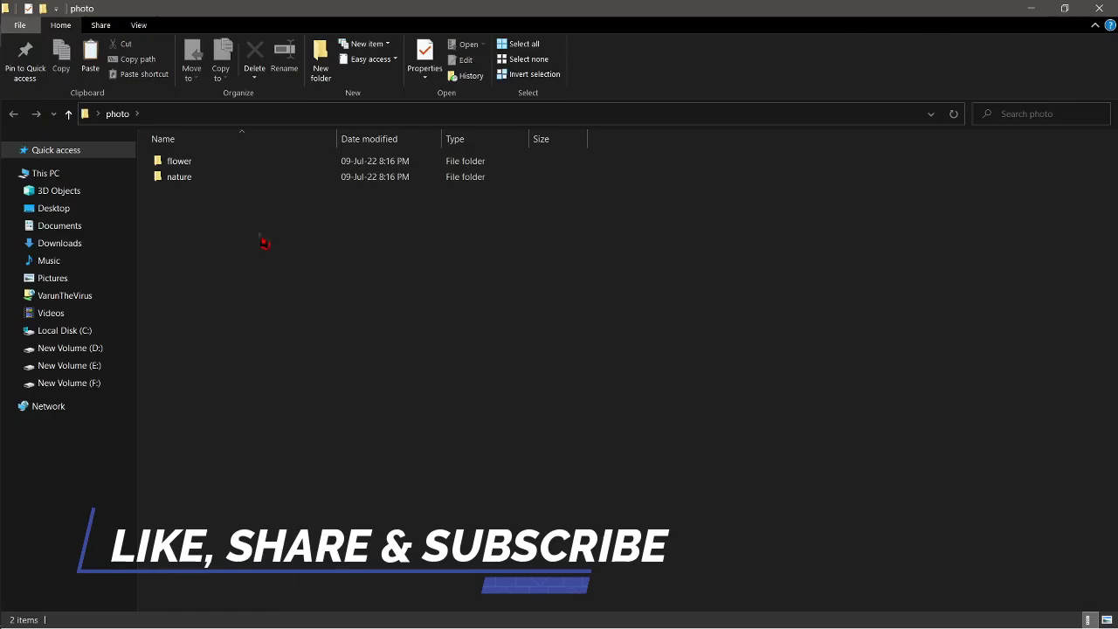
right_click(225, 271)
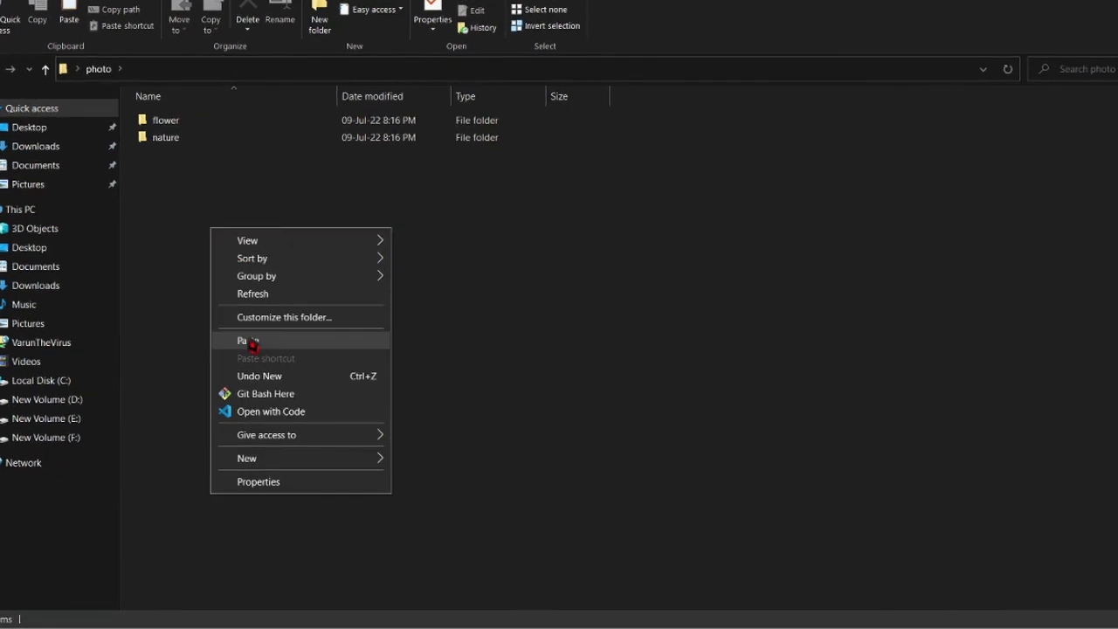
click(243, 299)
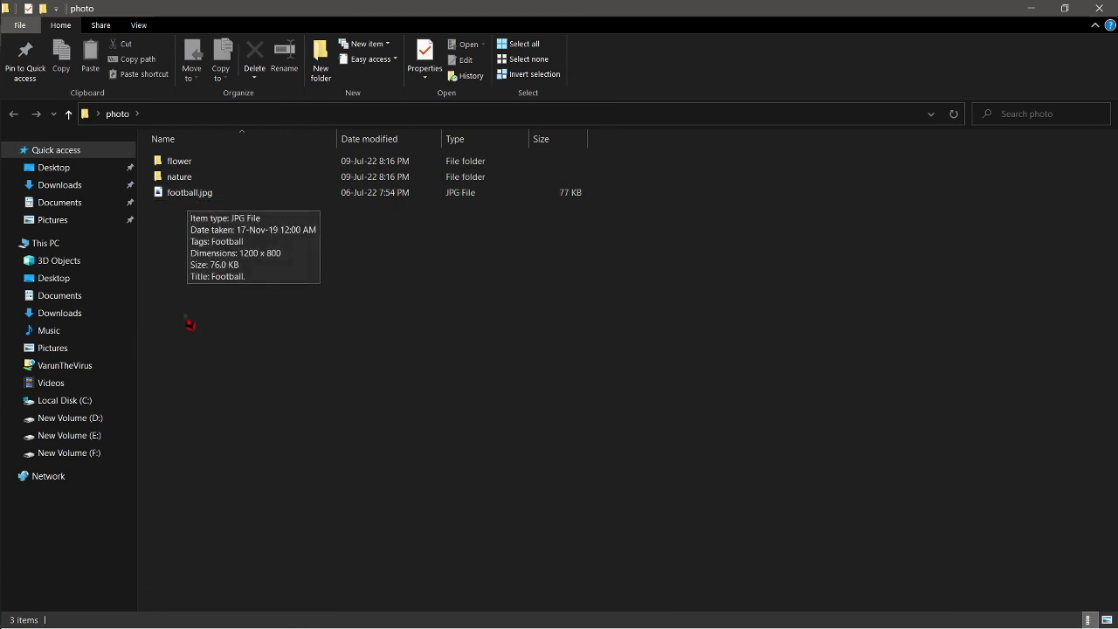
- Copy how-to-make-a-football-using-ms-paint.jpg from the Pictures folder and paste it into the desktop folder "photo"
click(84, 354)
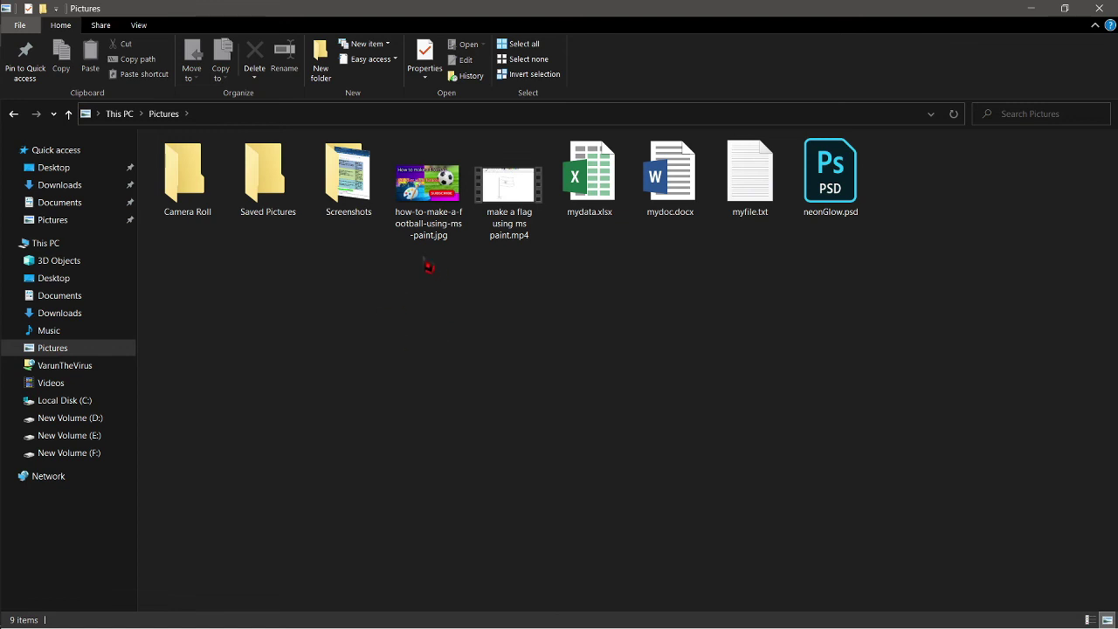
right_click(426, 195)
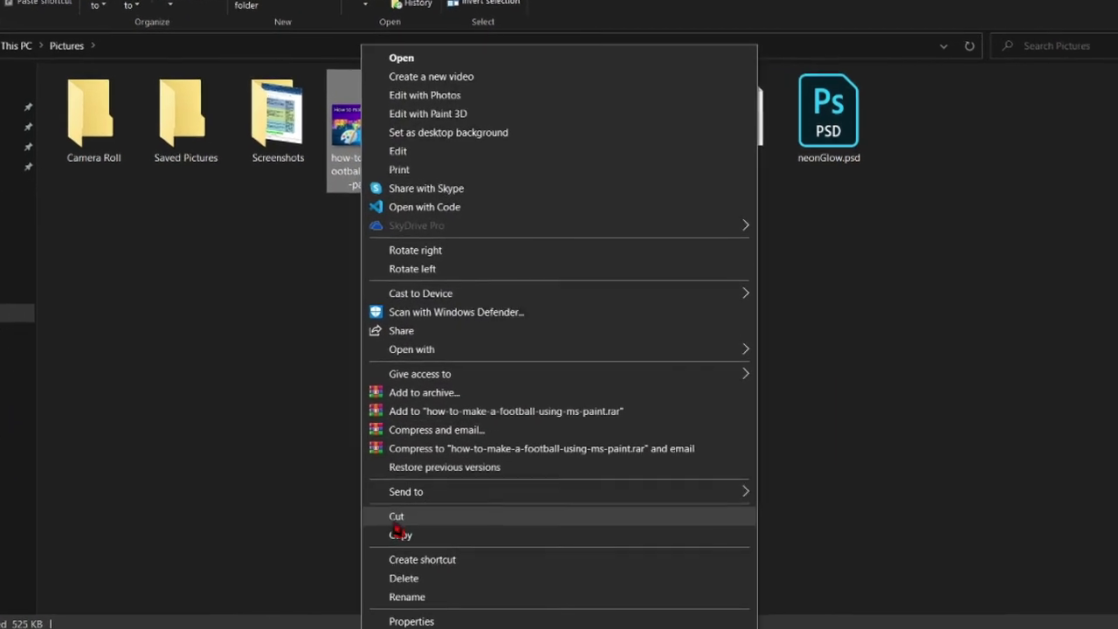
click(457, 542)
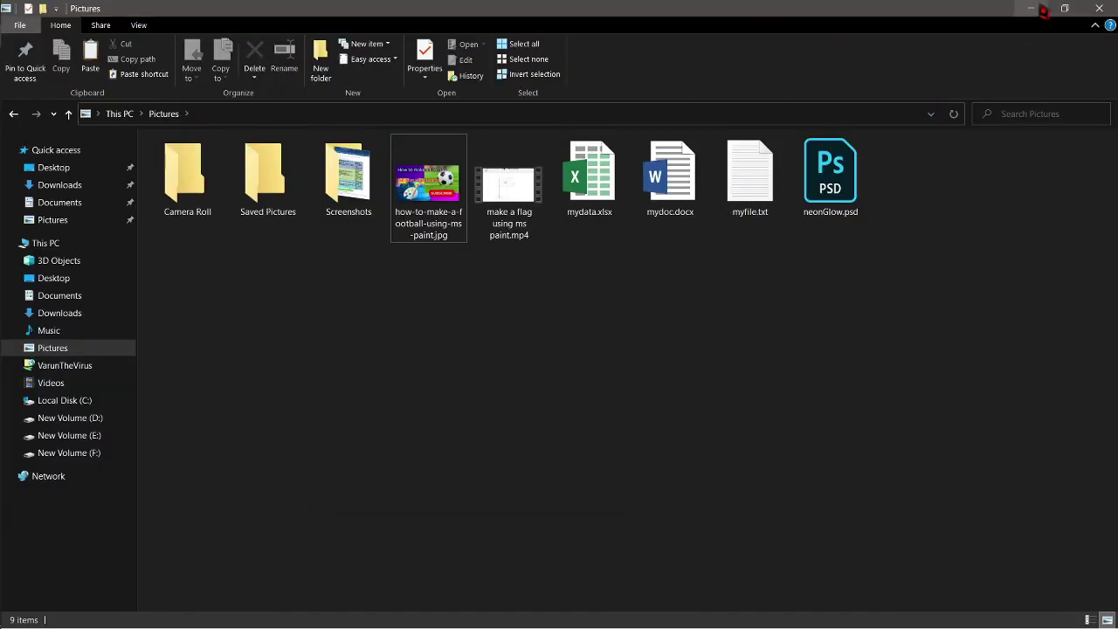
click(1031, 7)
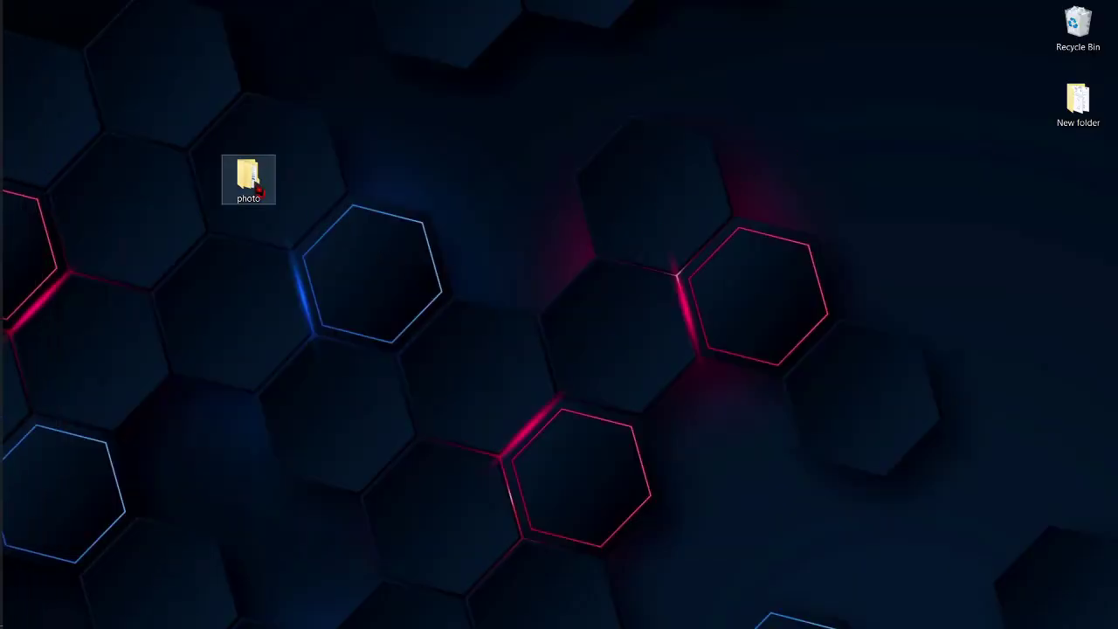
double_click(248, 176)
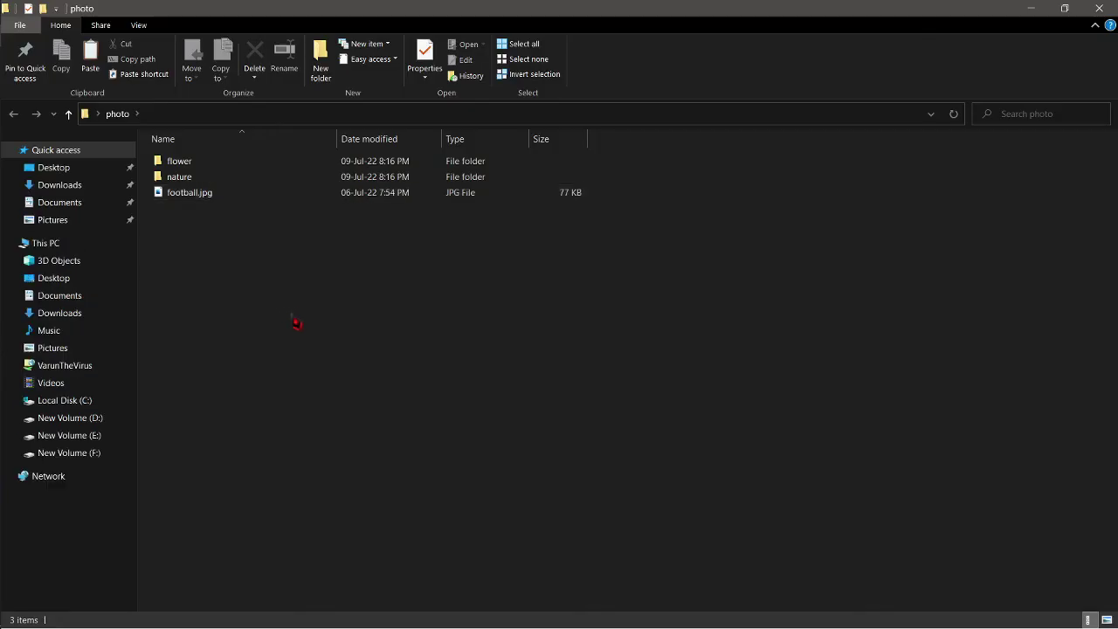
right_click(243, 281)
click(265, 386)
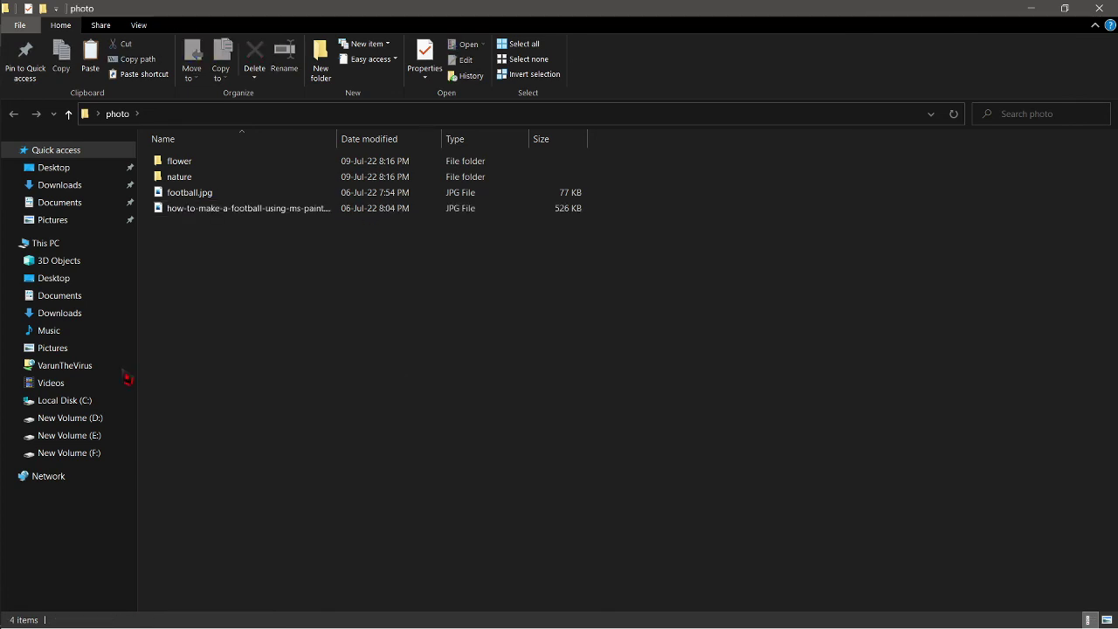
- Copy mydata.xlsx, mydoc.docx and myfile.txt together from the Pictures folder, and minimize the window to return to the desktop
click(66, 352)
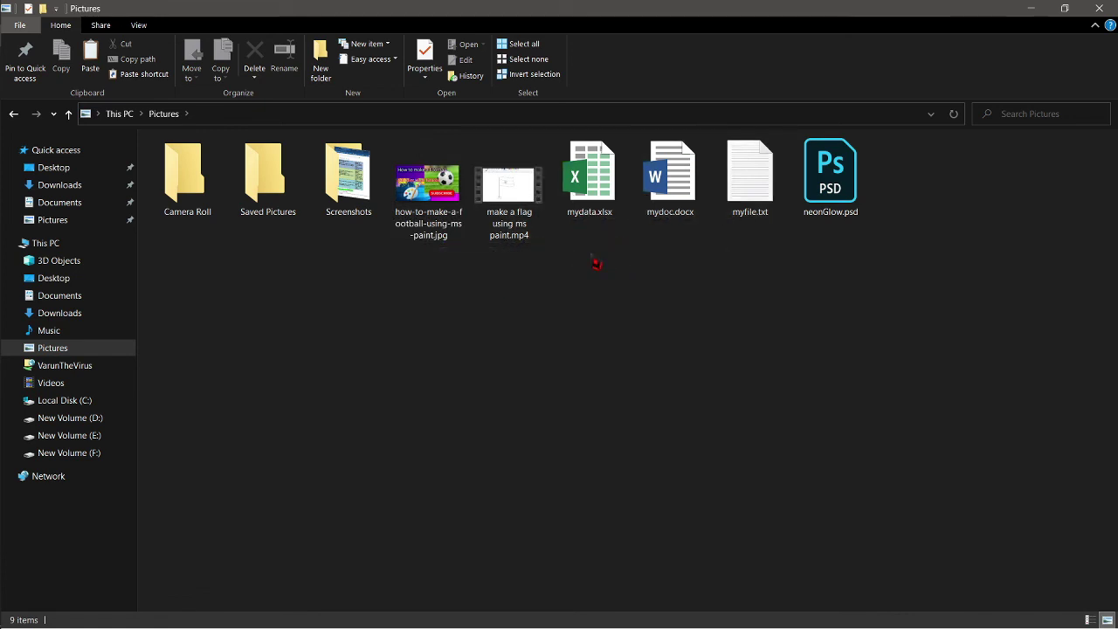
drag(591, 260, 742, 186)
right_click(740, 186)
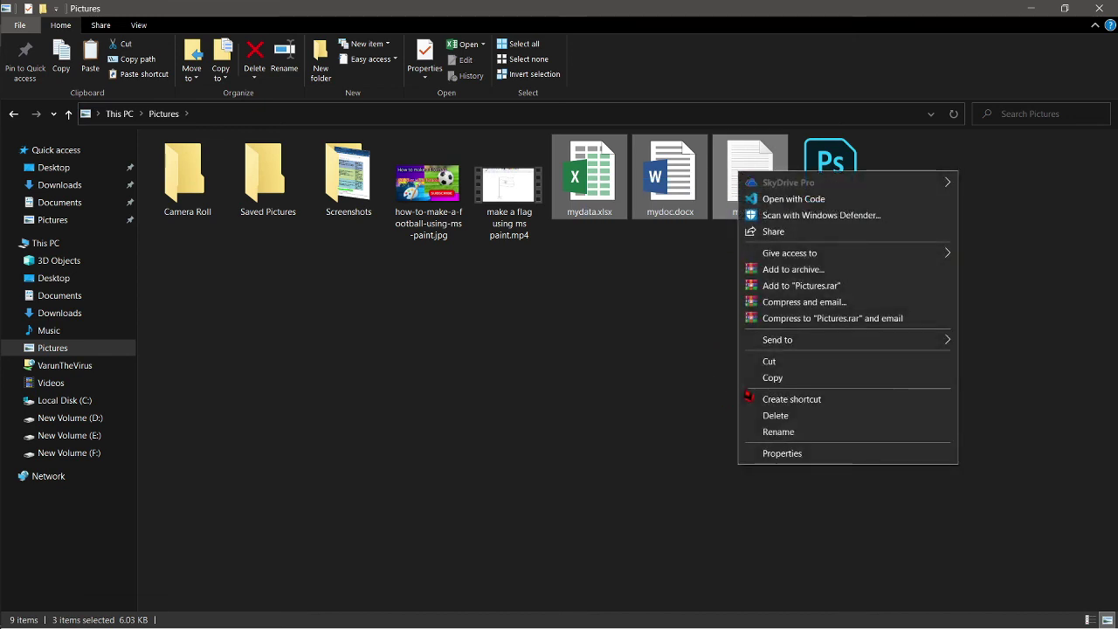
click(767, 383)
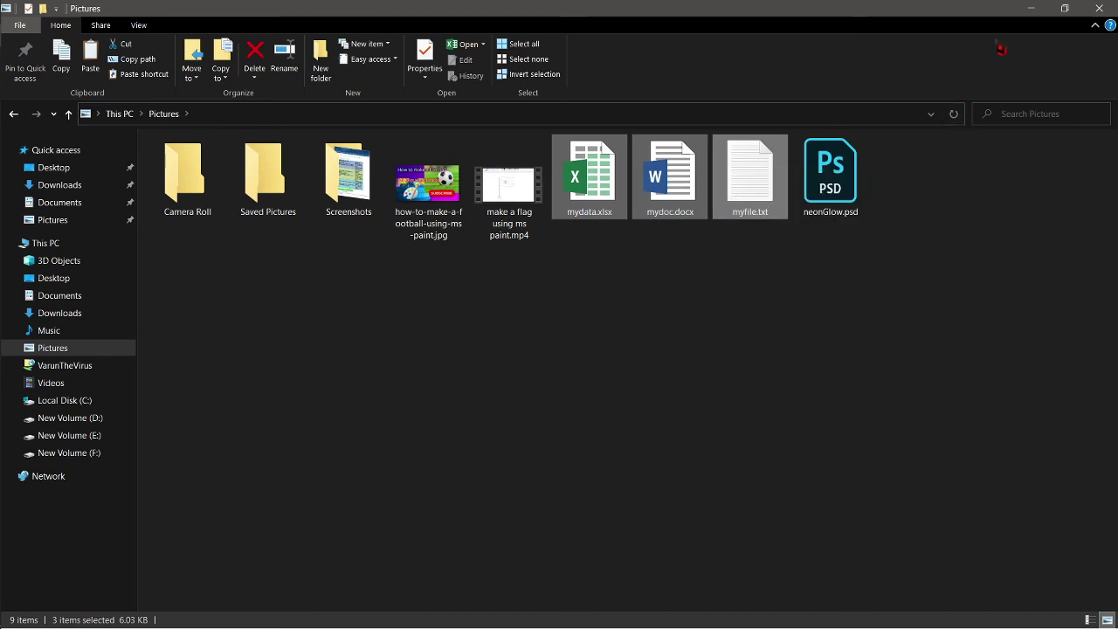
click(1031, 11)
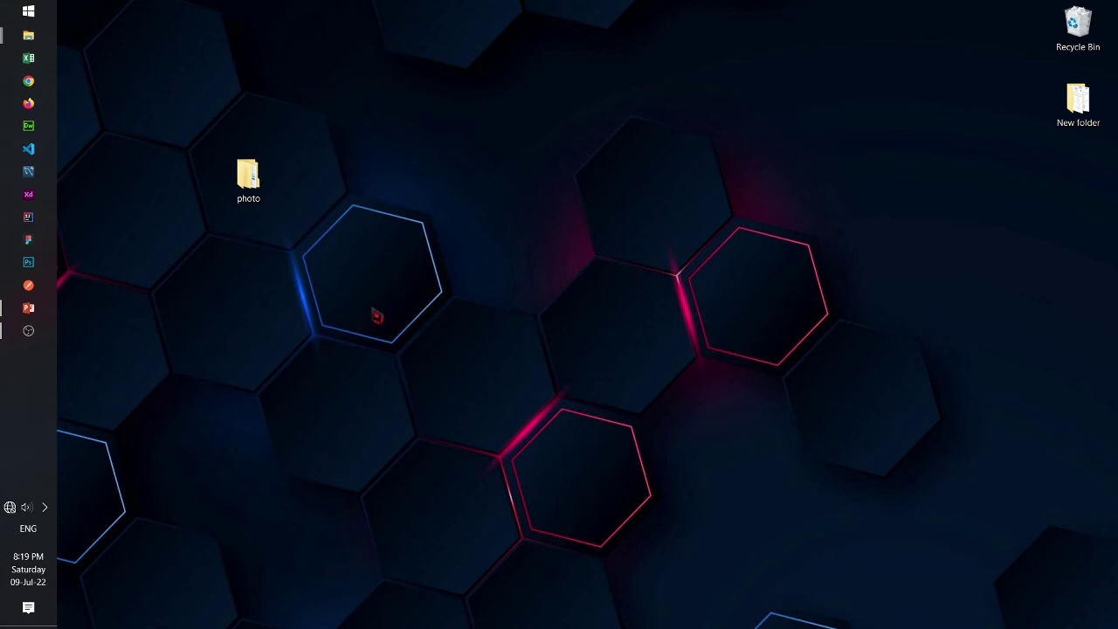
- Create a new folder named "my docs" on the desktop
right_click(432, 147)
mouse_move(535, 337)
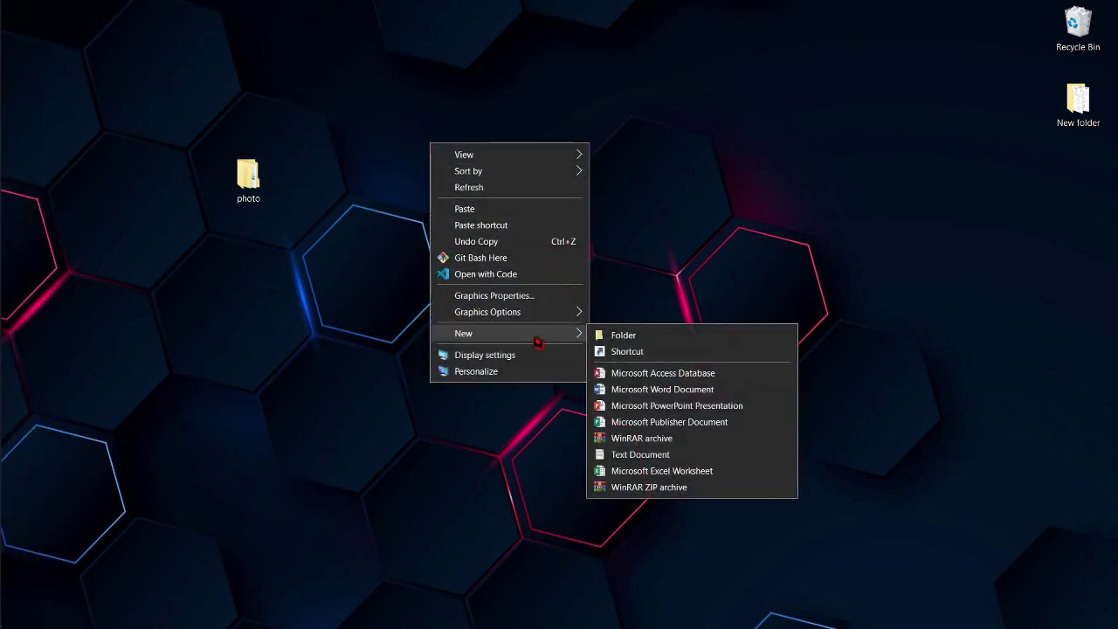
click(611, 336)
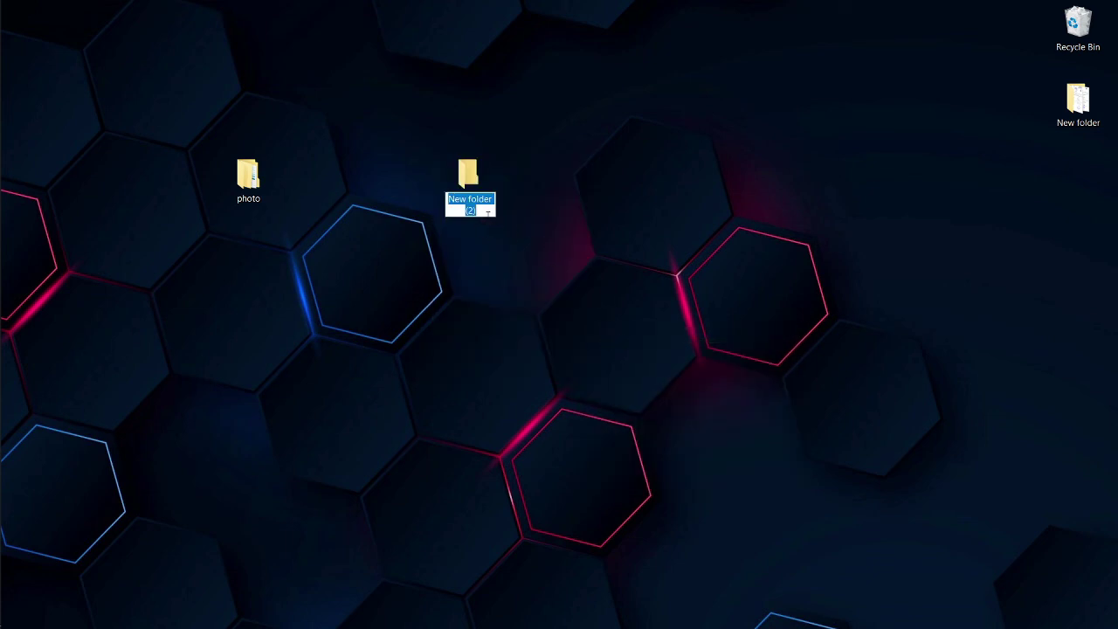
text(my docs)
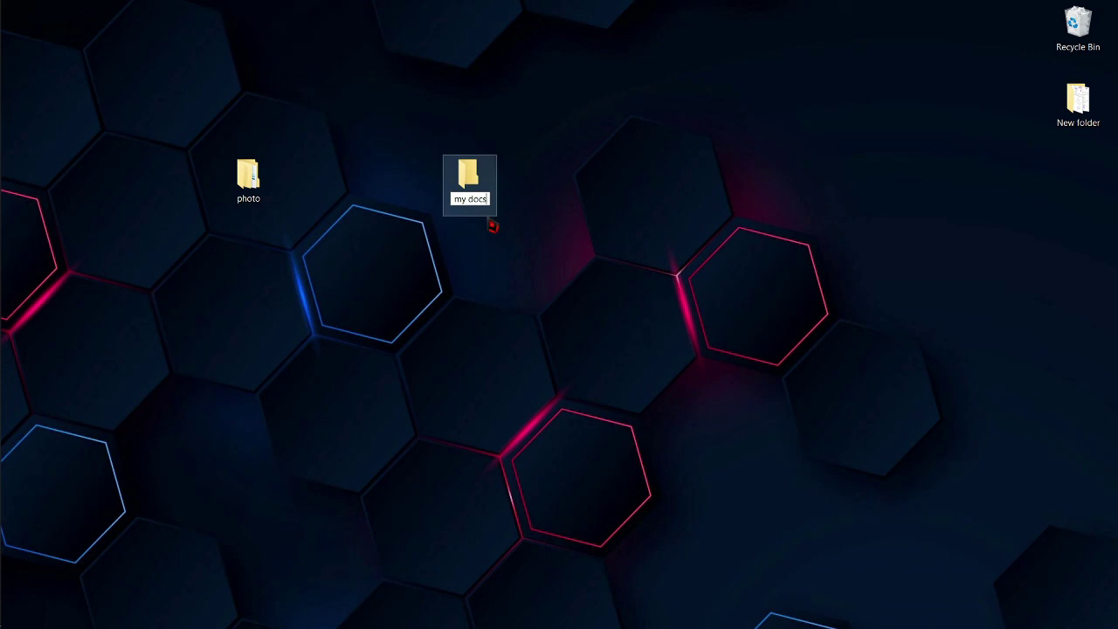
key(Return)
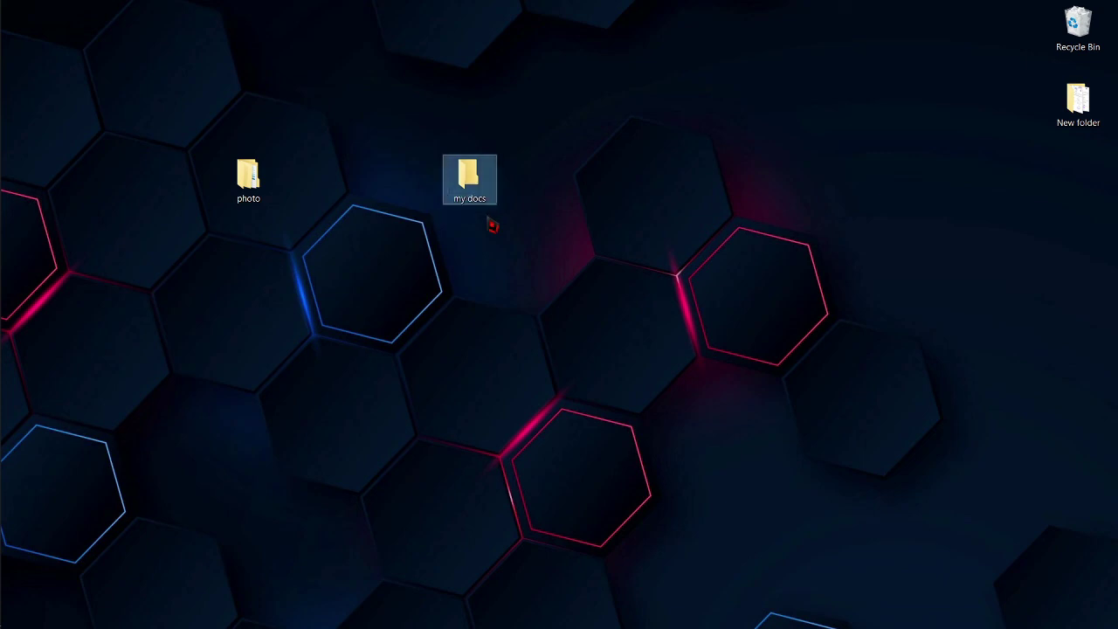
- Open the "my docs" folder and paste the three copied files into it
double_click(468, 178)
right_click(374, 274)
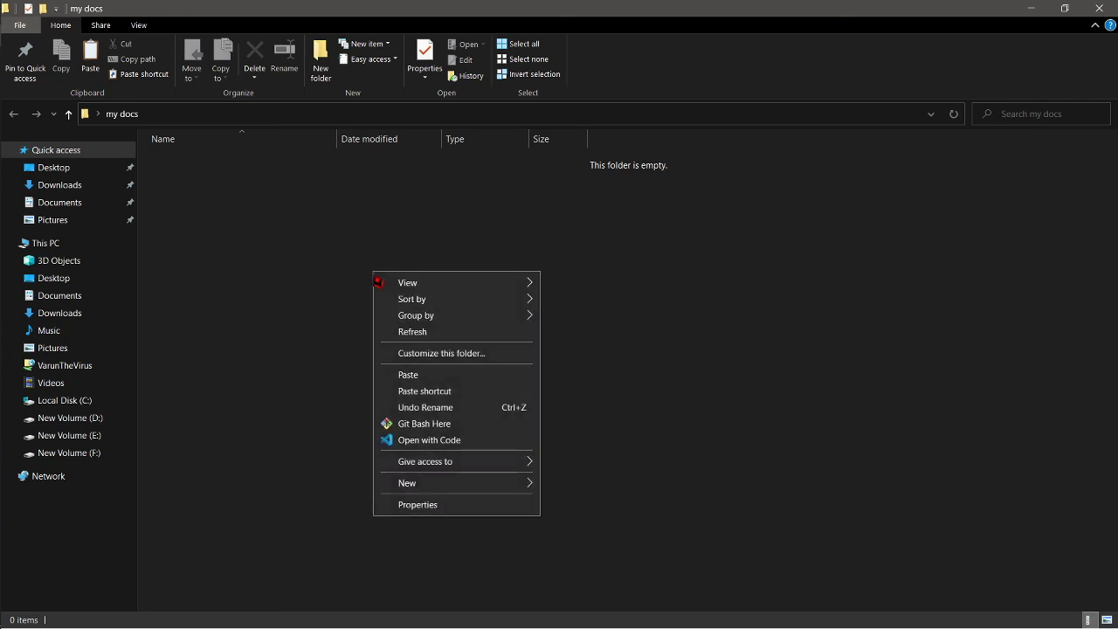
click(408, 383)
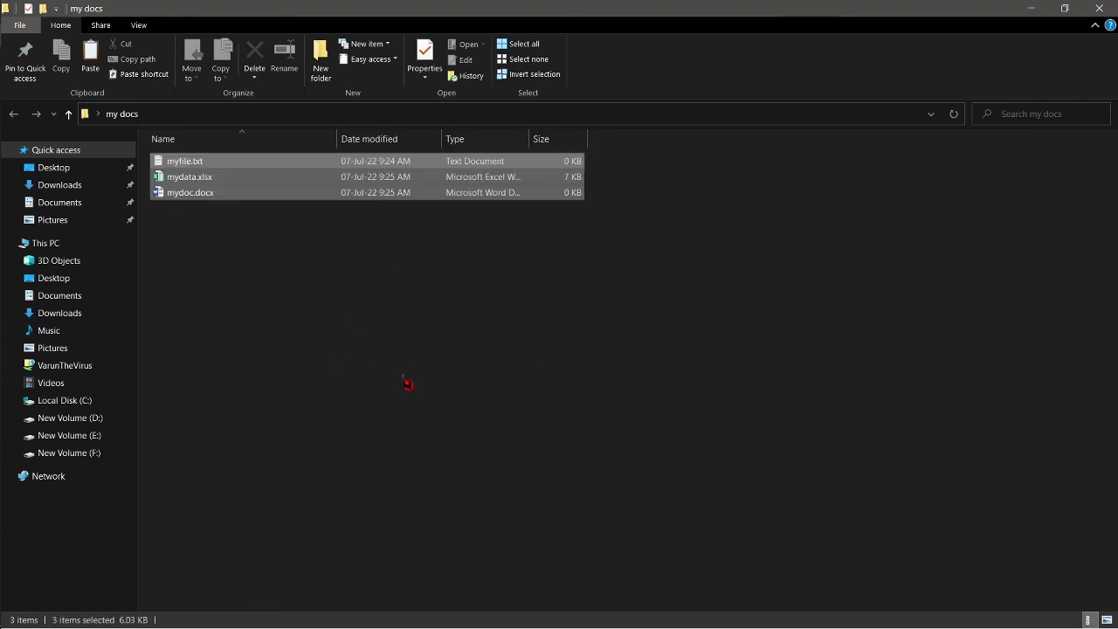
- Switch from "my docs" to the desktop folder "photo" and hide its "flower" subfolder
click(382, 369)
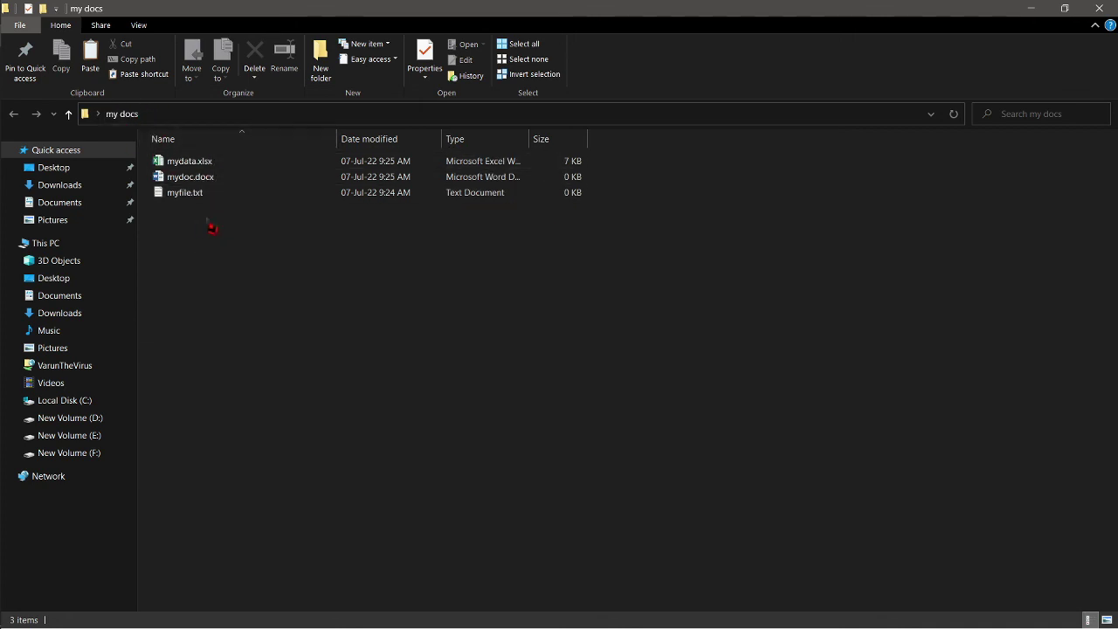
click(52, 348)
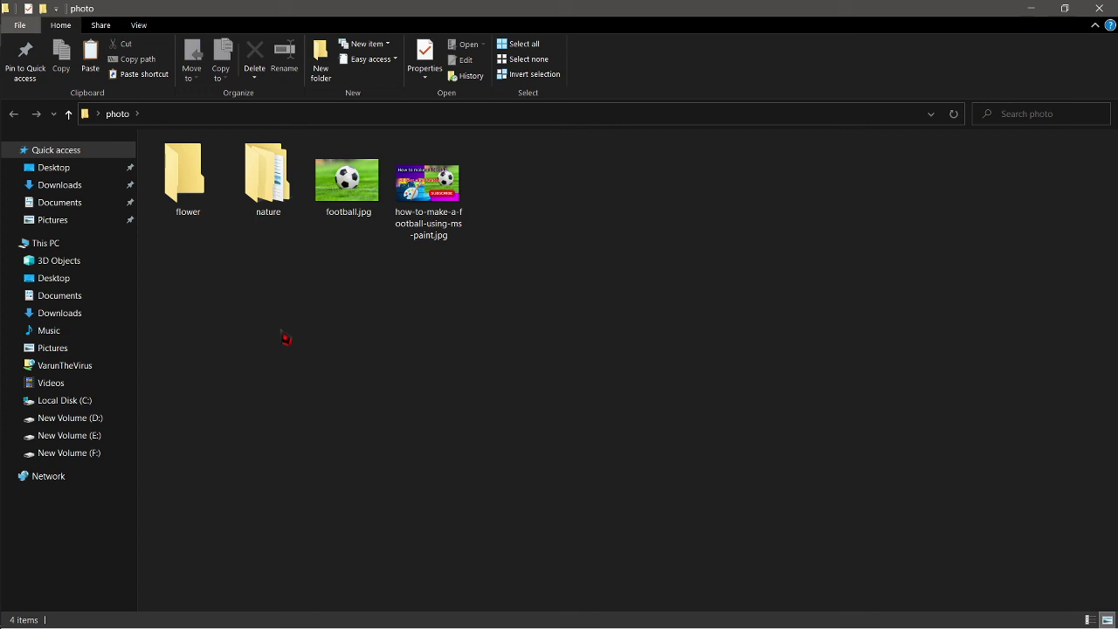
click(188, 189)
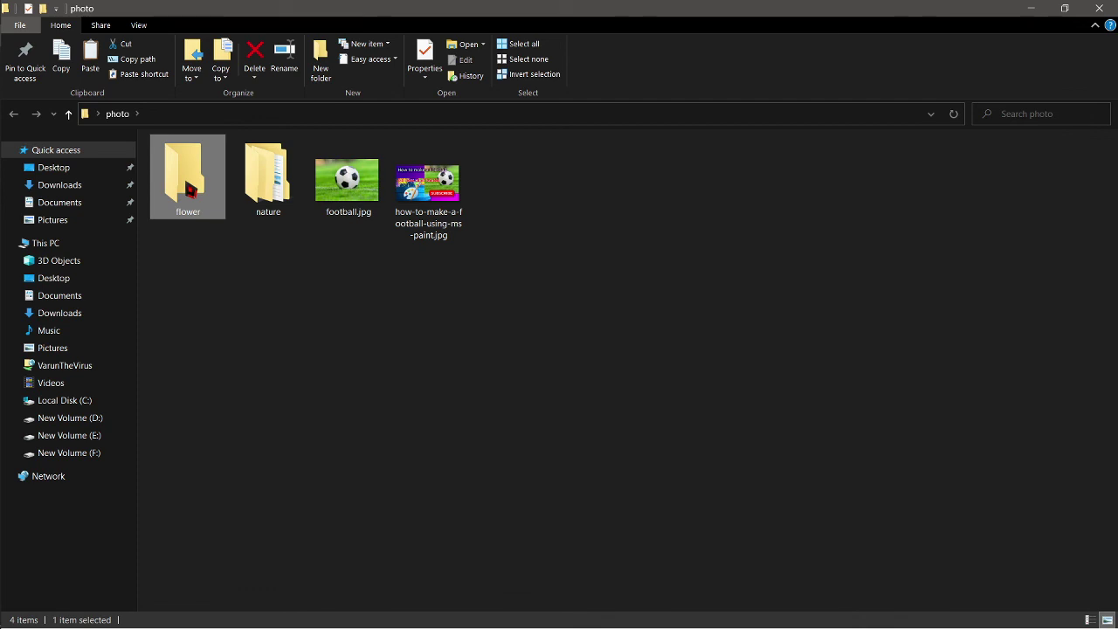
click(214, 280)
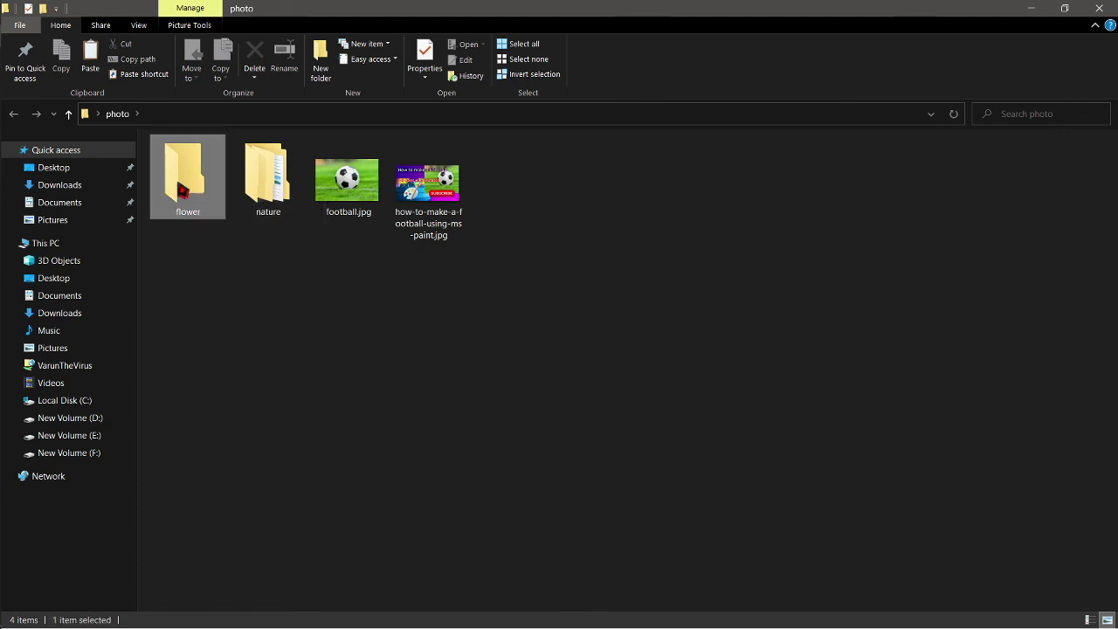
click(142, 27)
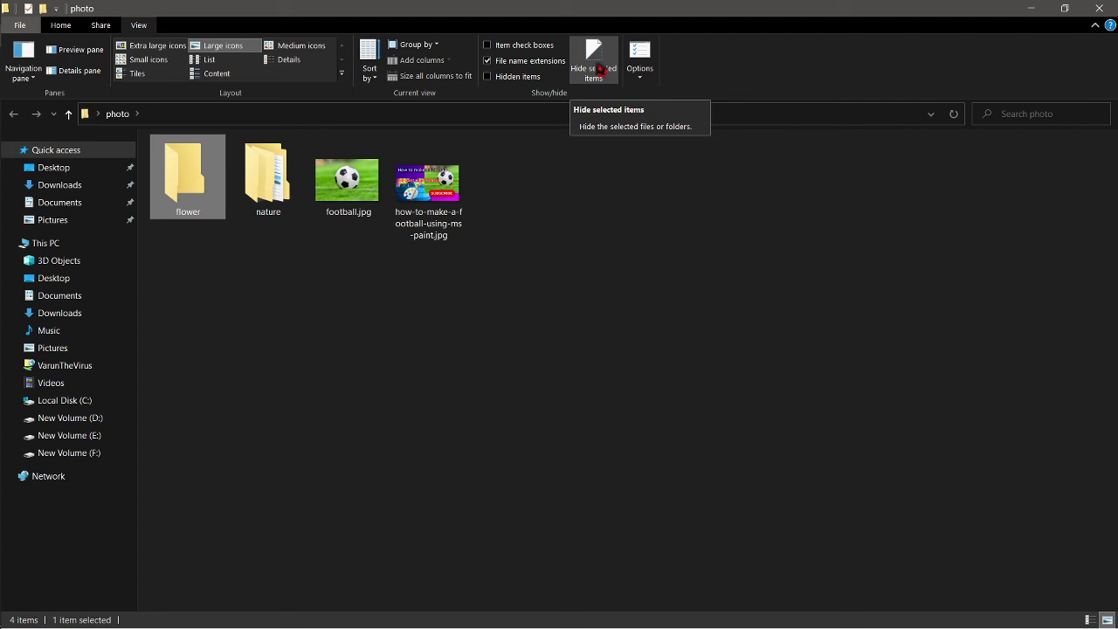
click(599, 70)
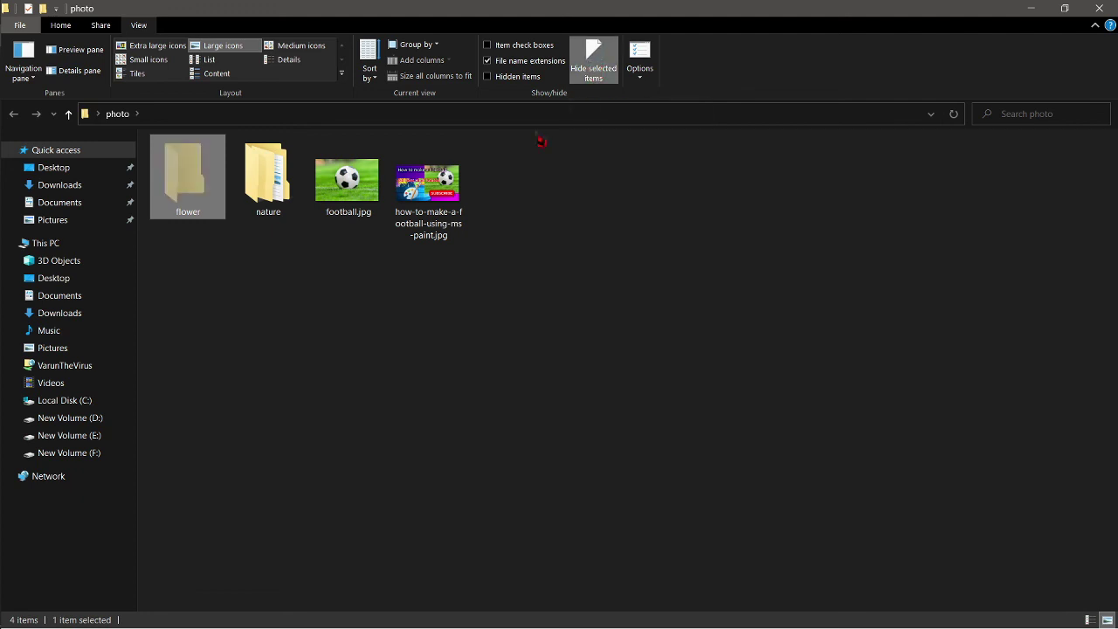
click(202, 255)
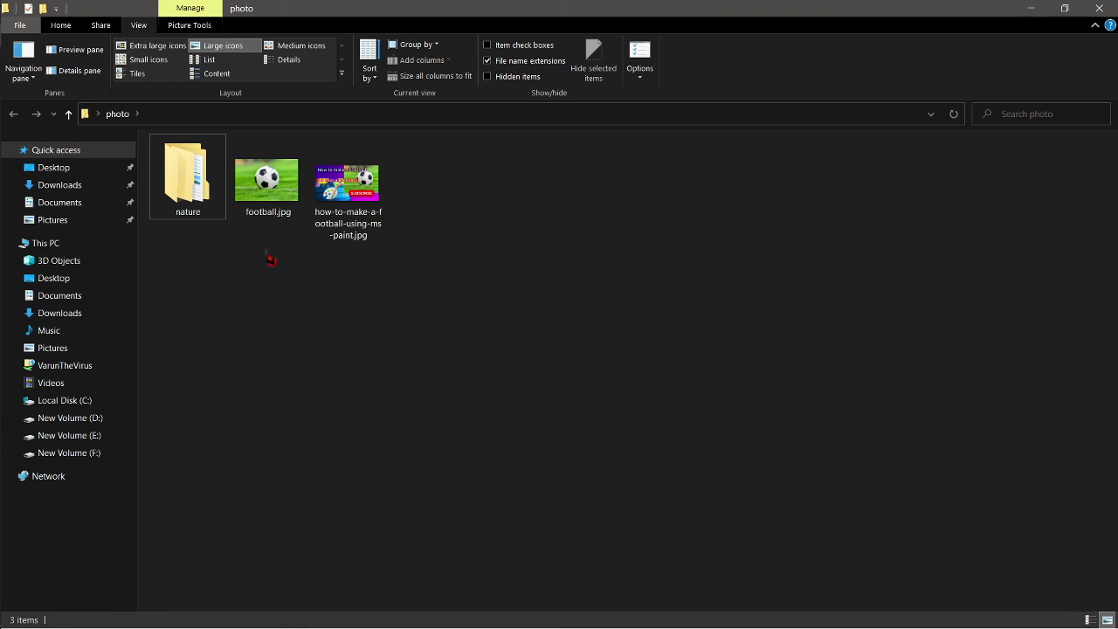
- Hide football.jpg and how-to-make-a-football-using-ms-paint.jpg together, and turn on the display of hidden items
mouse_move(259, 243)
mouse_down()
mouse_move(311, 204)
mouse_move(385, 206)
mouse_move(367, 210)
mouse_up()
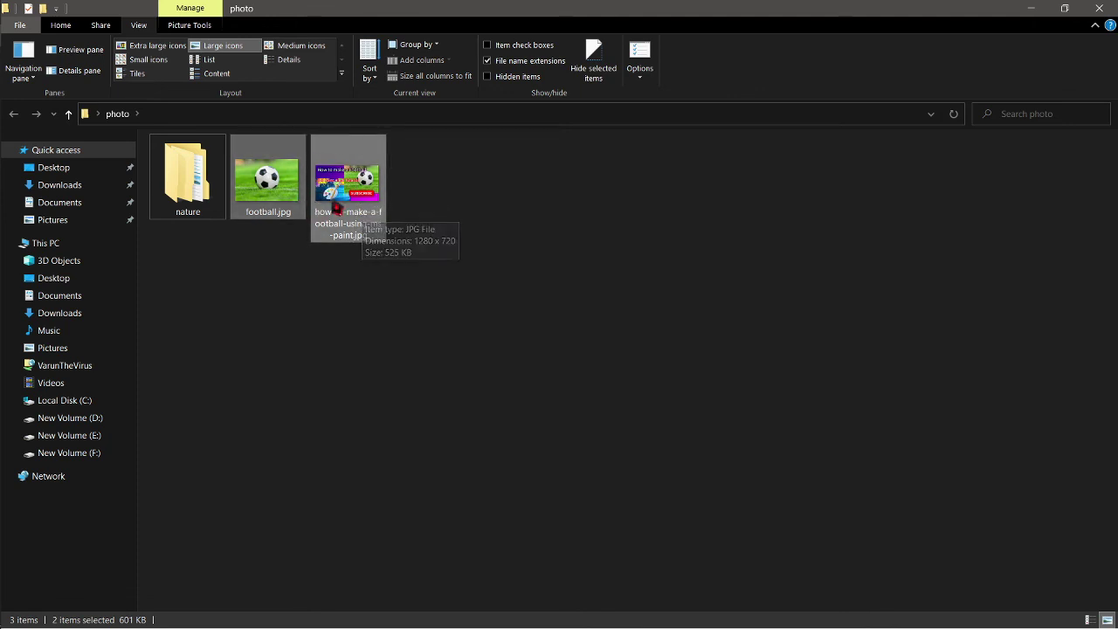
click(596, 67)
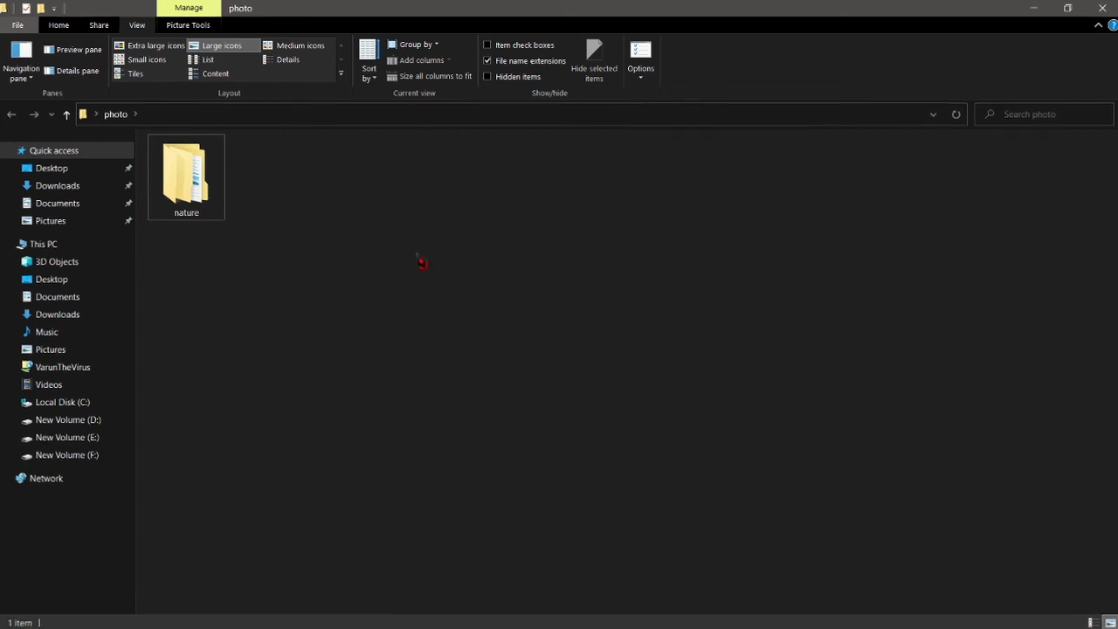
click(494, 85)
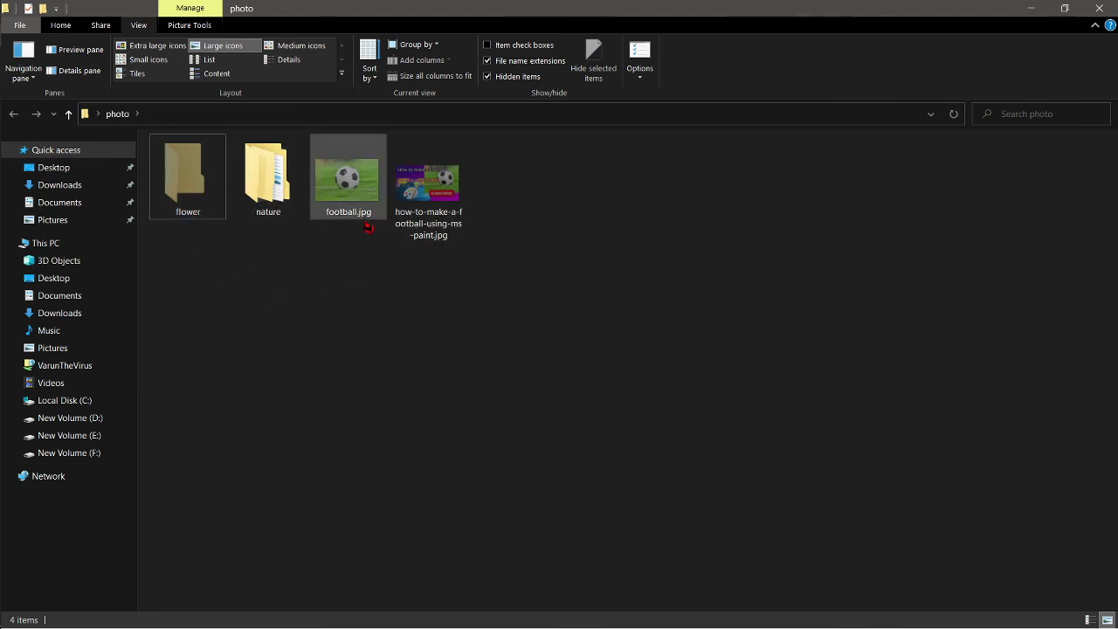
mouse_move(358, 219)
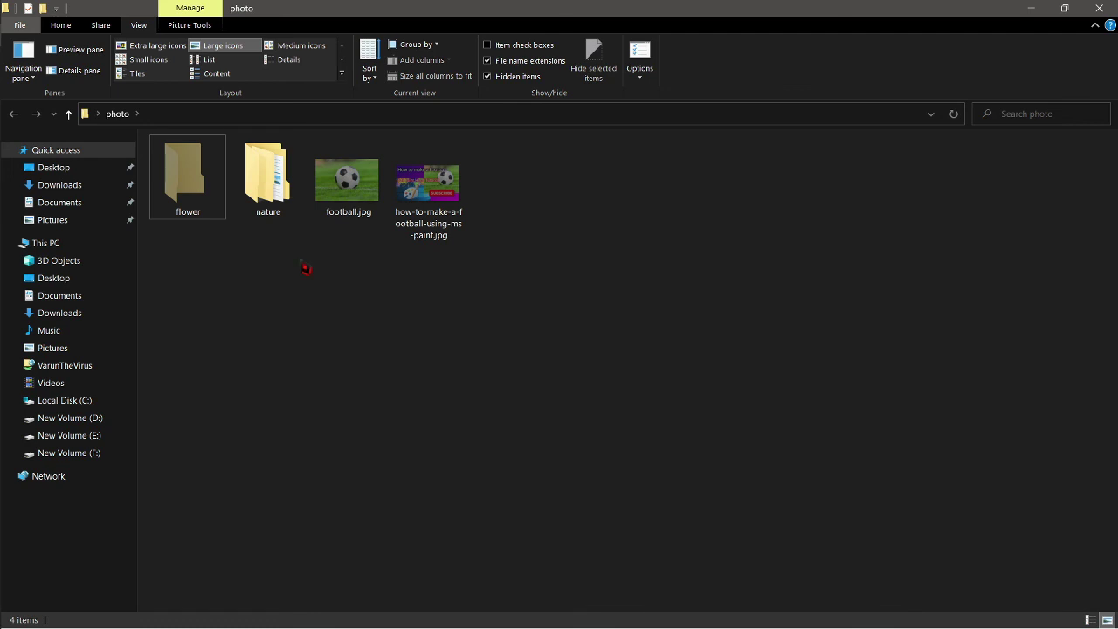
- Unhide the "flower" folder and the images football.jpg and how-to-make-a-football-using-ms-paint.jpg
click(186, 194)
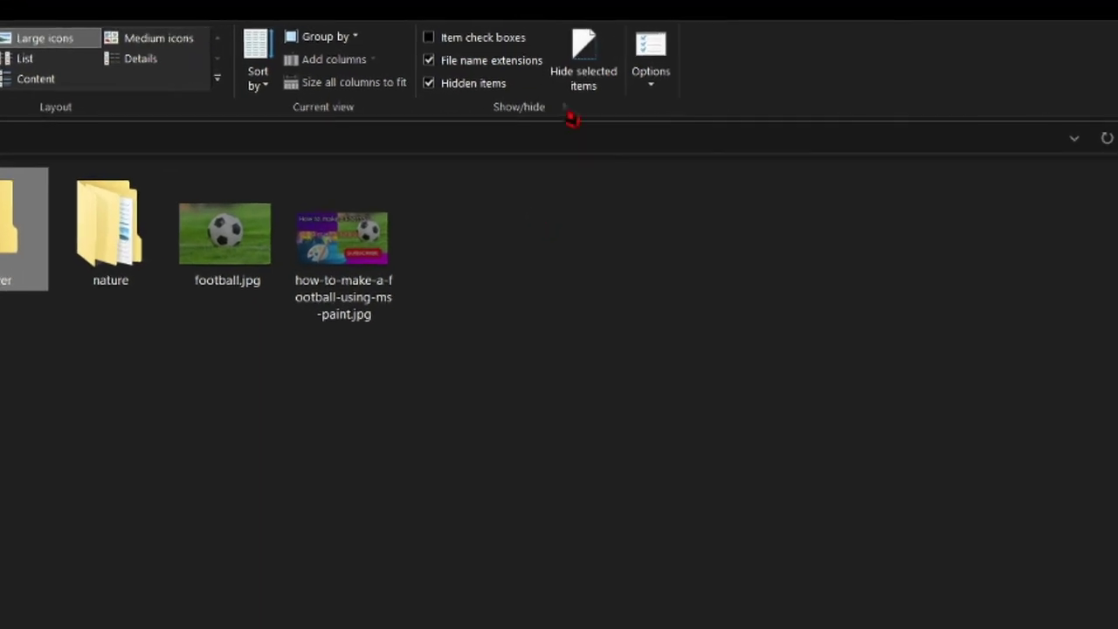
click(385, 347)
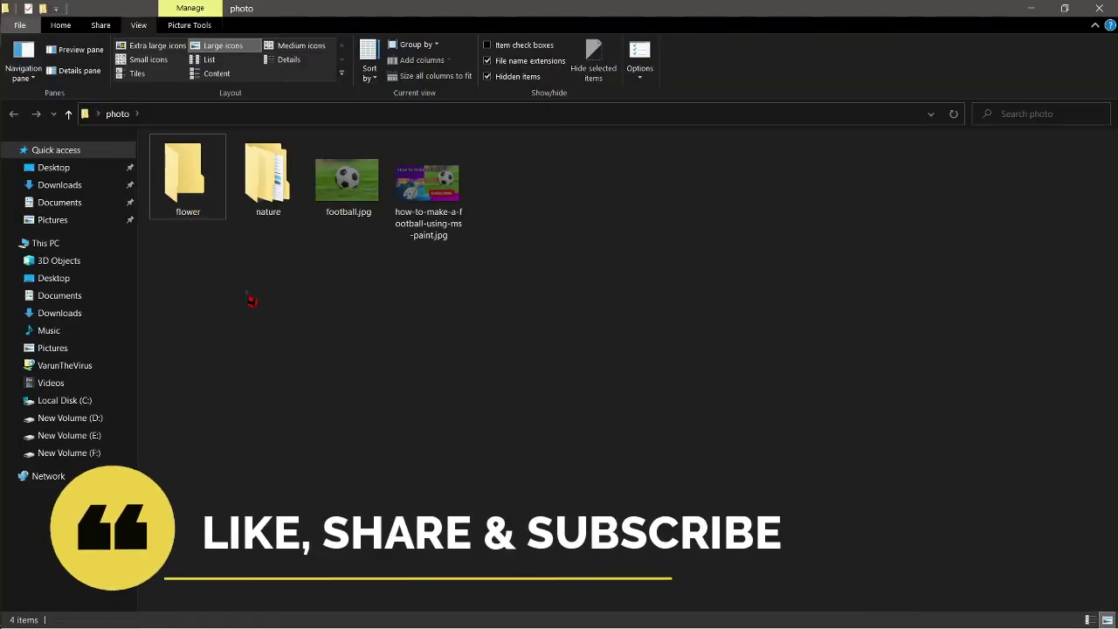
mouse_move(339, 245)
mouse_down()
mouse_move(374, 206)
mouse_move(420, 198)
mouse_up()
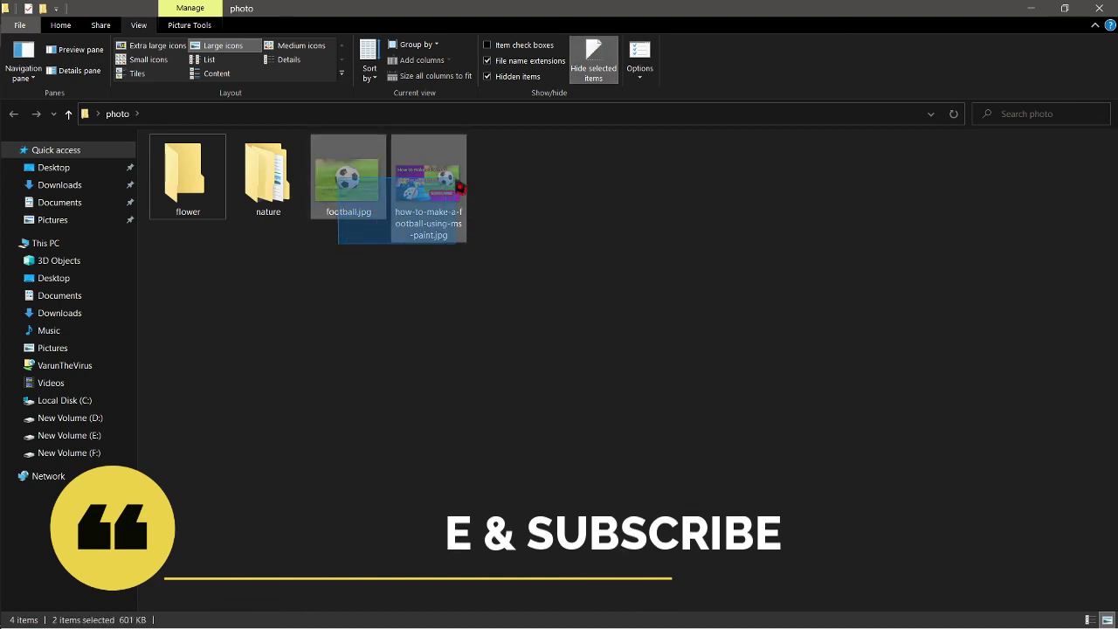
click(599, 73)
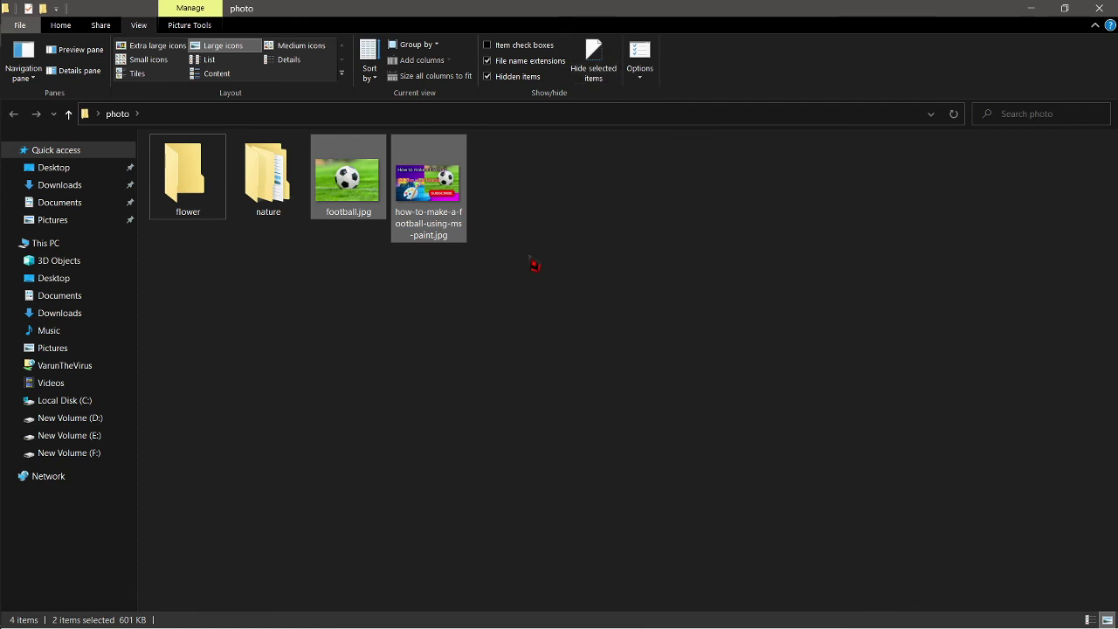
- Hide only football.jpg in the "photo" folder and turn off the display of hidden items
click(360, 208)
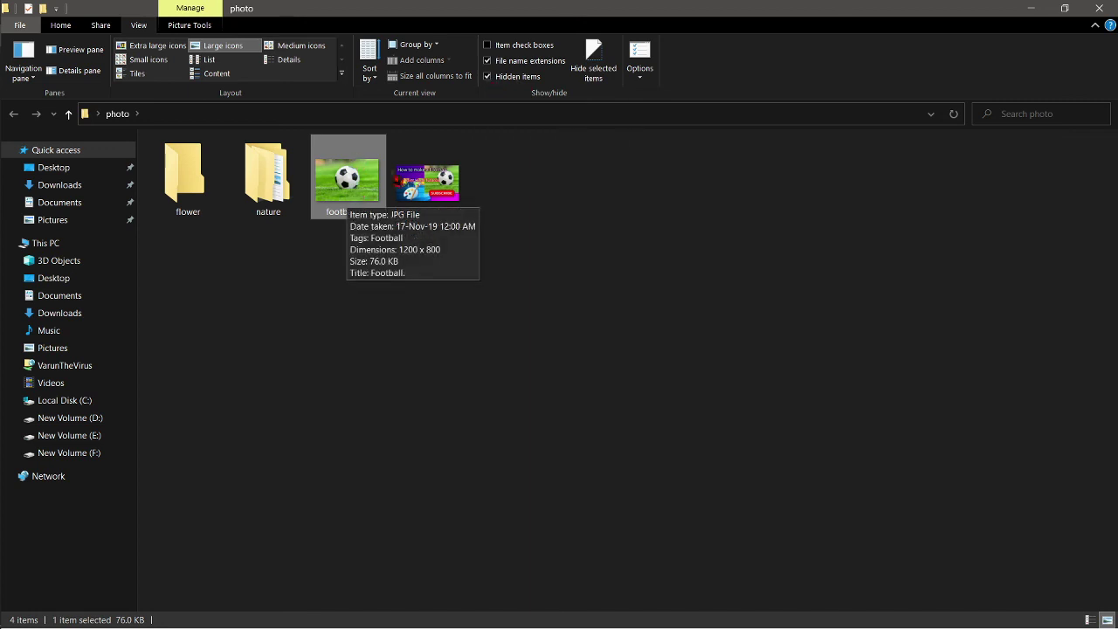
click(595, 77)
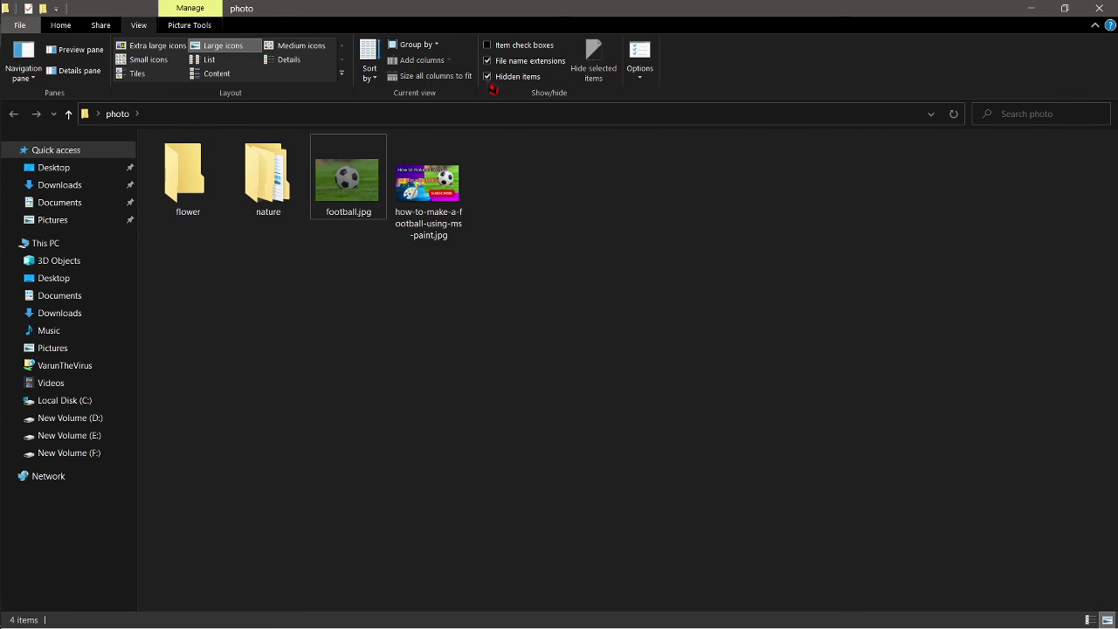
click(488, 77)
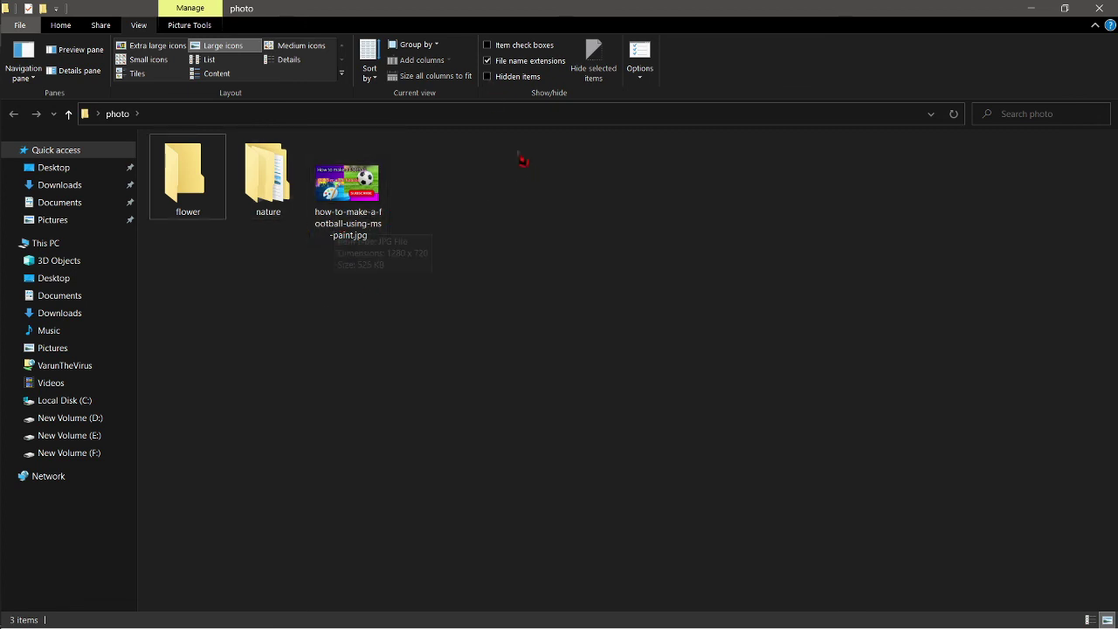
- Turn the display of hidden items back on and select football.jpg
click(491, 78)
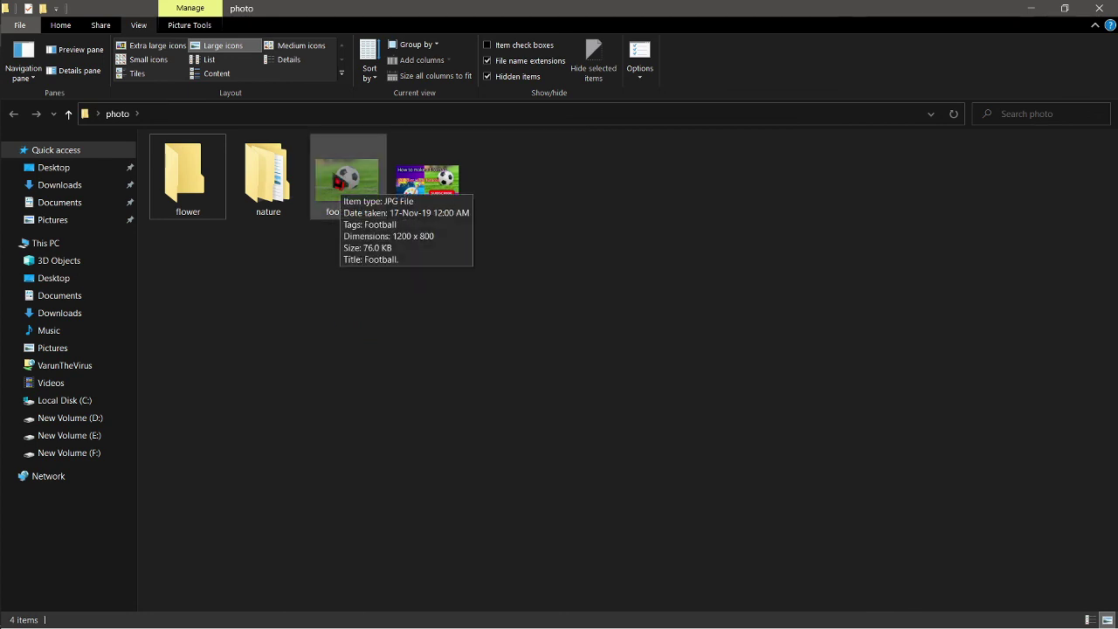
click(339, 182)
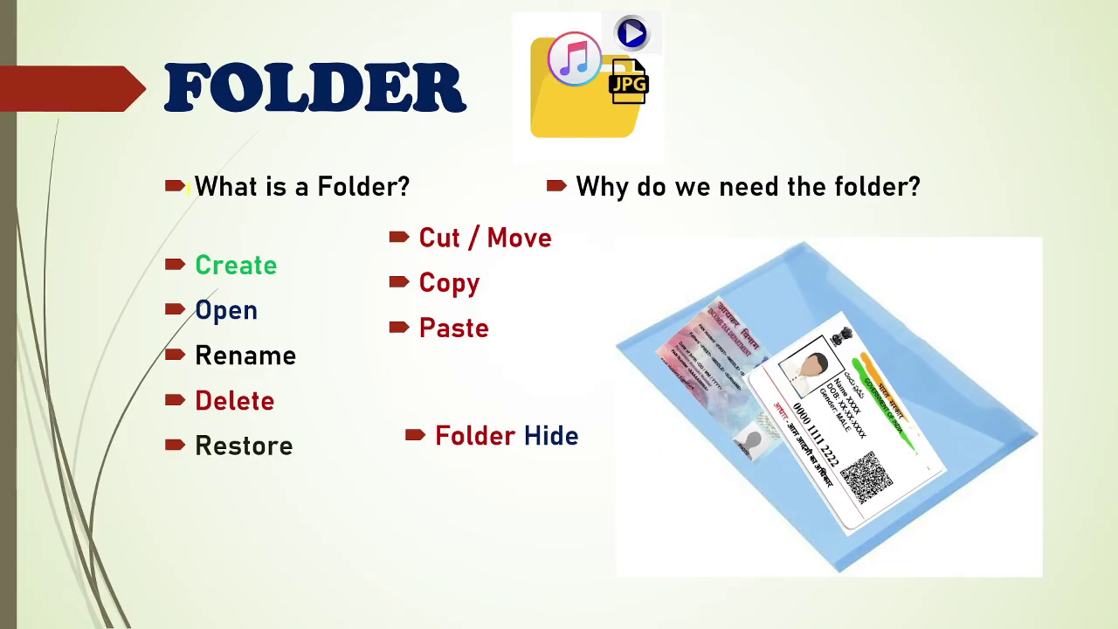